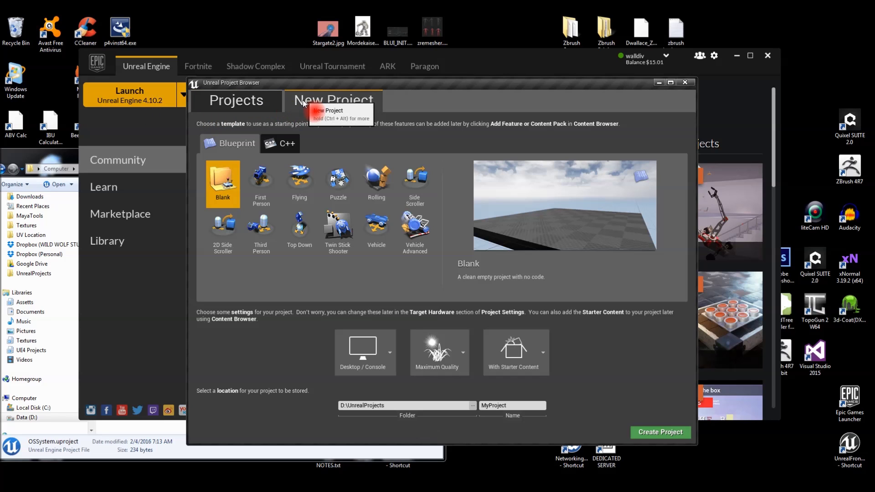
Select the C++ Third Person template for the new Unreal project.
click(281, 149)
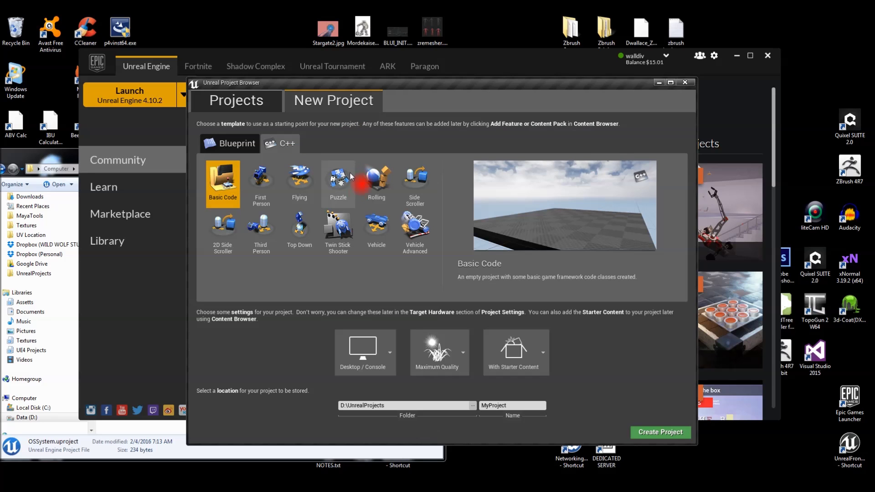
click(264, 238)
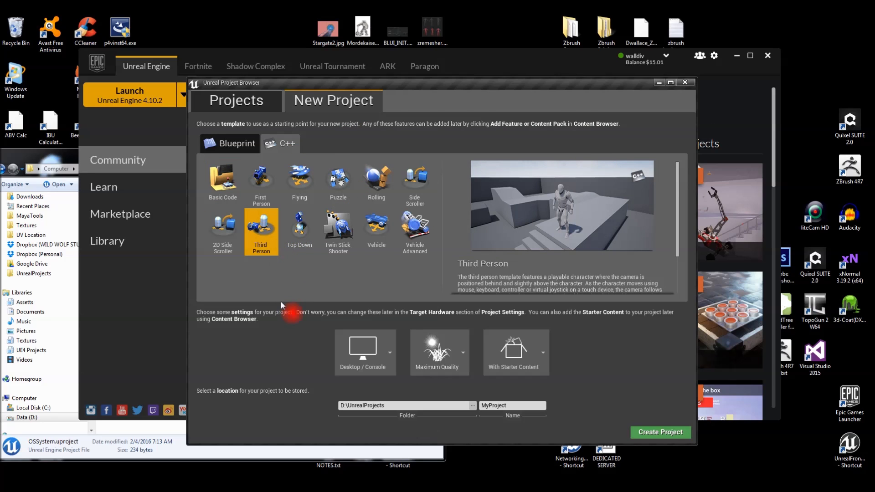
click(337, 344)
click(420, 418)
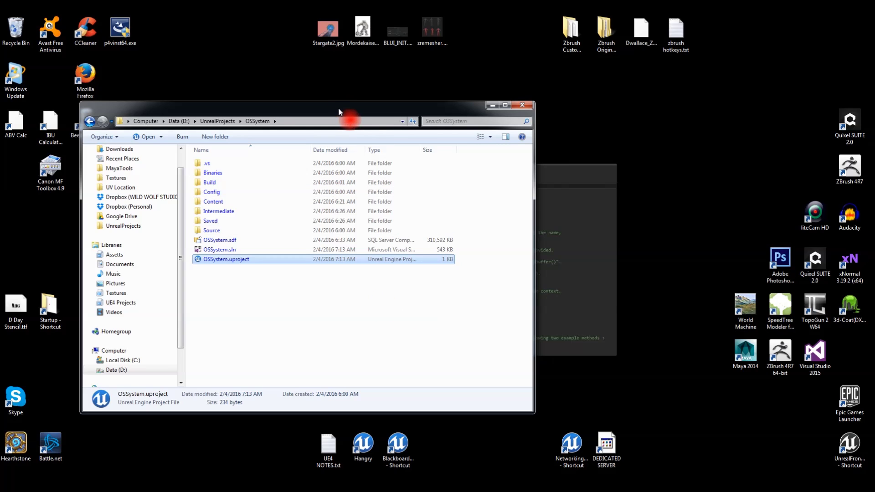
Switch OSSystem.uproject to the engine source build at D:\Unreal4SourceCode\UnrealEngine-4.10 and open the project file.
drag(339, 111, 357, 98)
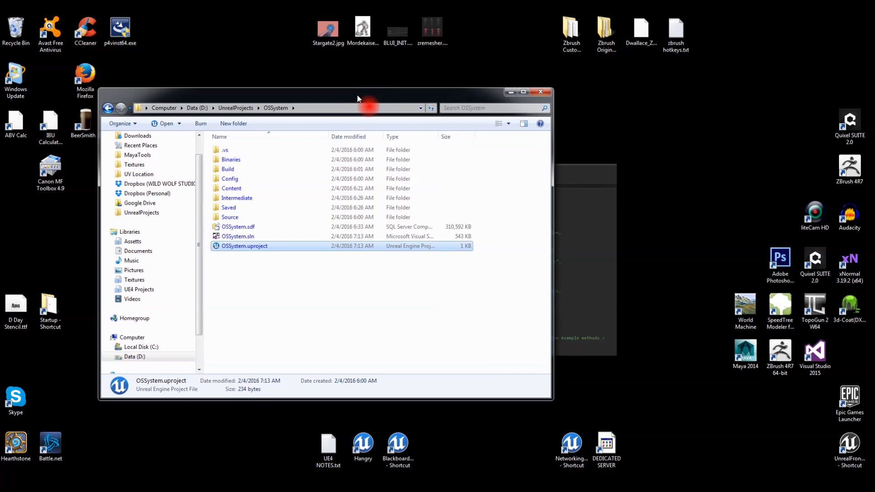
right_click(258, 248)
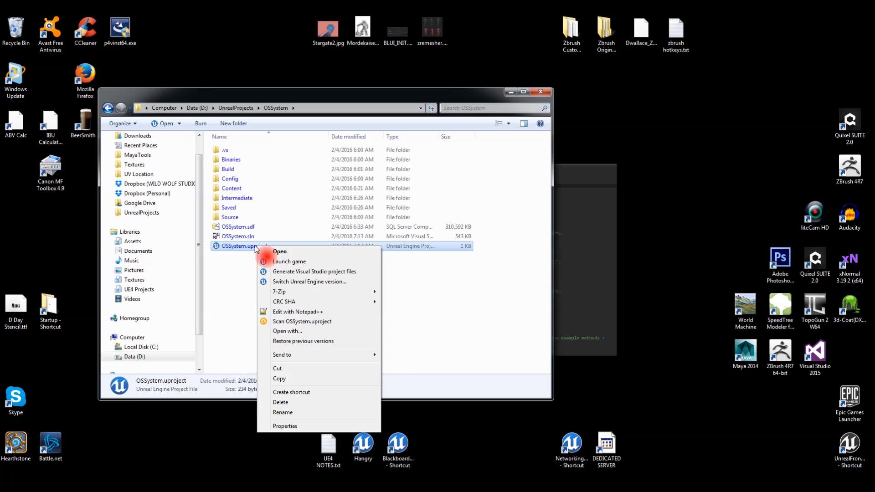
right_click(246, 250)
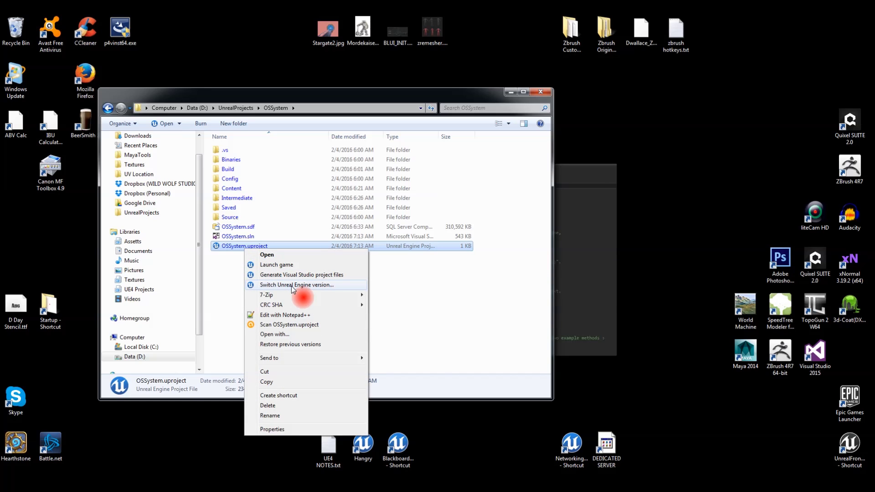
click(292, 287)
click(376, 245)
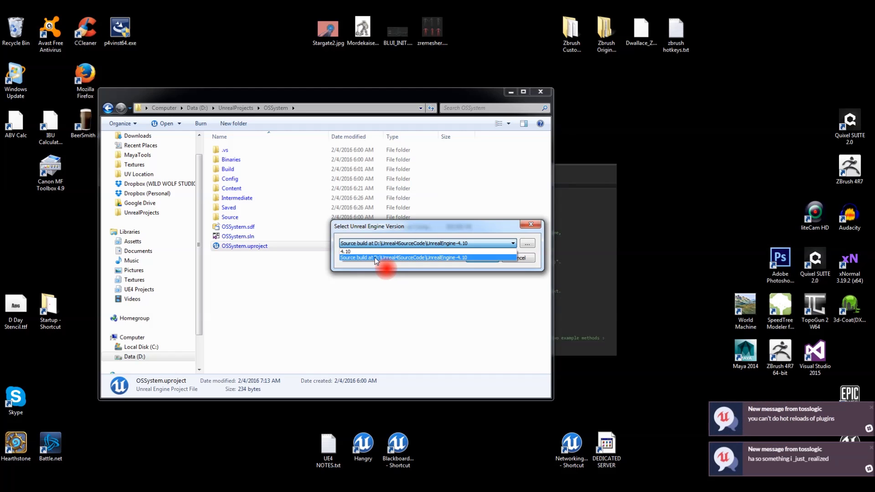
click(377, 258)
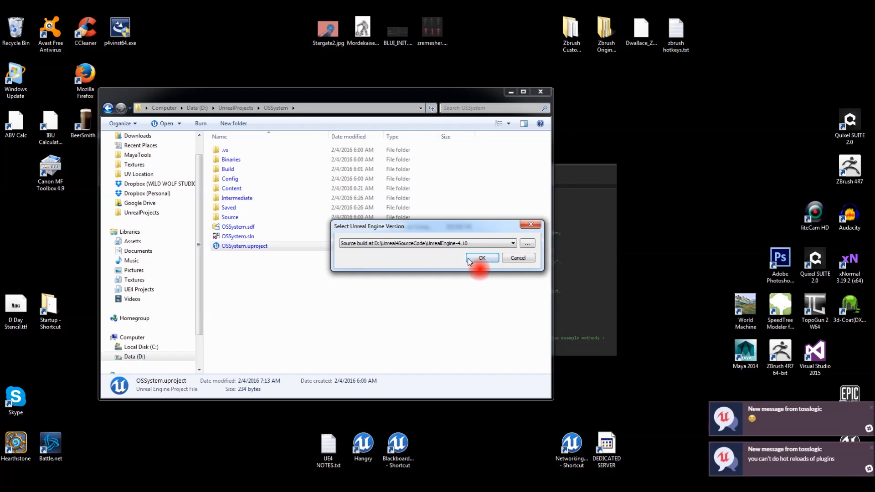
click(478, 259)
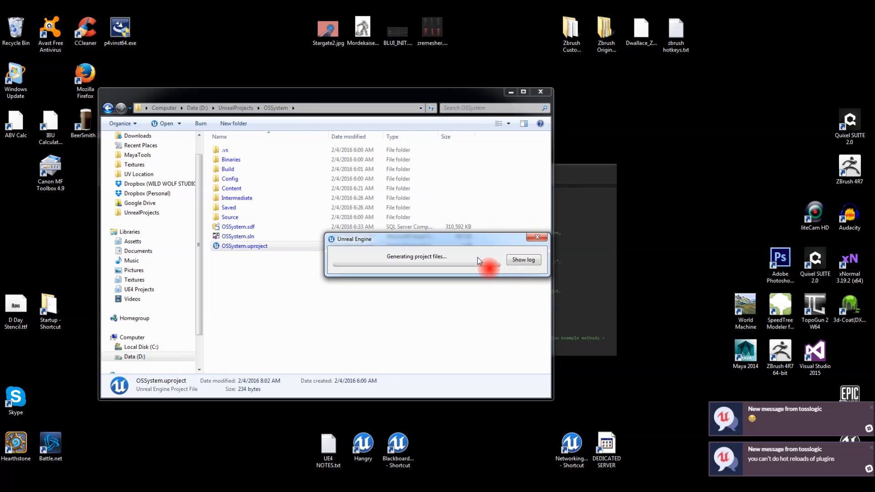
click(514, 259)
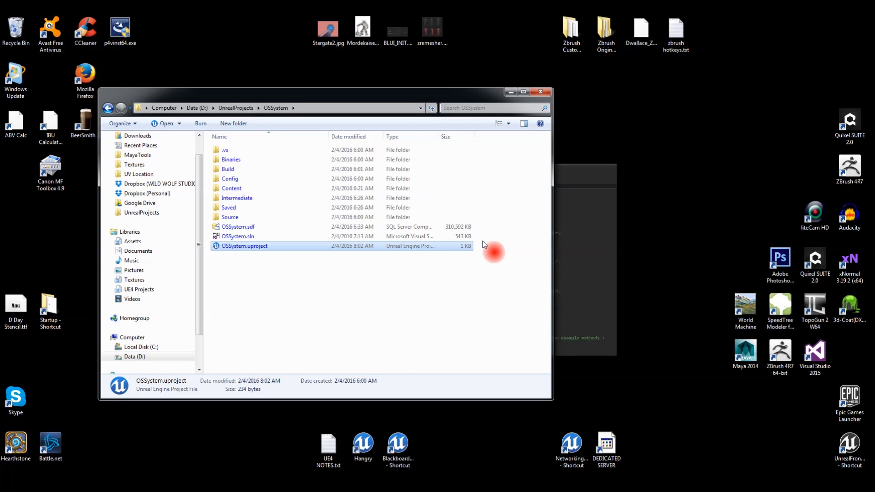
double_click(264, 248)
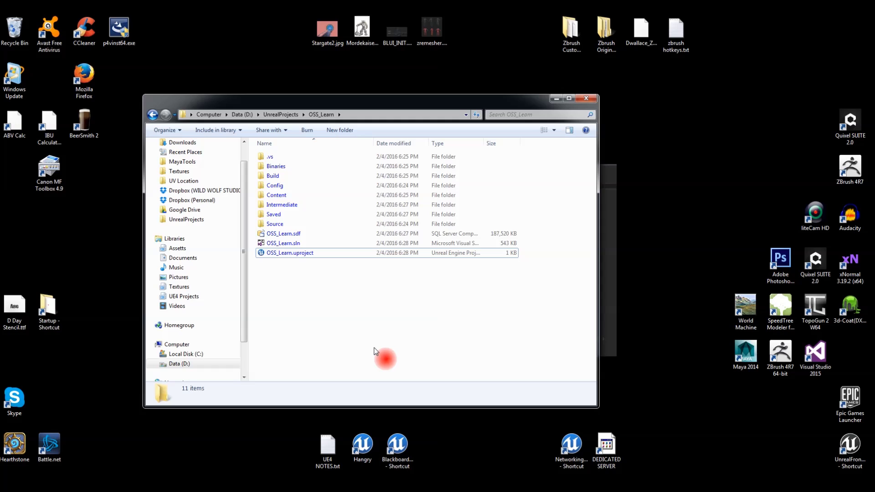
Add an [OnlineSubsystem] section with DefaultPlatformService=Null below the hardware targeting settings in OSS_Learn's Config\DefaultEngine.ini, and close the saved file.
double_click(276, 185)
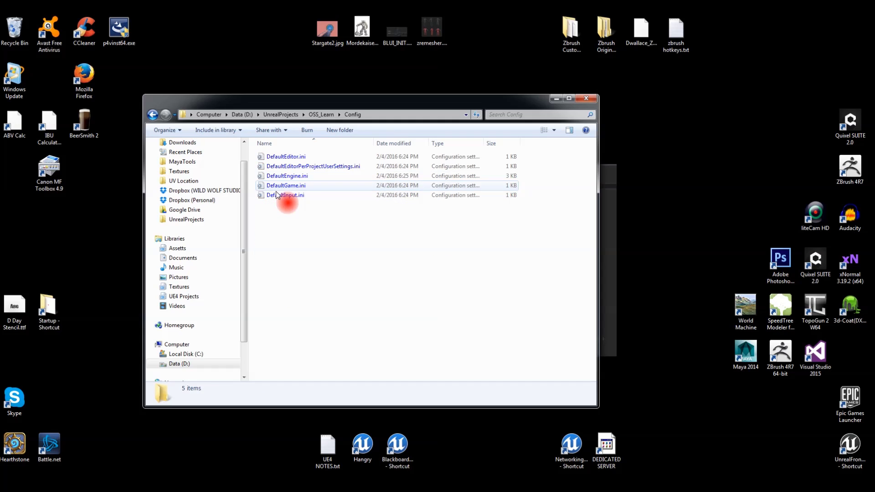
double_click(278, 178)
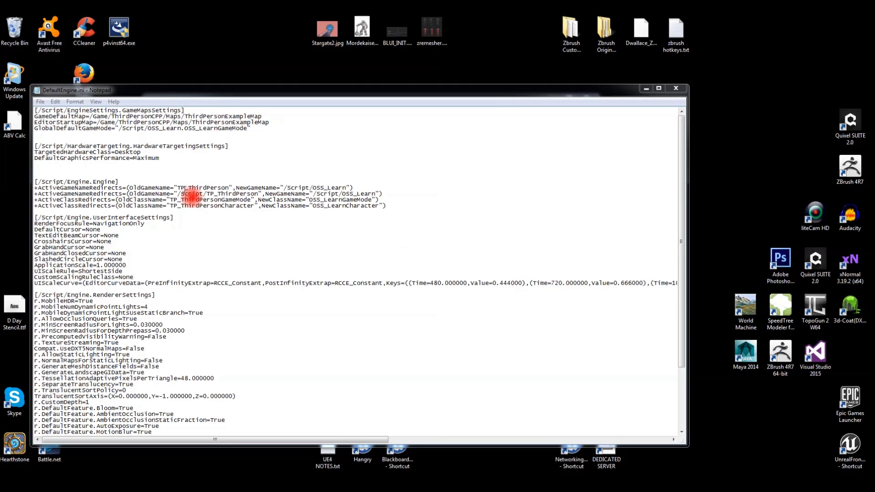
click(209, 157)
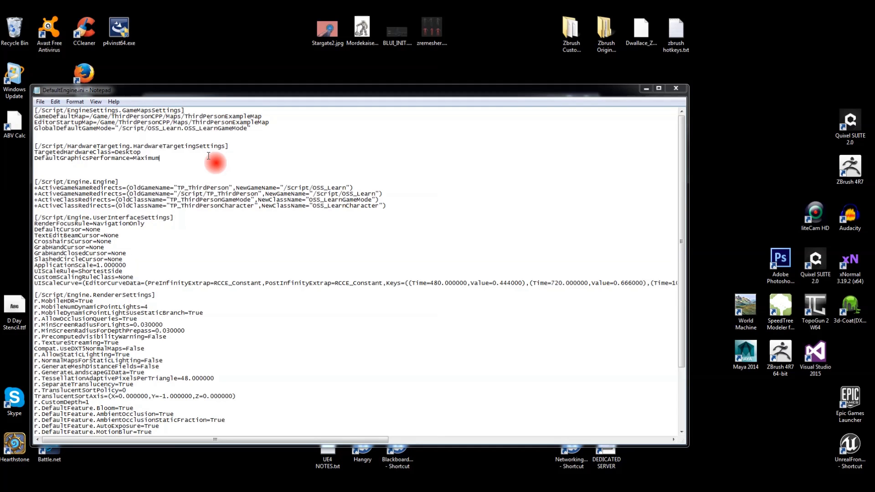
key(Return)
key(Return)
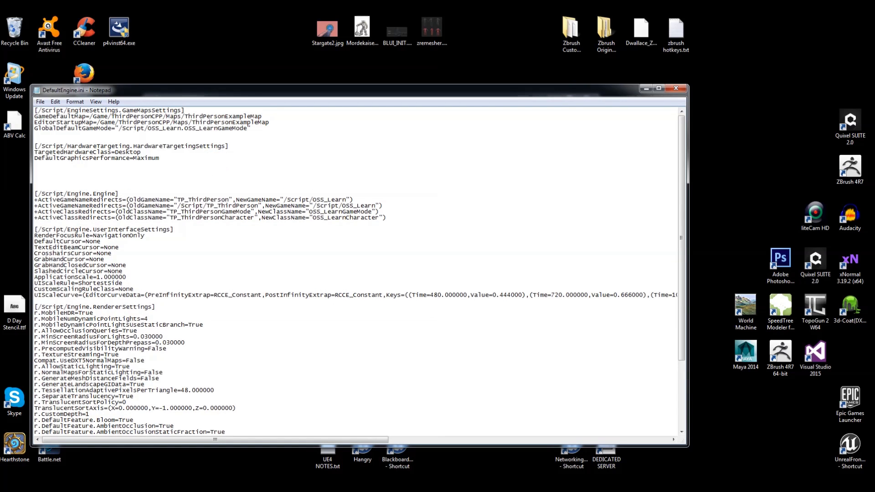
text([OnlineSubsystem] DefaultPlatformService=Null)
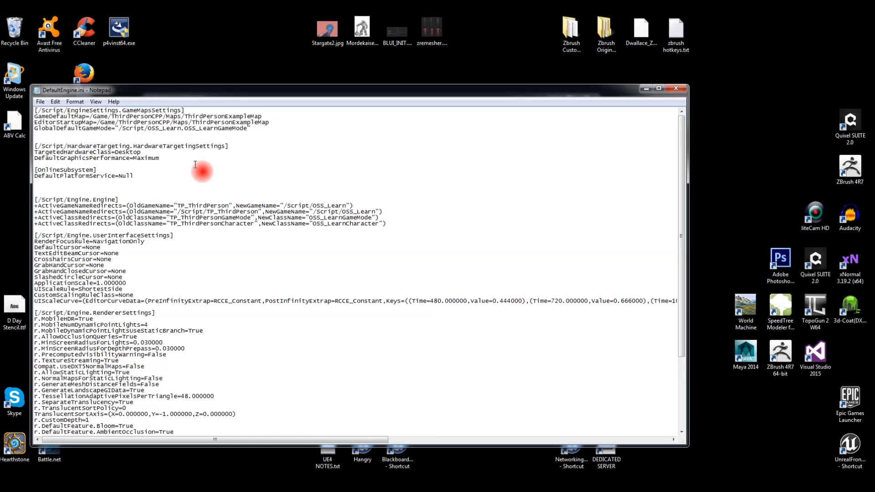
click(674, 90)
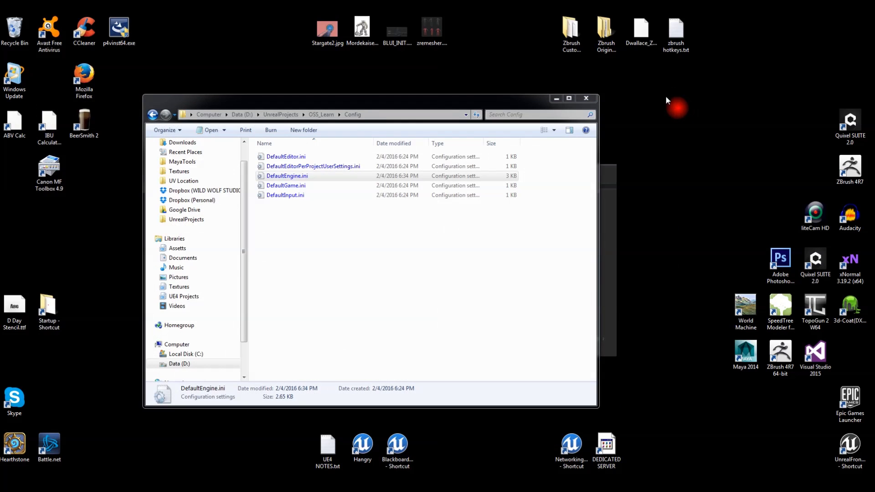
Create a text document in OSS_Learn's Source folder and name it OSS_LearnServer.Target.cs, accepting the extension change.
click(321, 114)
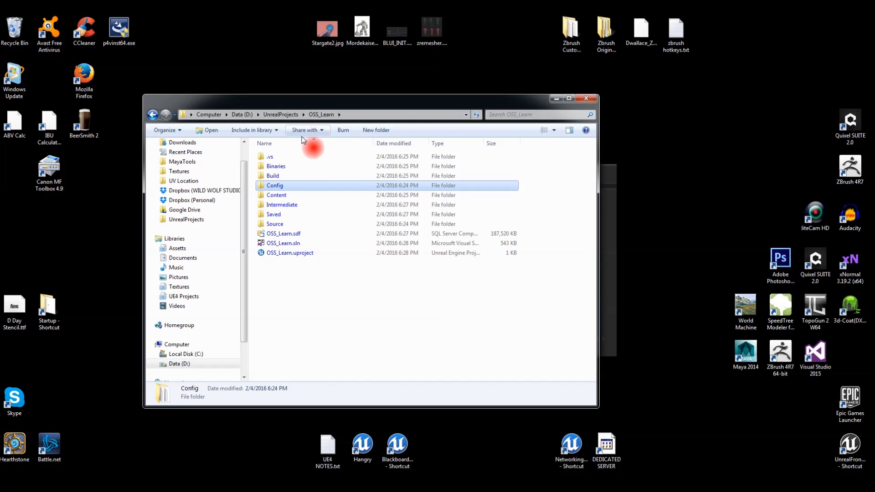
double_click(283, 224)
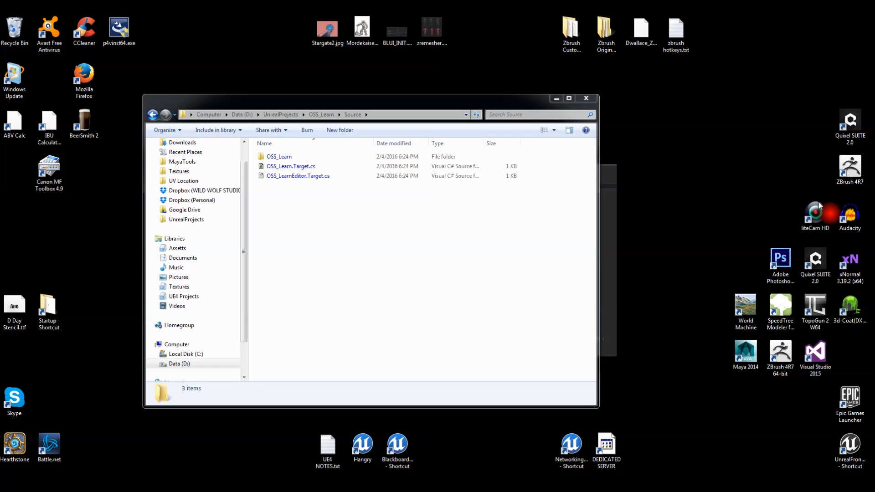
right_click(318, 206)
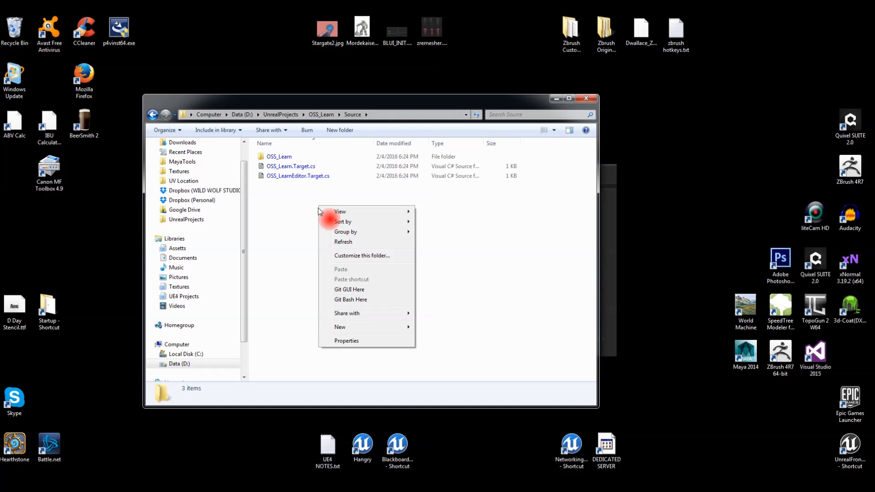
mouse_move(363, 328)
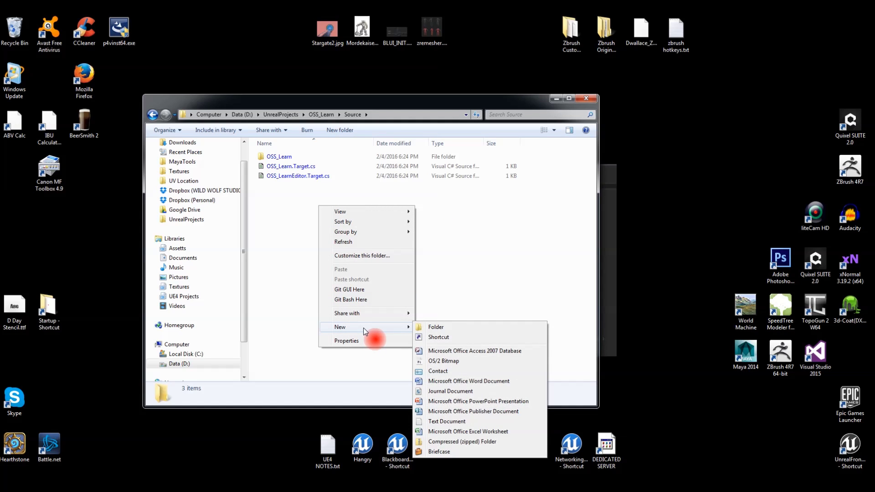
click(439, 423)
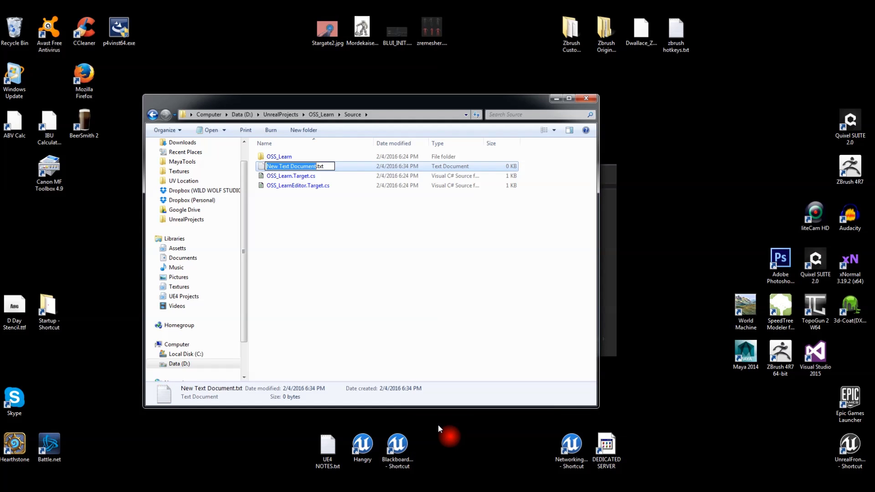
key(End)
key(shift+Home)
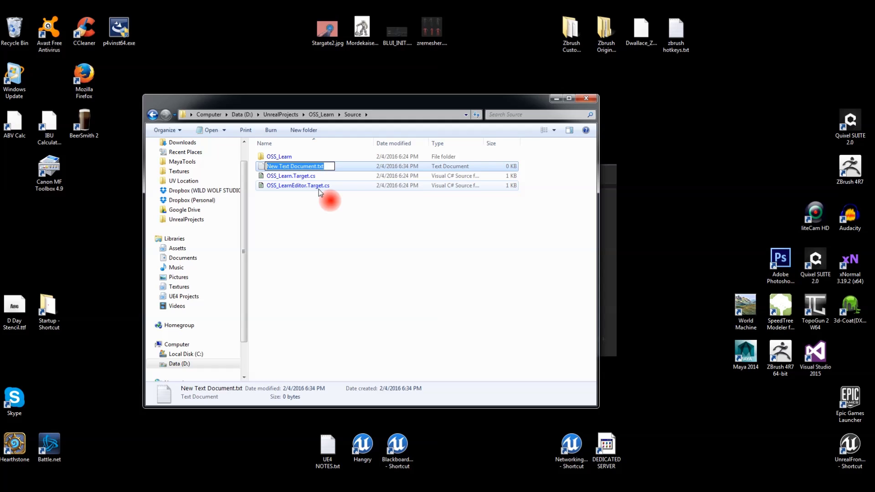
text(OSS_Learn)
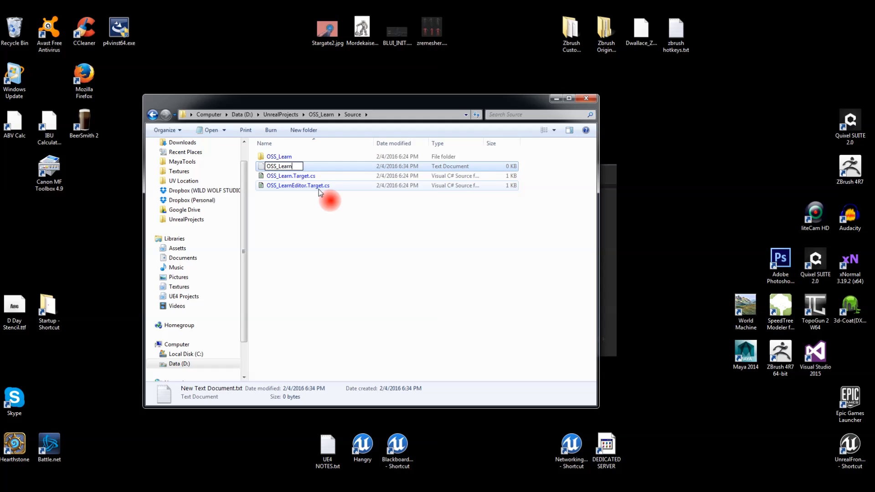
text(S)
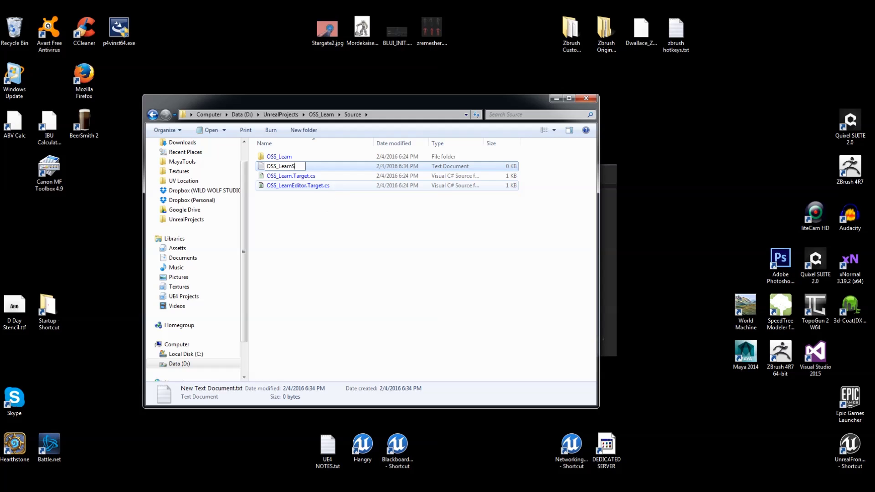
text(erver.Target.cs)
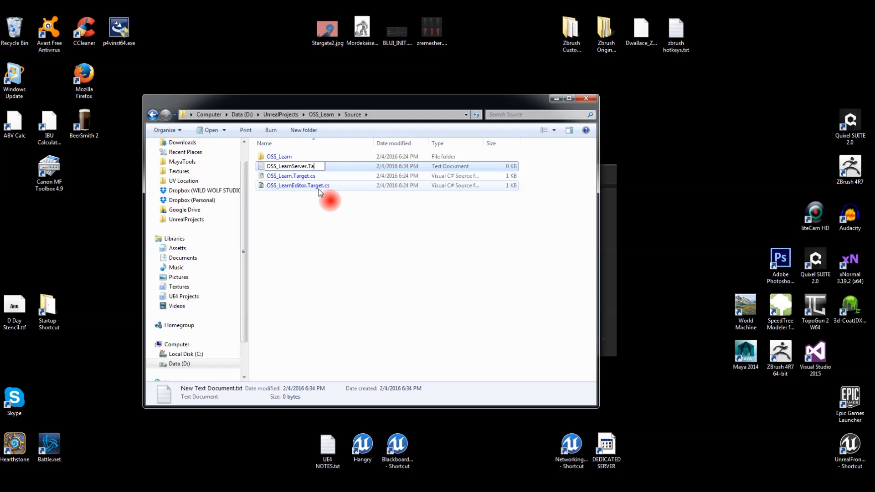
click(317, 188)
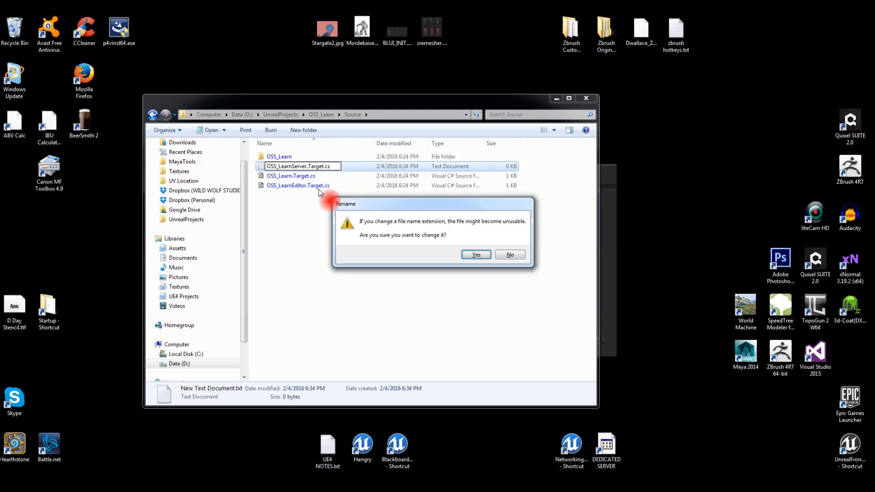
key(Return)
Open OSS_LearnServer.Target.cs for editing in Notepad and insert the GameServerTarget dedicated-server target rules code.
right_click(318, 187)
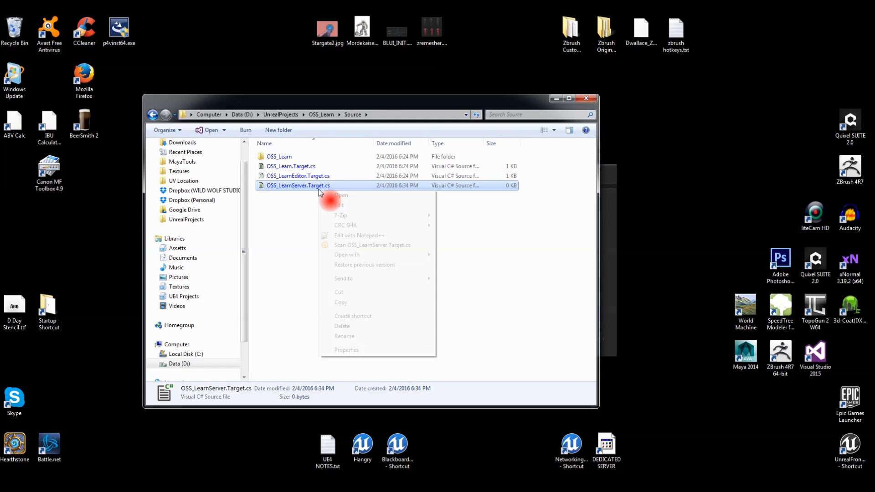
click(345, 206)
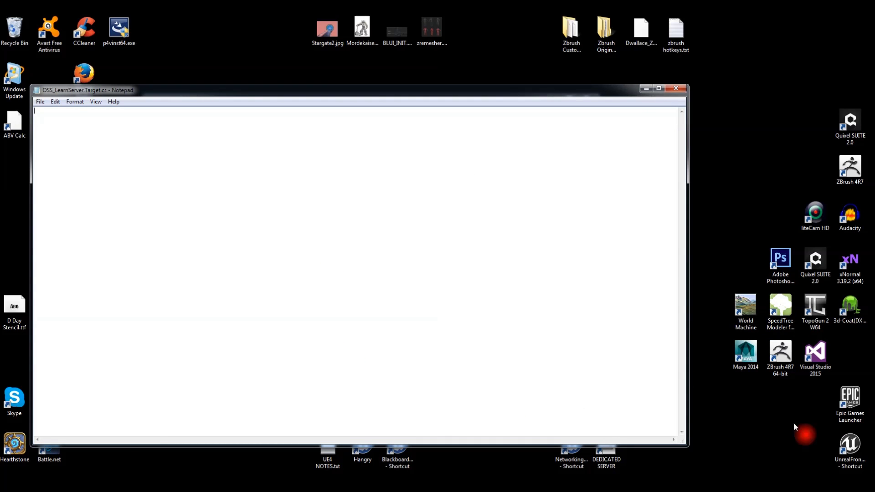
click(102, 438)
click(264, 464)
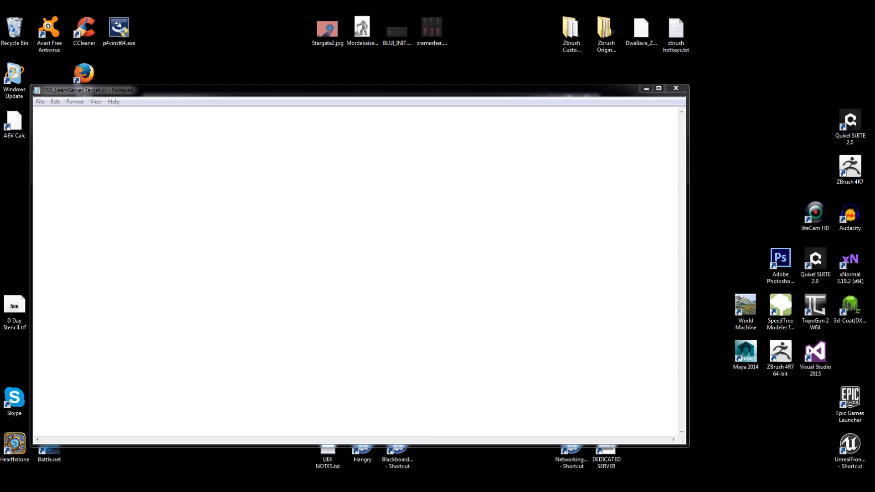
click(742, 205)
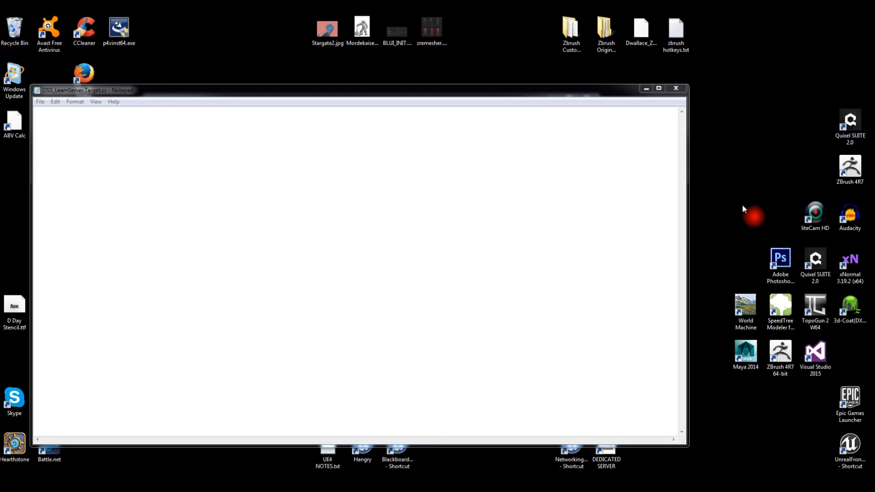
click(441, 199)
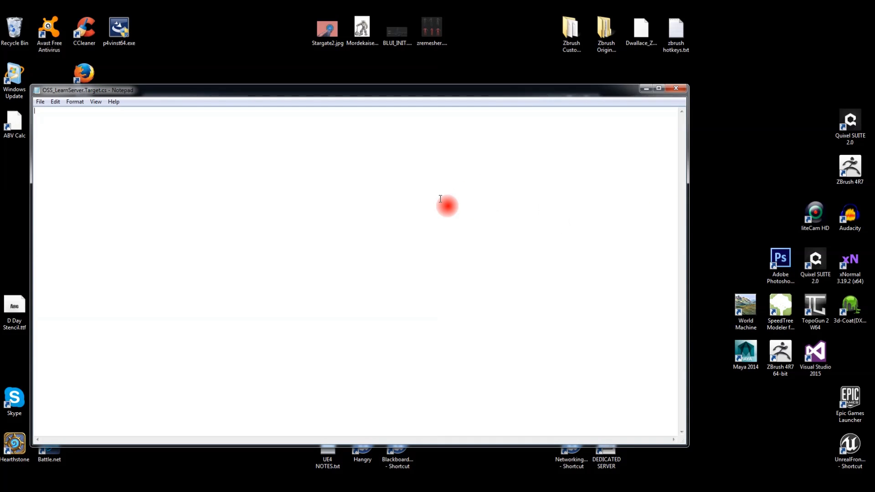
text(// Copyright 1998-2014 Epic Games, Inc. All Rights Reserved.  using UnrealBuildTool; using System.Collections.Generic;  public class GameServerTarget : TargetRules {     public GameServerTarget(TargetInfo Target)     {         Type = TargetType.Server;     }      //     // TargetRules interface.     //     public override void SetupBinaries(         TargetInfo Target,         ref List<UEBuildBinaryConfiguration> OutBuildBinaryConfigurations,         ref List<string> OutExtraModuleNames         )     {         base.SetupBinaries(Target, ref OutBuildBinaryConfigurations, ref OutExtraModuleNames);         OutExtraModuleNames.Add("Game");     }      public override bool GetSupportedPlatforms(ref List<UnrealTargetPlatform> OutPlatforms)     {         // It is valid for only server platforms         return UnrealBuildTool.UnrealBuildTool.GetAllServerPlatforms(ref OutPlatforms, false);     }      public override List<UnrealTargetPlatform> GUBP_GetPlatforms_MonolithicOnly(UnrealTargetPlatform HostPlatform)     {         if (HostPlatform == UnrealTargetPlatform.Mac)         {             return new List<UnrealTargetPlatform>();         }         return new List<UnrealTargetPlatform> { HostPlatform, UnrealTargetPlatform.Win32, UnrealTargetPlatform.Linux };     }      public override List<UnrealTargetConfiguration> GUBP_GetConfigs_MonolithicOnly(UnrealTargetPlatform HostPlatform, UnrealTargetPlatform Platform)     {         return new List<UnrealTargetConfiguration> { UnrealTargetConfiguration.Development };     } })
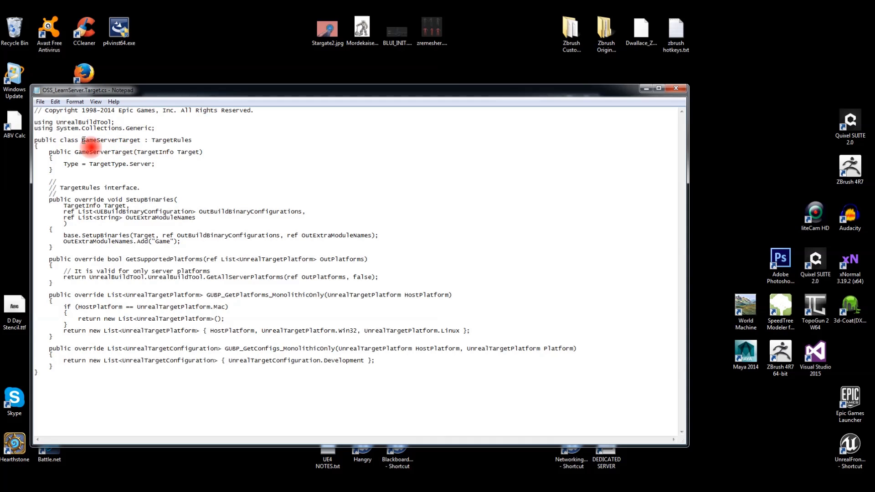
Rename the target rules class declaration to OSS_LearnServerTarget by replacing its Game prefix with OSS_Learn.
drag(82, 141, 95, 140)
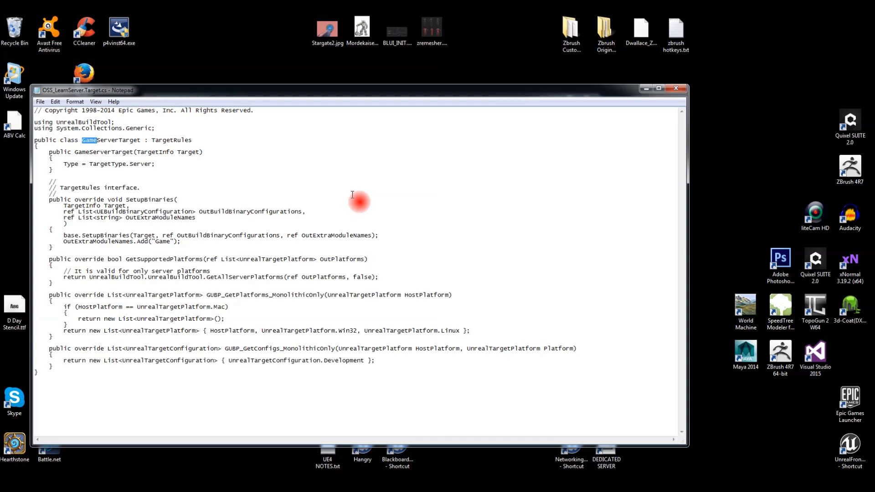
text(OSS)
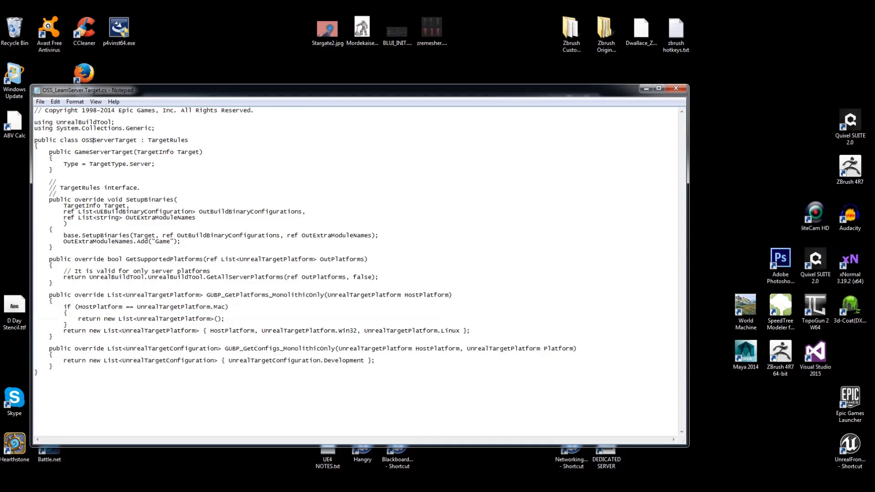
text(L)
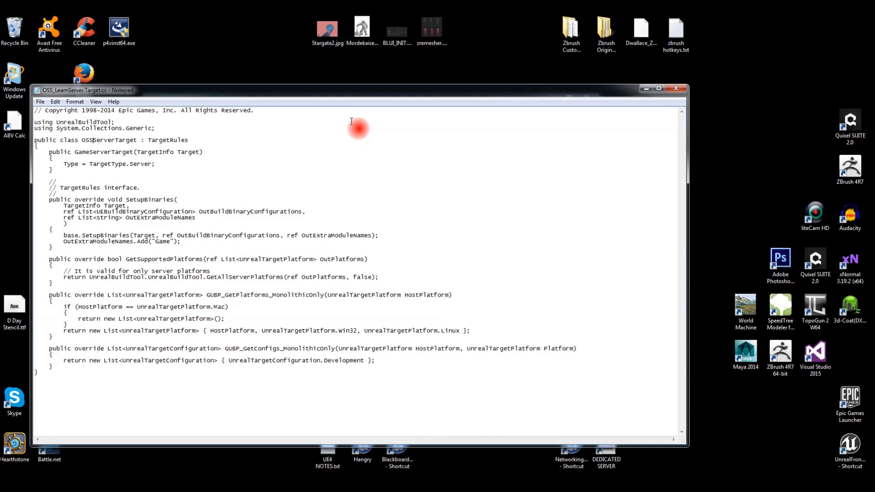
key(BackSpace)
text(L)
key(BackSpace)
key(BackSpace)
key(BackSpace)
key(BackSpace)
text(_Learn)
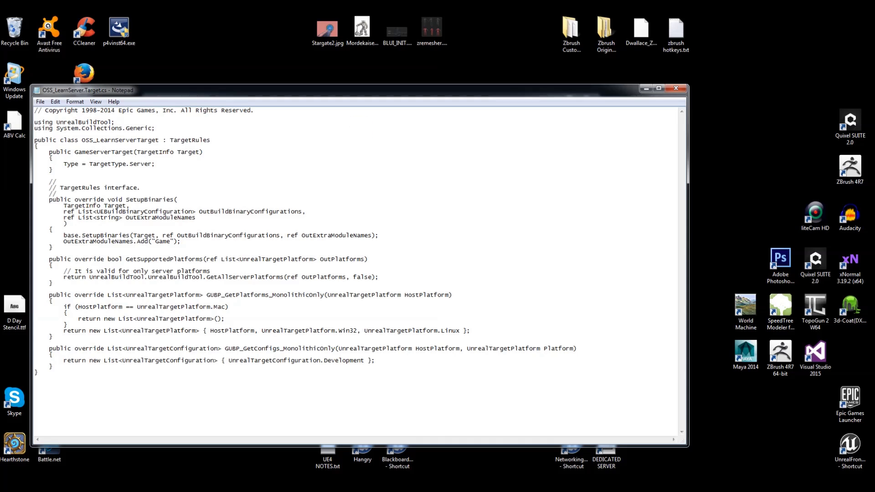
Rename the constructor to OSS_LearnServerTarget so it matches the class name.
click(351, 122)
drag(75, 151, 87, 151)
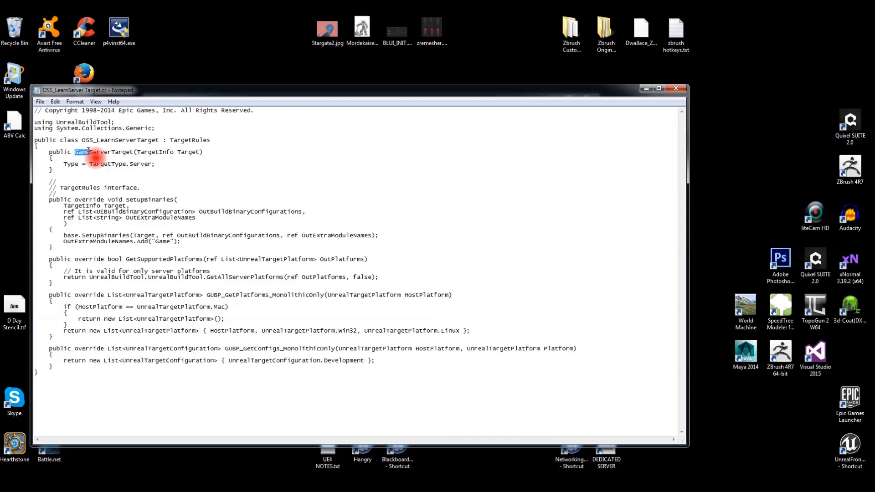
text(OSS_L)
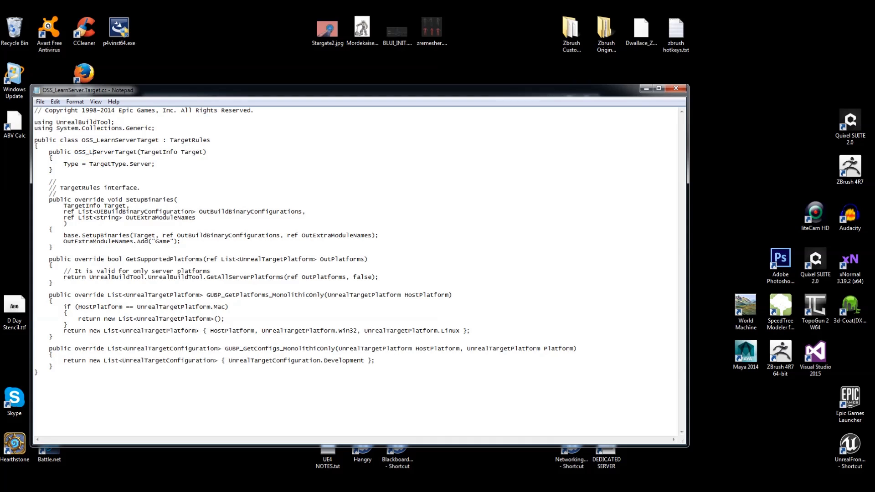
text(earn)
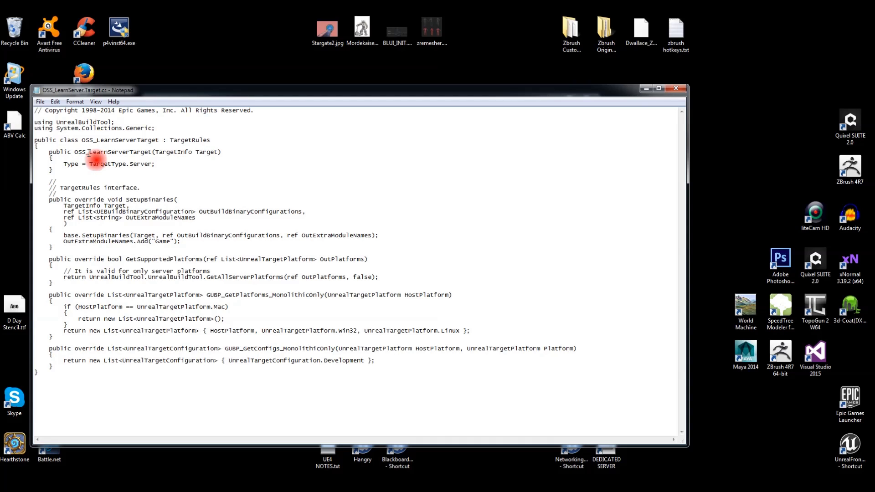
Set the extra module name added in SetupBinaries to OSS_Learn and close the saved target file.
drag(156, 242, 174, 241)
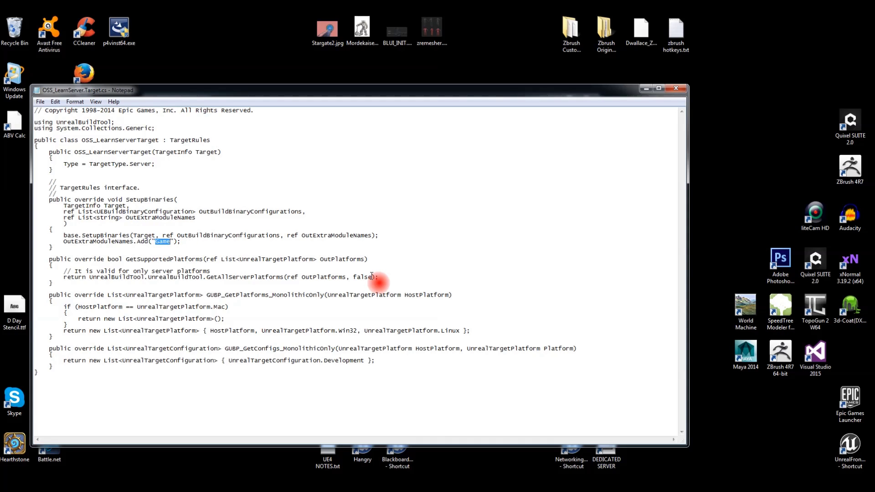
text(OSSS)
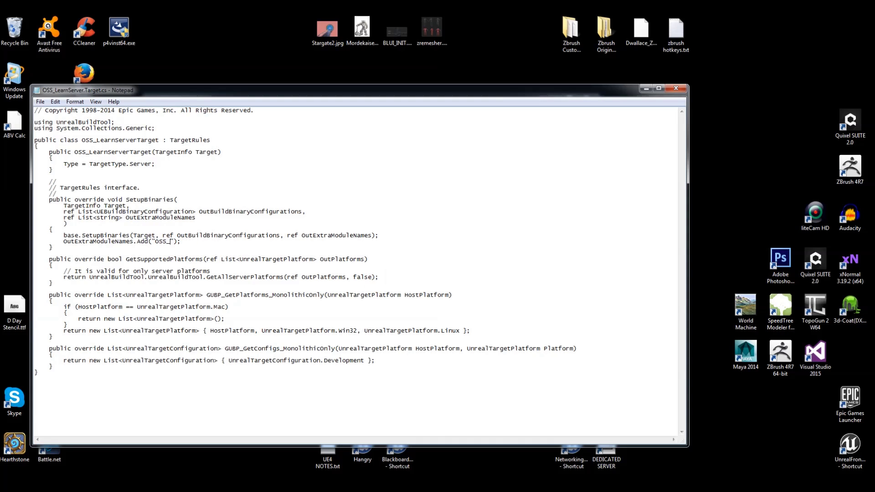
text(Learn)
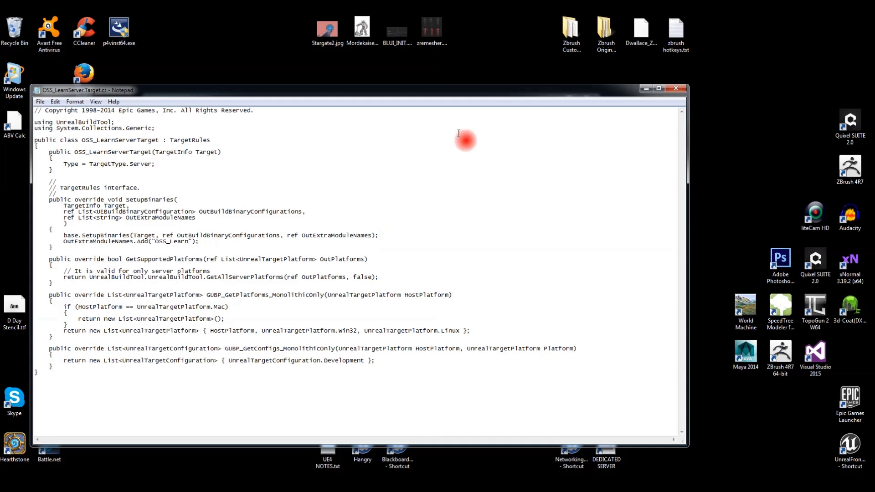
click(674, 88)
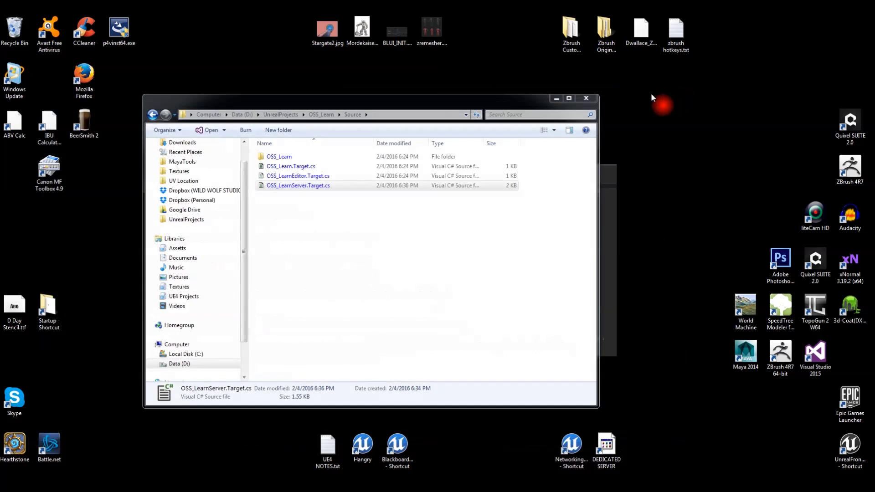
Open OSS_Learn.uproject from the OSS_Learn project folder and accept rebuilding the missing UE4Editor-OSS_Learn.dll module.
click(322, 114)
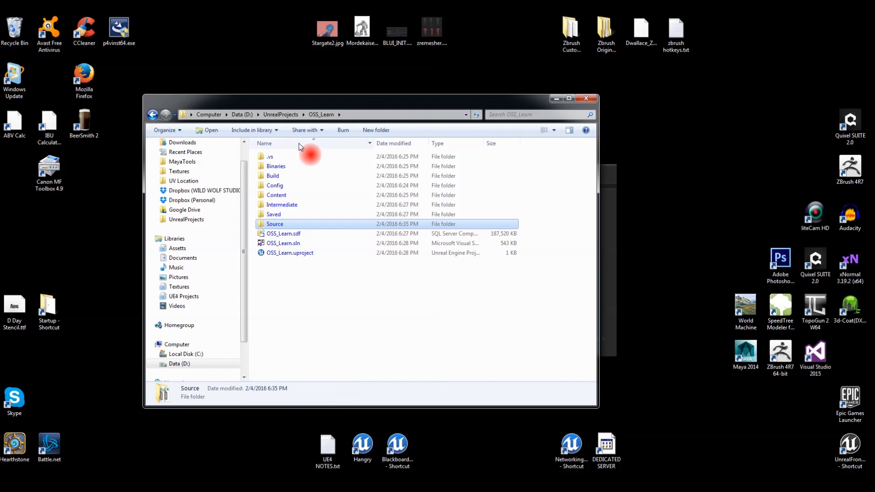
double_click(302, 256)
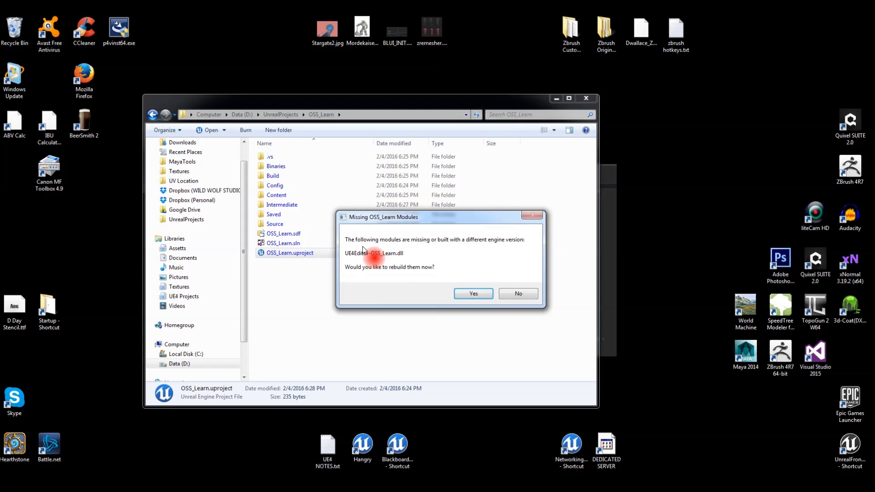
drag(398, 215, 391, 204)
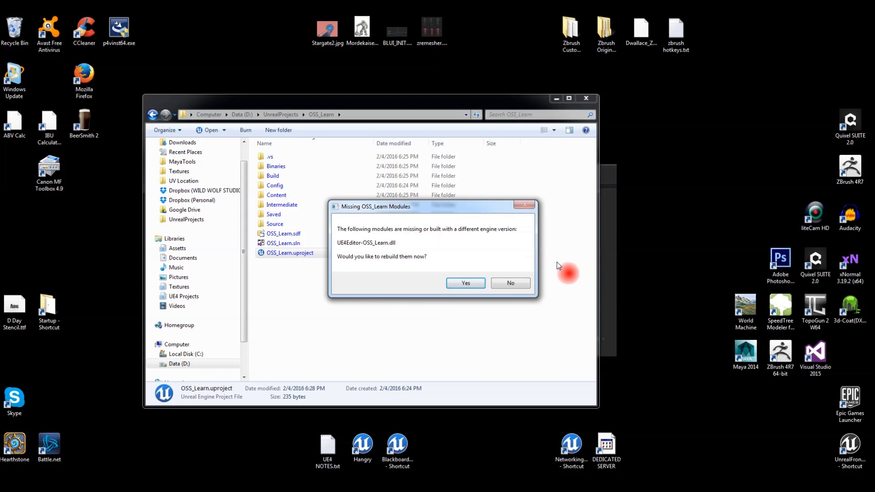
click(466, 284)
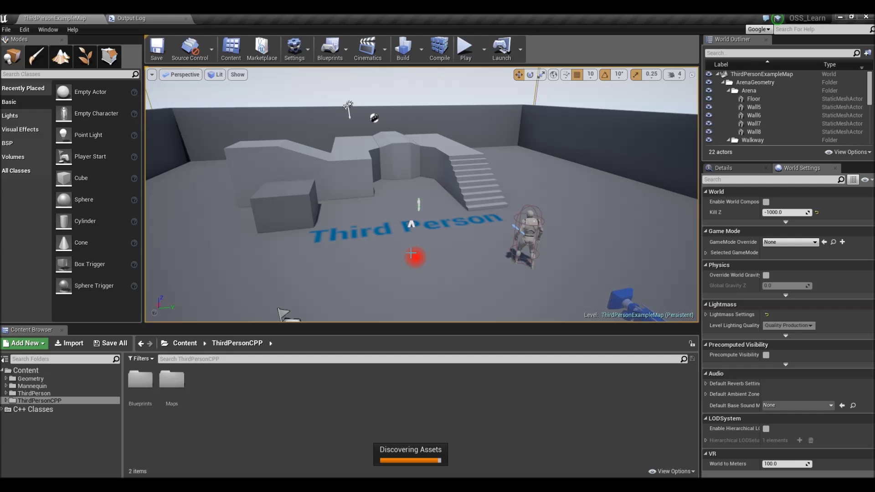
Expand C++ Classes in the folder tree and create a folder named Maps directly under Content.
mouse_move(419, 250)
mouse_down()
mouse_move(457, 277)
mouse_move(422, 253)
mouse_move(422, 232)
mouse_move(406, 238)
mouse_up()
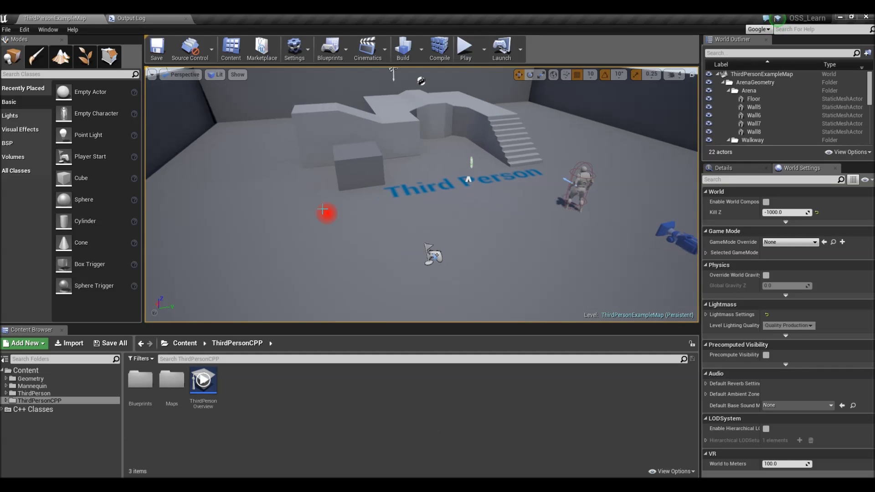
click(2, 409)
click(150, 303)
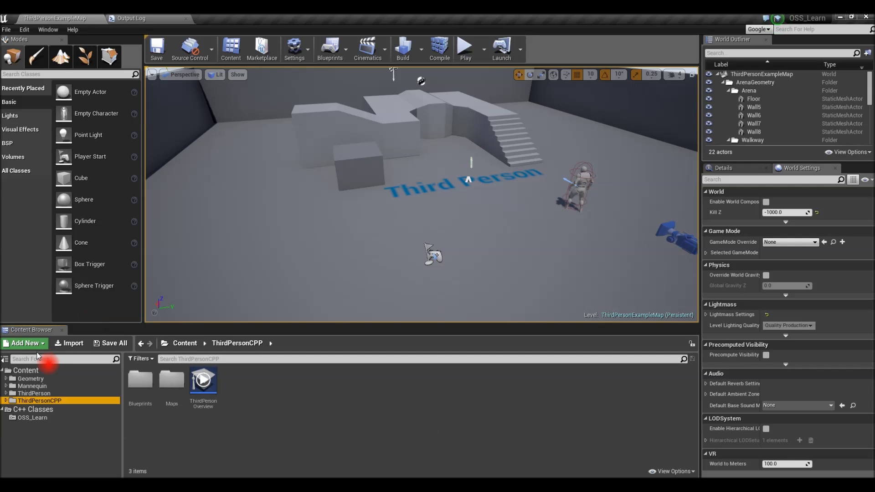
click(62, 370)
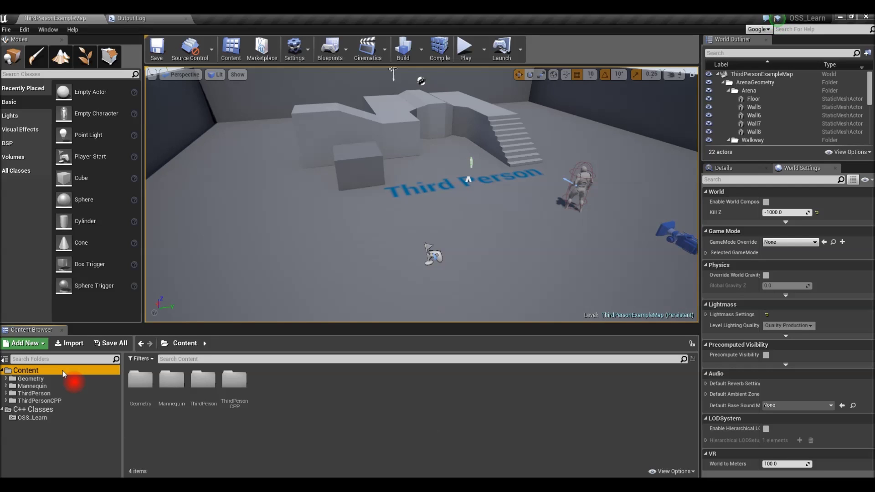
right_click(312, 393)
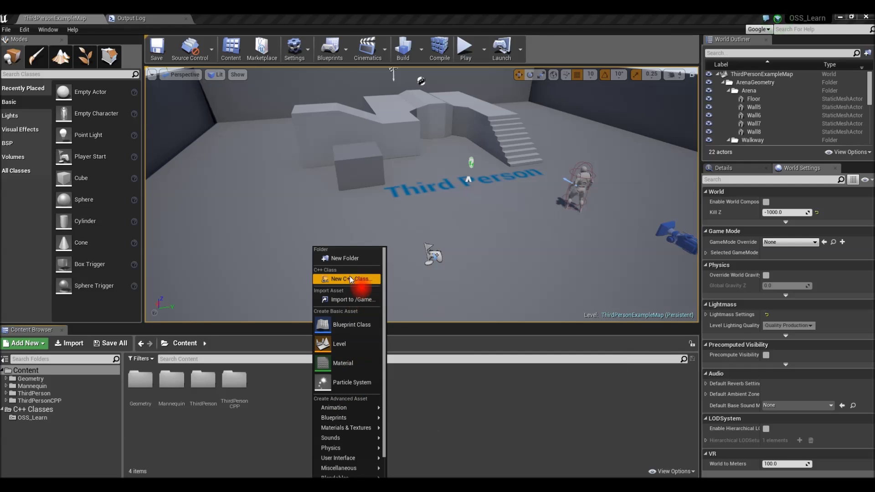
click(349, 260)
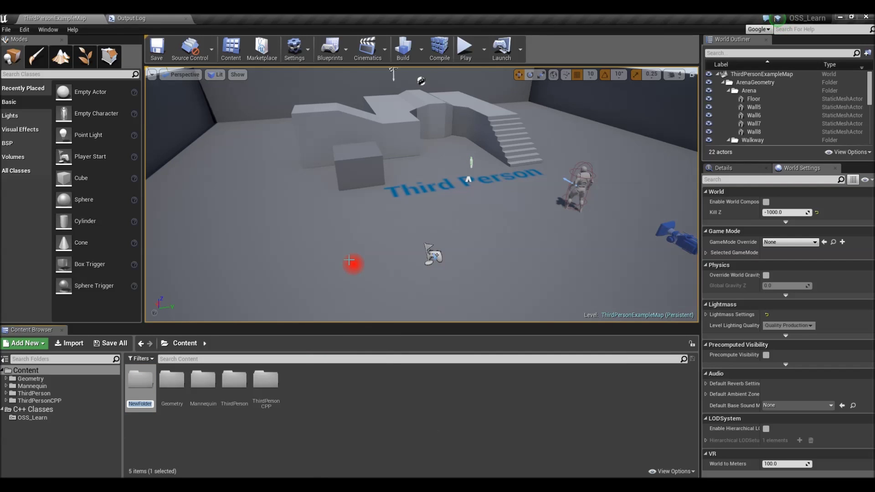
key(Return)
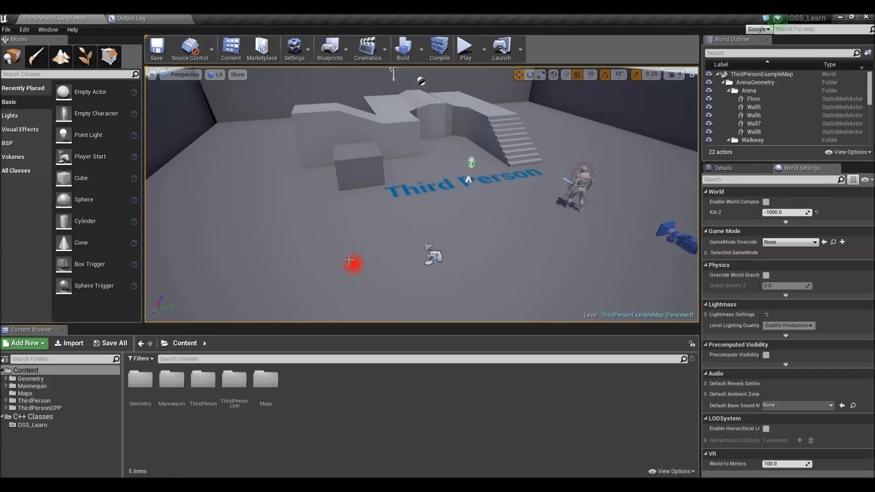
Move ThirdPersonExampleMap from ThirdPersonCPP's Maps folder into the Content/Maps folder.
click(51, 408)
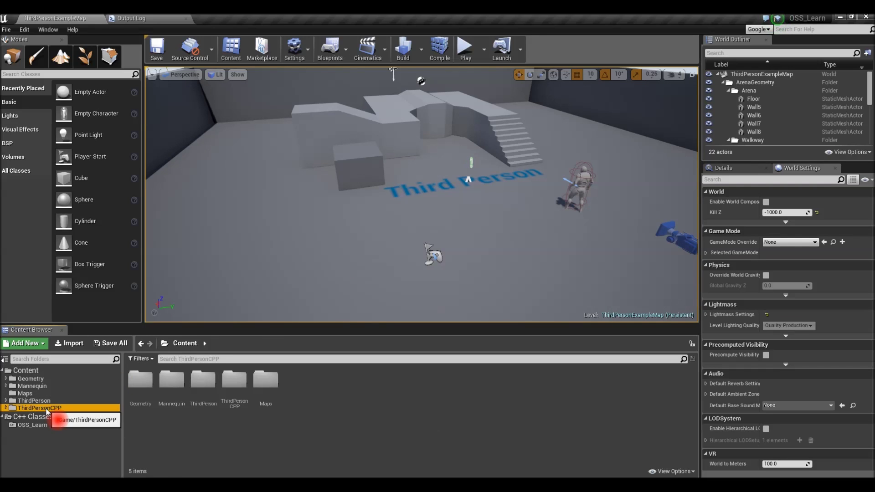
double_click(167, 396)
click(152, 390)
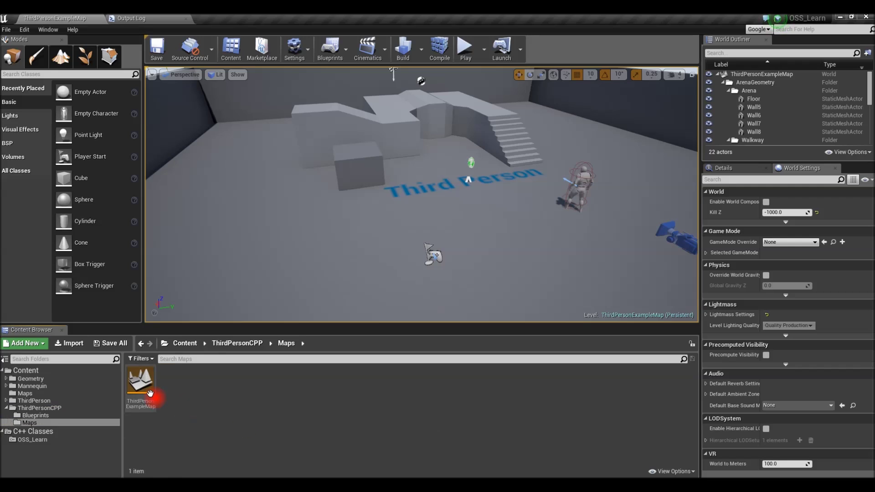
drag(76, 382, 24, 394)
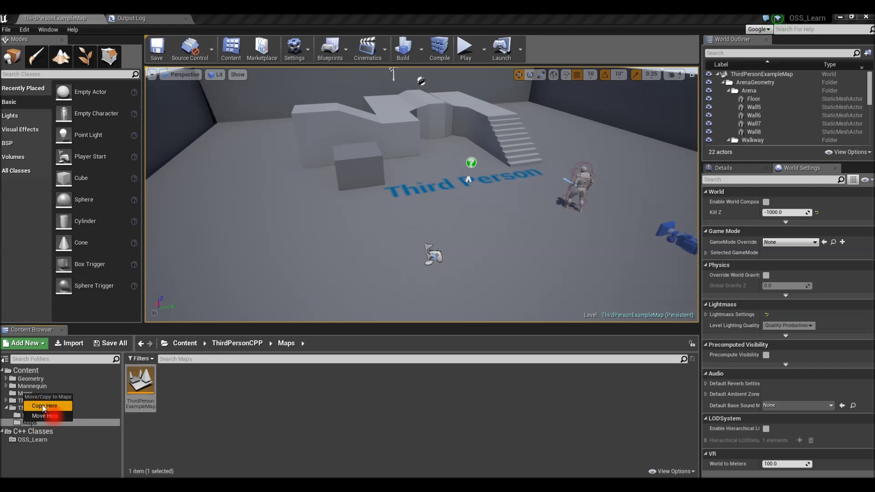
click(46, 416)
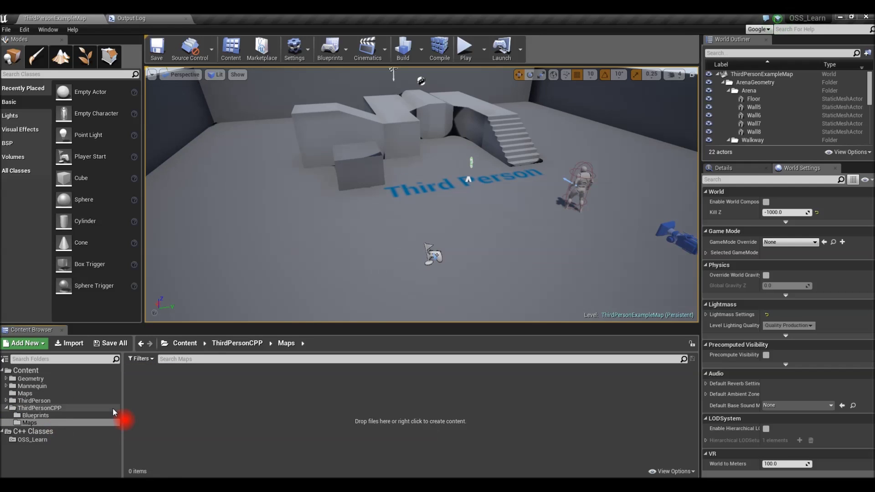
Create a level named Entry in the Content/Maps folder.
click(53, 394)
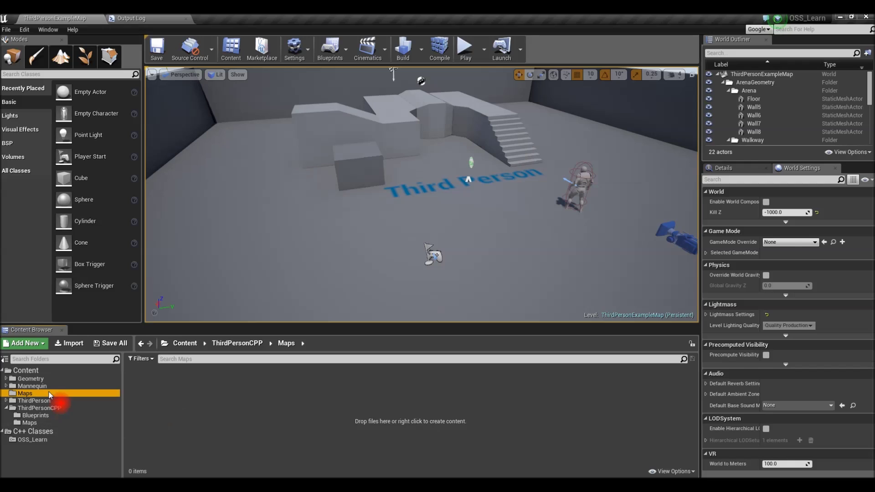
right_click(203, 392)
click(243, 346)
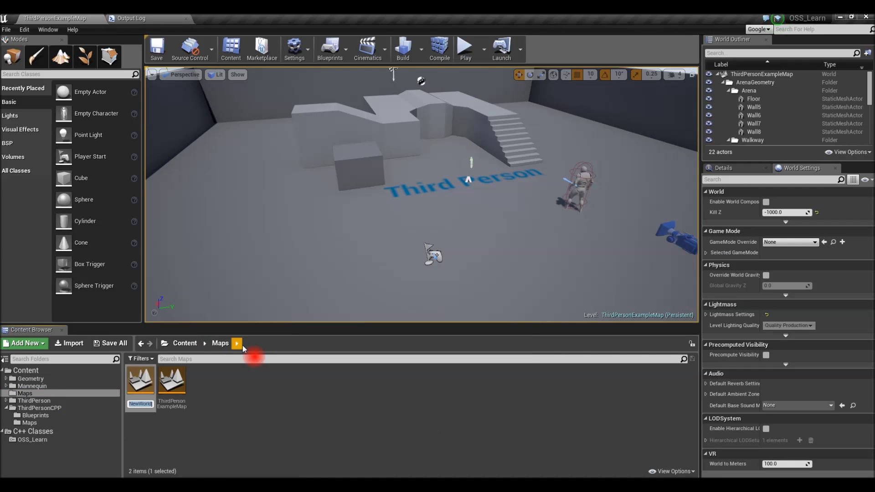
text(Entry)
key(Return)
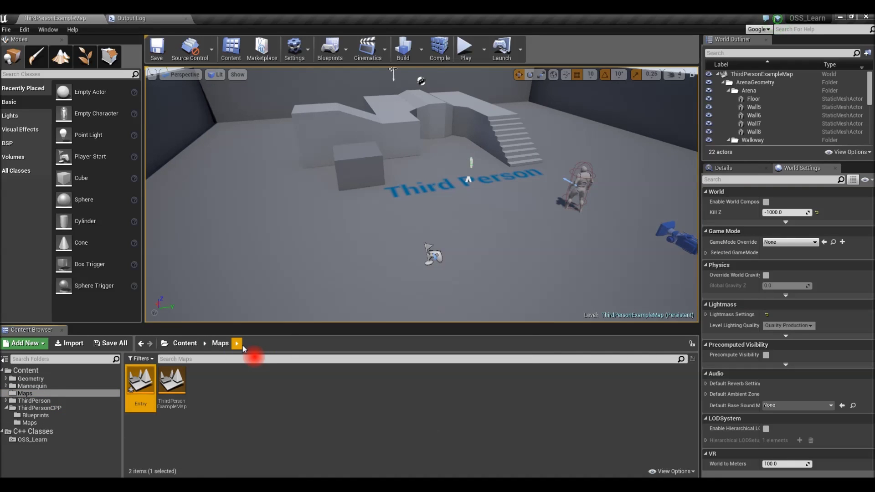
Create a level named Transition in the Content/Maps folder.
right_click(231, 378)
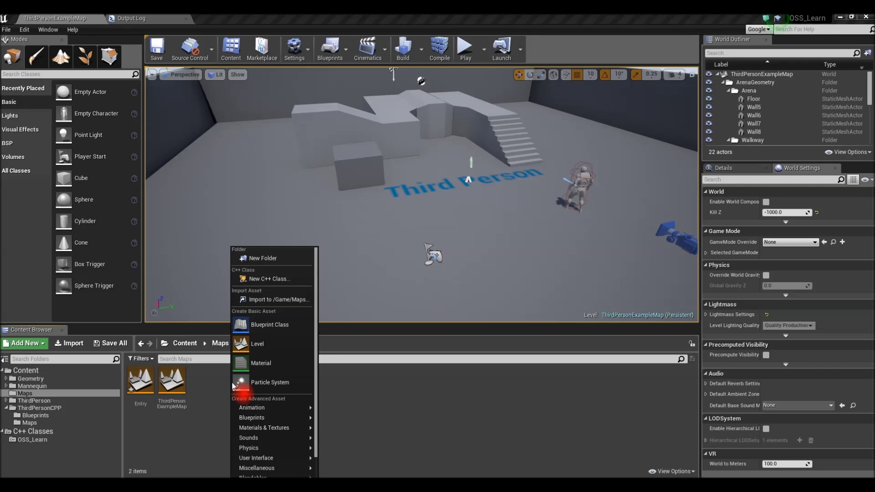
click(263, 344)
text(Tra)
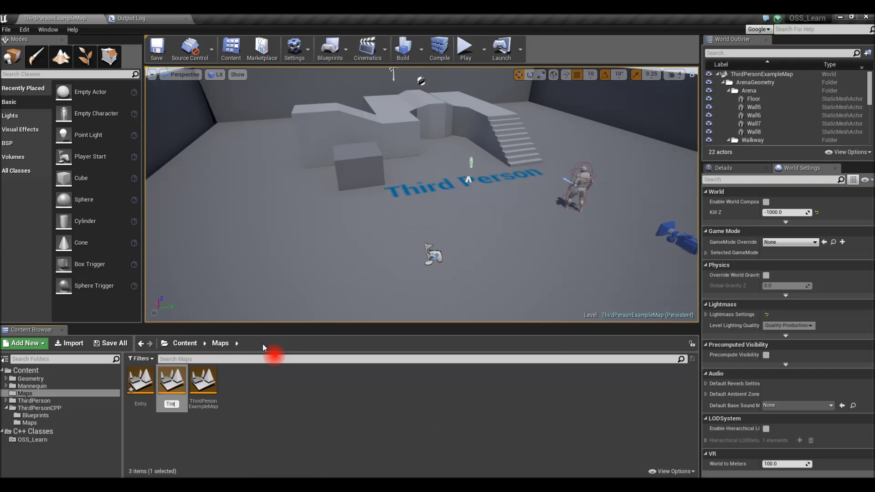
text(nsition)
key(Return)
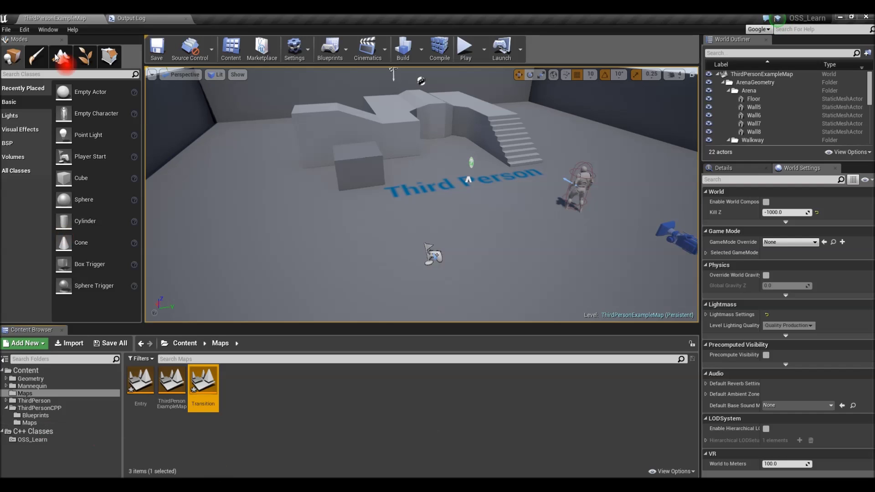
In the project's Maps & Modes settings, set Game Default Map to the engine's Entry map and Editor Startup Map to ThirdPersonExampleMap.
click(26, 30)
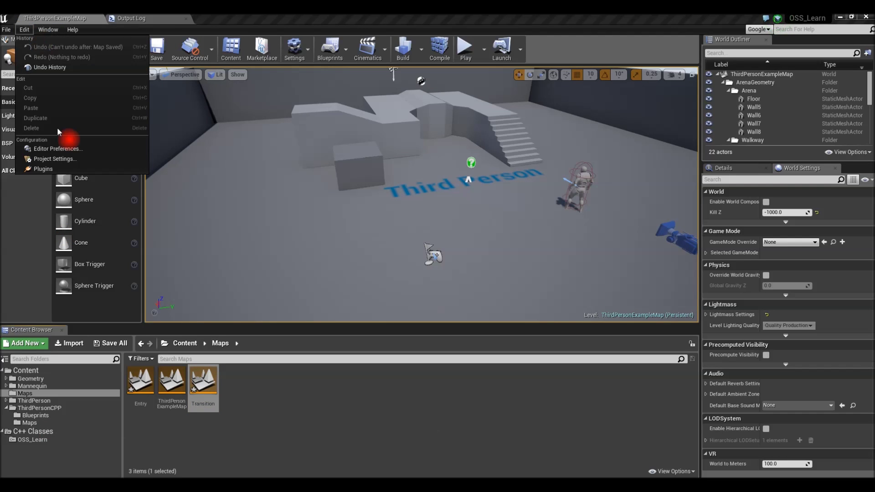
click(54, 159)
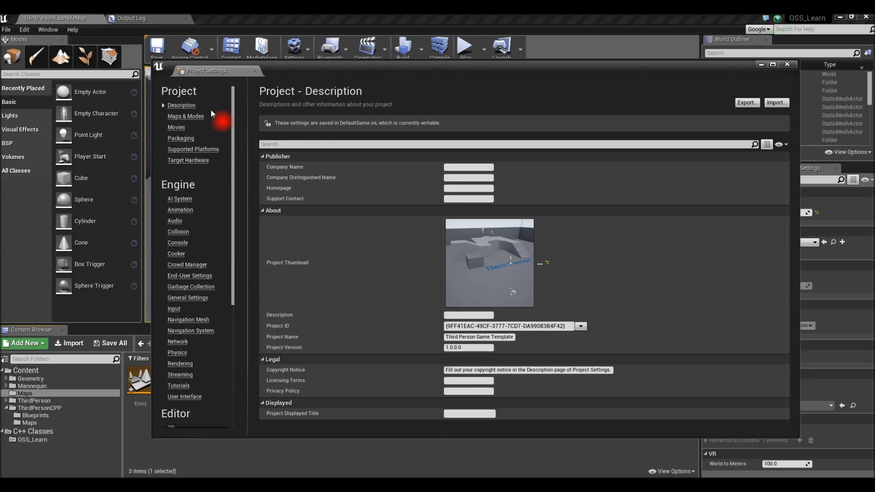
click(185, 117)
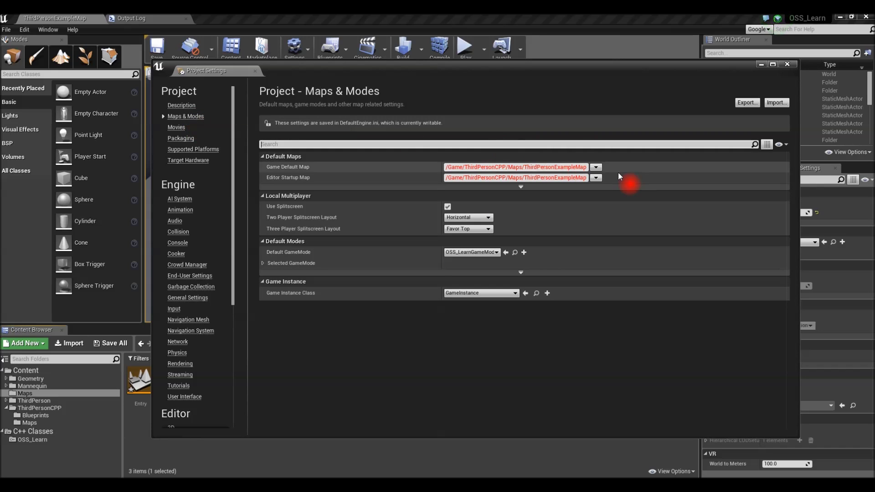
click(596, 167)
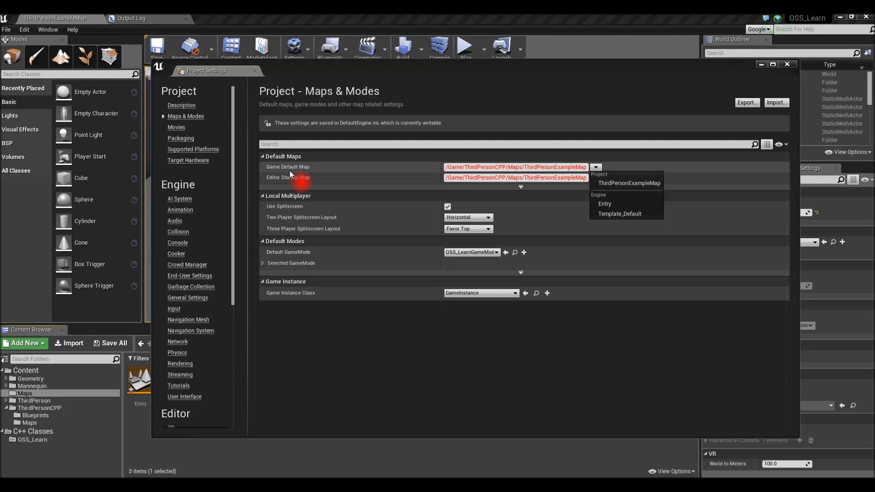
click(605, 203)
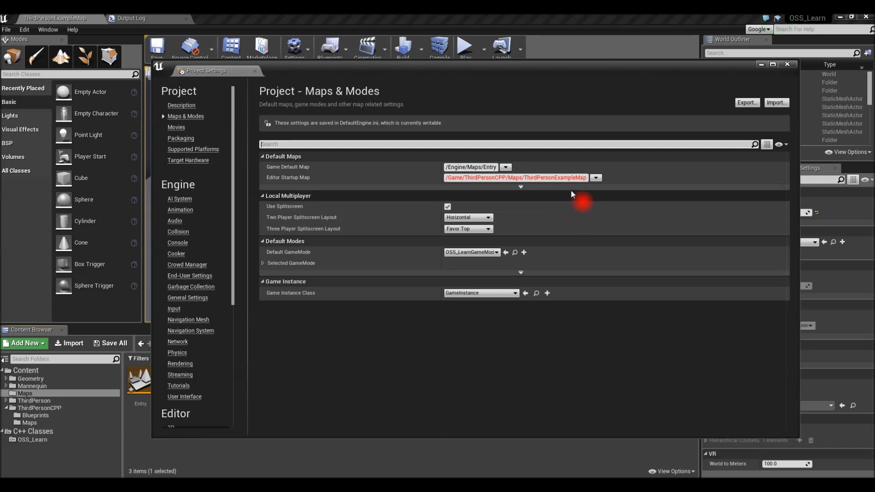
click(597, 177)
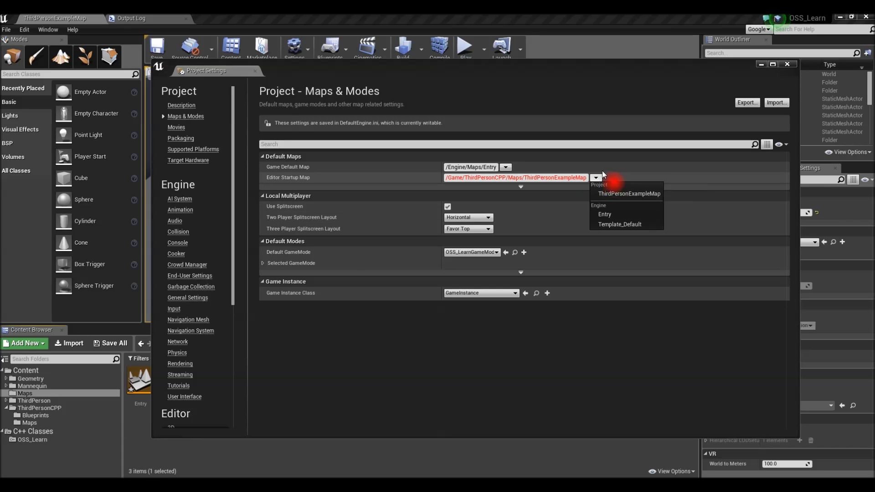
click(632, 195)
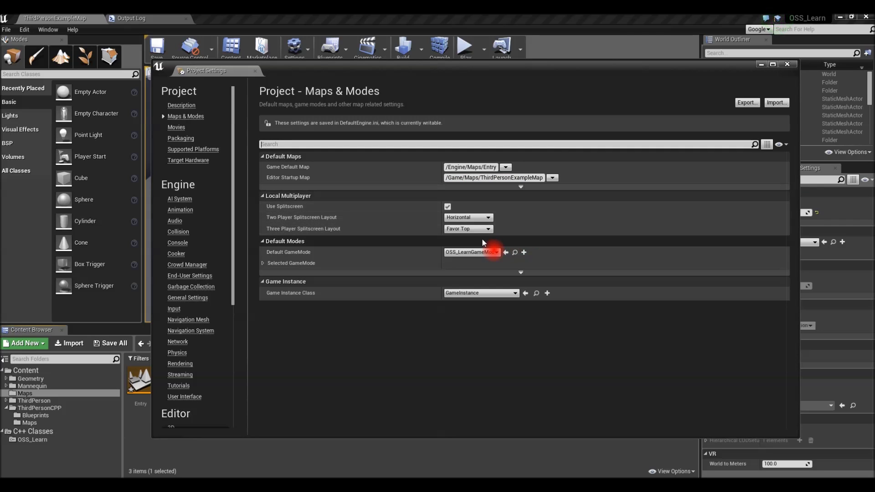
Expand the advanced Default Maps options and set Server Default Map to ThirdPersonExampleMap.
click(521, 187)
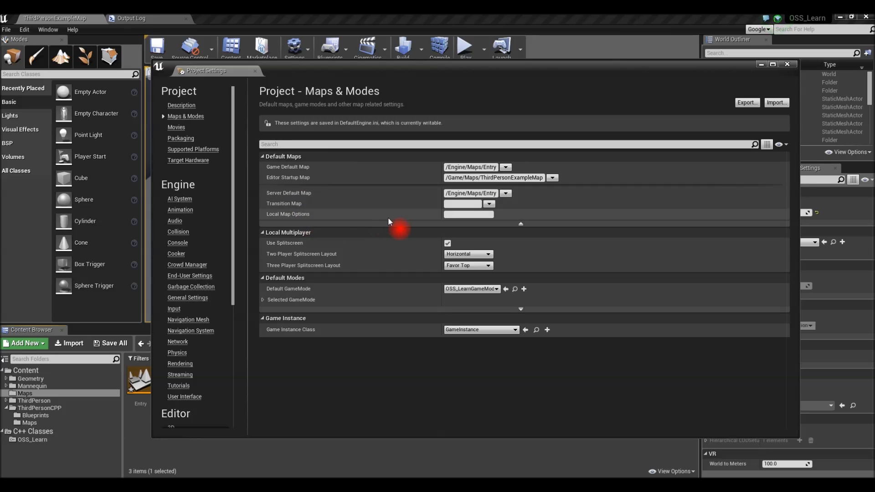
click(506, 193)
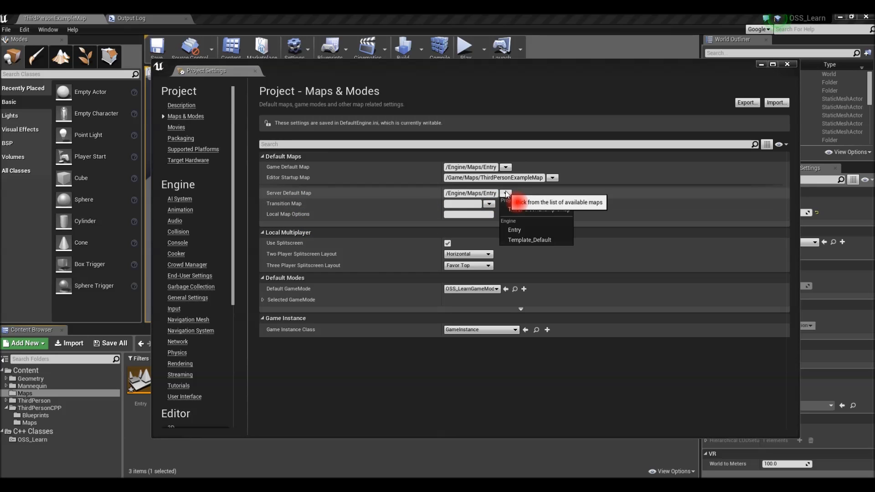
click(556, 212)
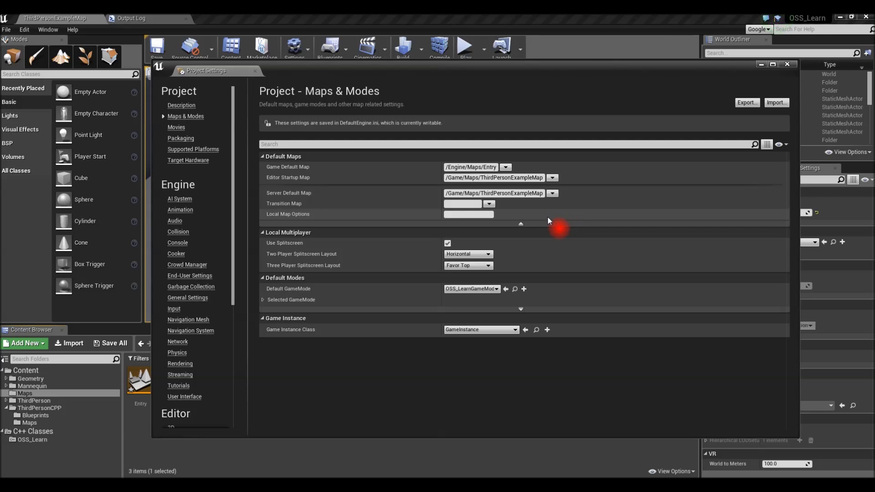
Save the new Entry and Transition maps, and reopen the project's Maps & Modes settings to refresh the list of available maps.
click(490, 204)
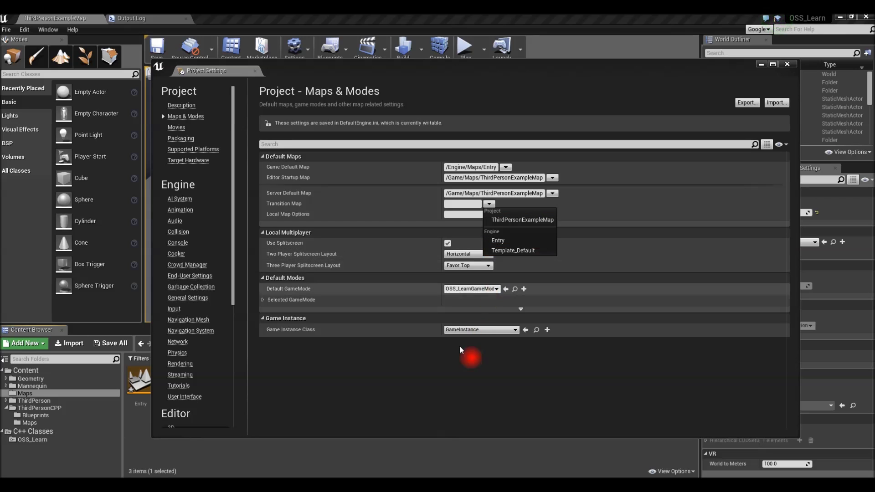
click(418, 453)
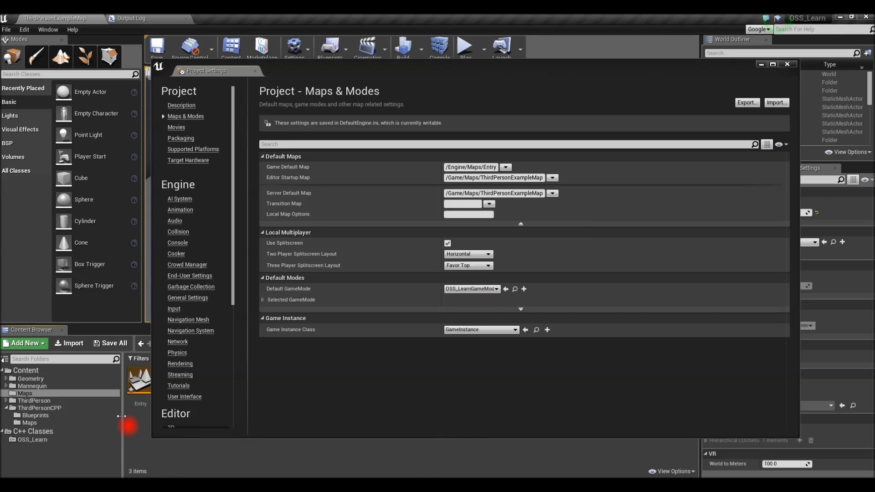
click(552, 194)
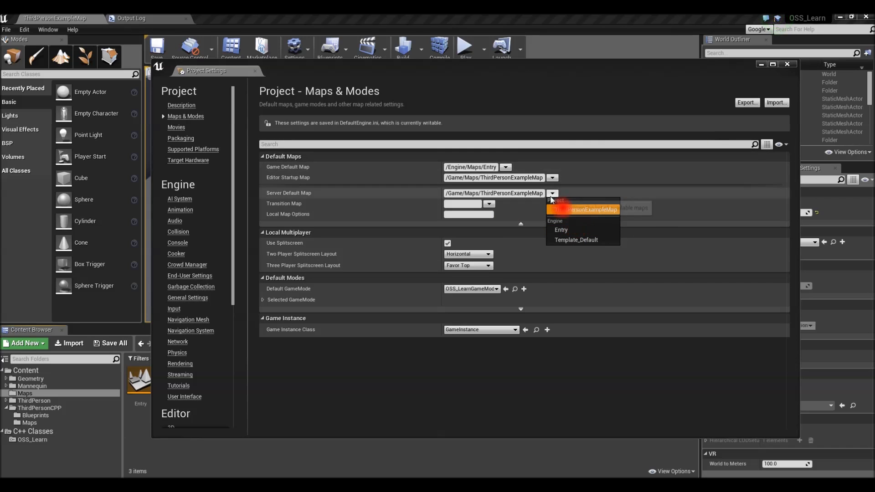
click(717, 71)
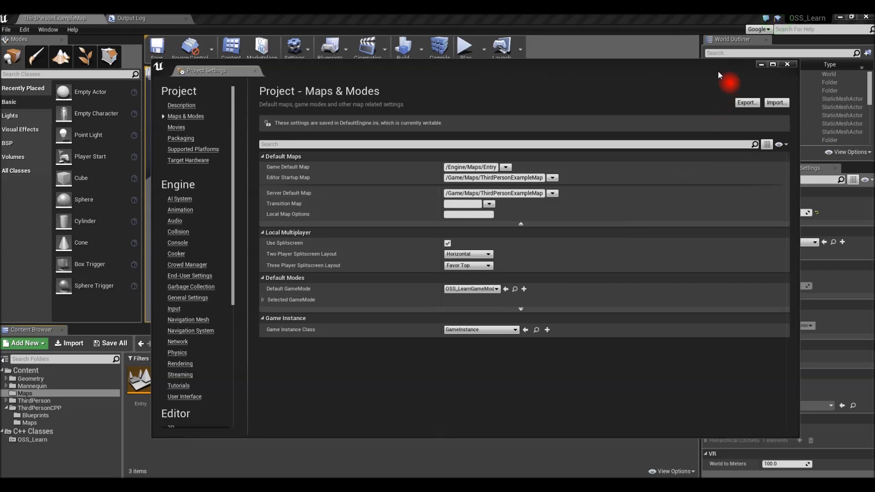
click(787, 64)
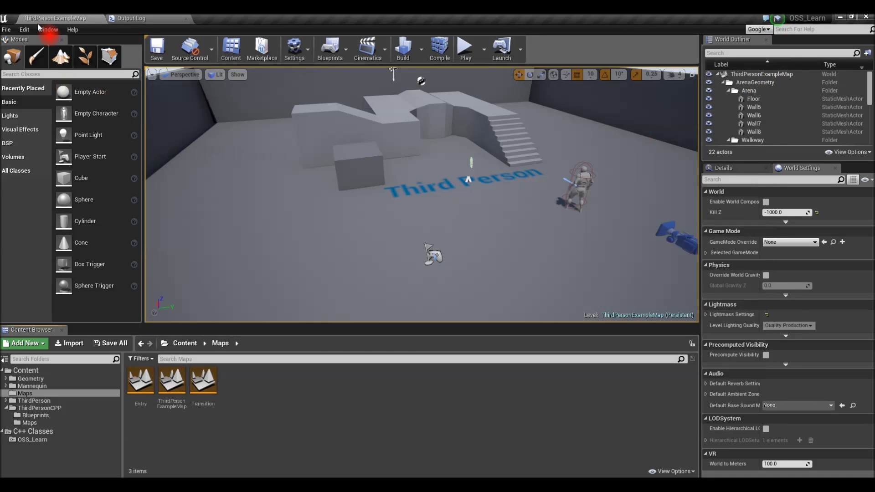
click(25, 29)
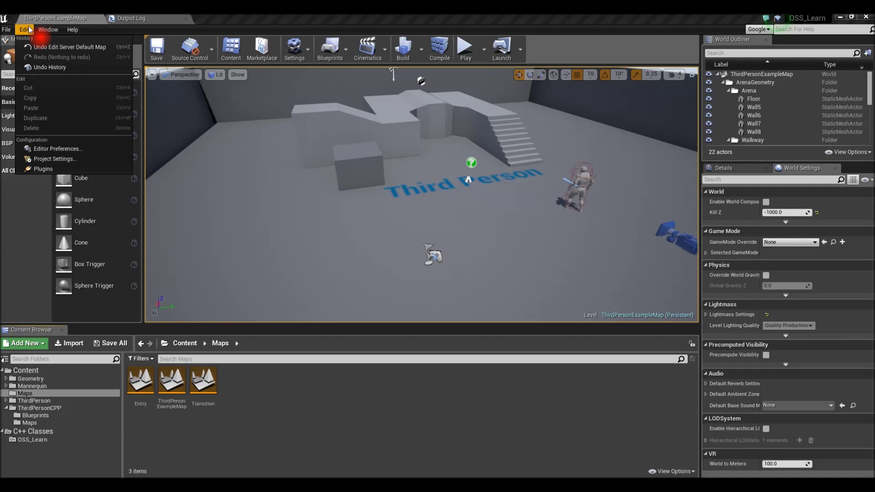
click(48, 160)
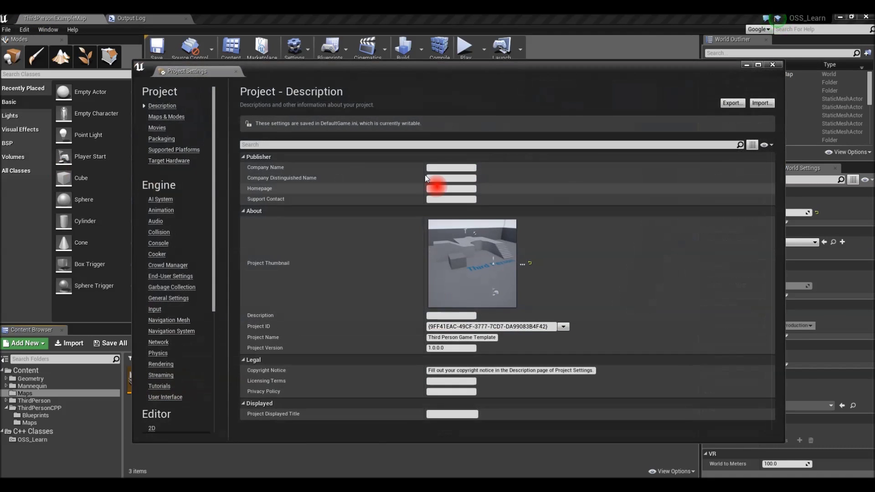
click(168, 117)
Switch the Server Default Map to Transition and back to ThirdPersonExampleMap.
click(535, 194)
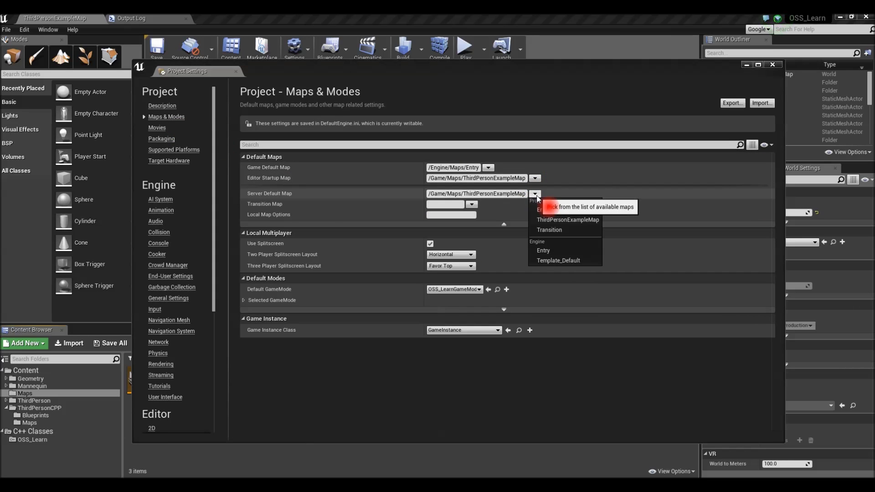
click(550, 229)
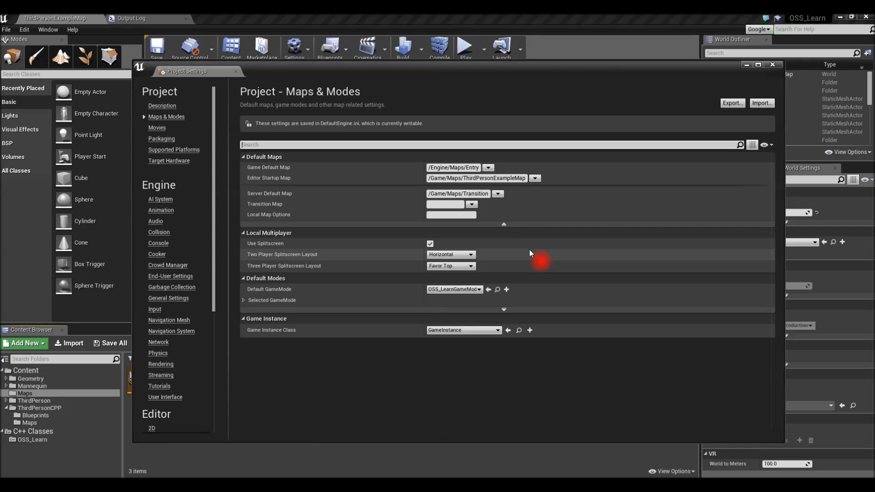
drag(455, 67, 446, 56)
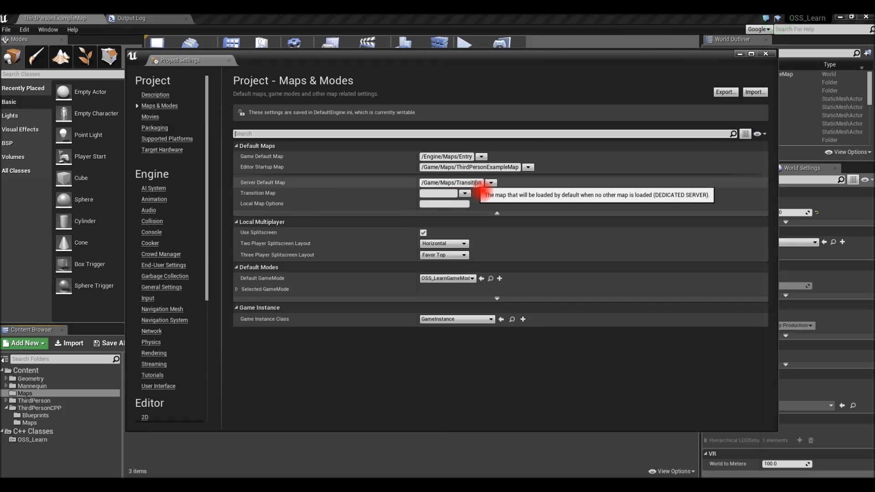
click(491, 183)
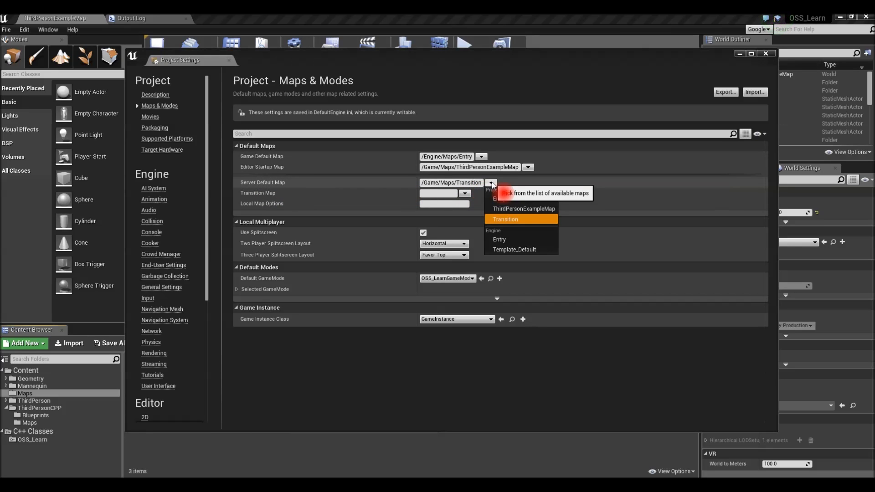
click(520, 209)
Set the project's Transition Map to Transition and close the project settings.
click(464, 195)
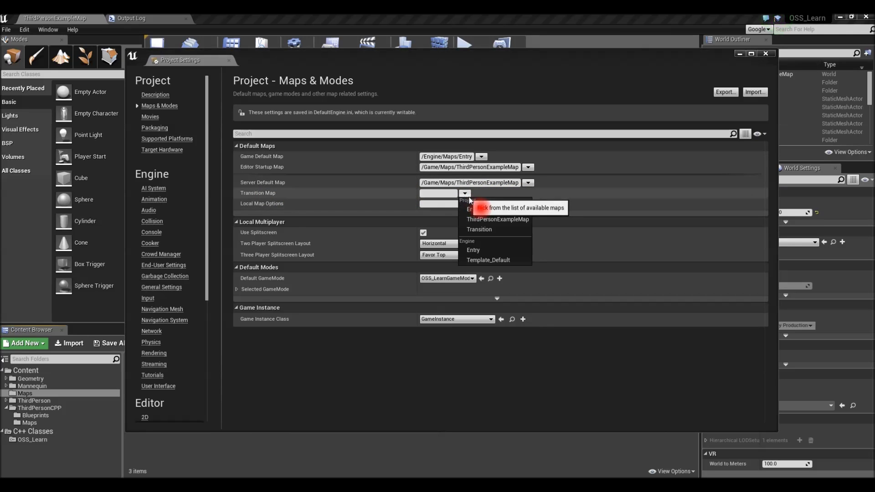
click(486, 228)
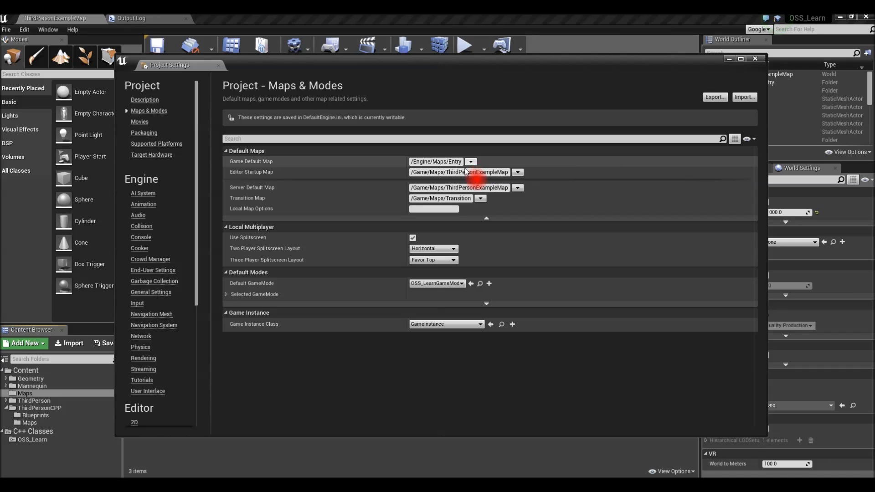
drag(481, 65, 476, 62)
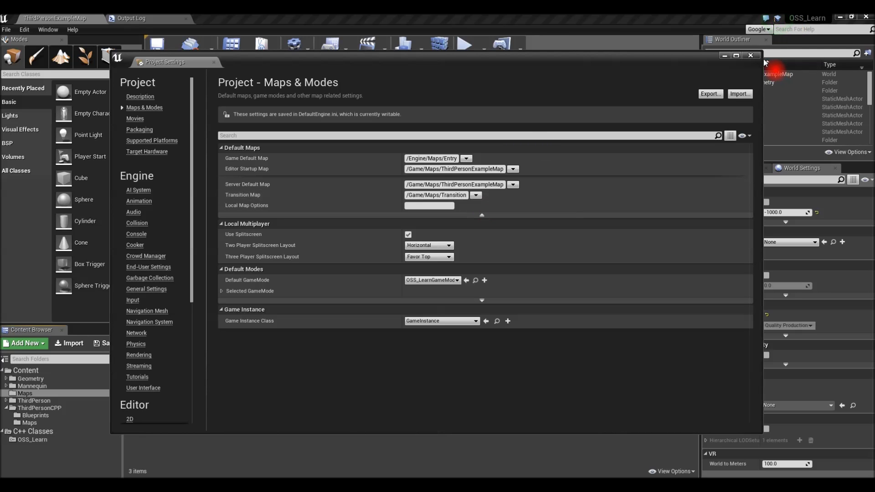
click(750, 55)
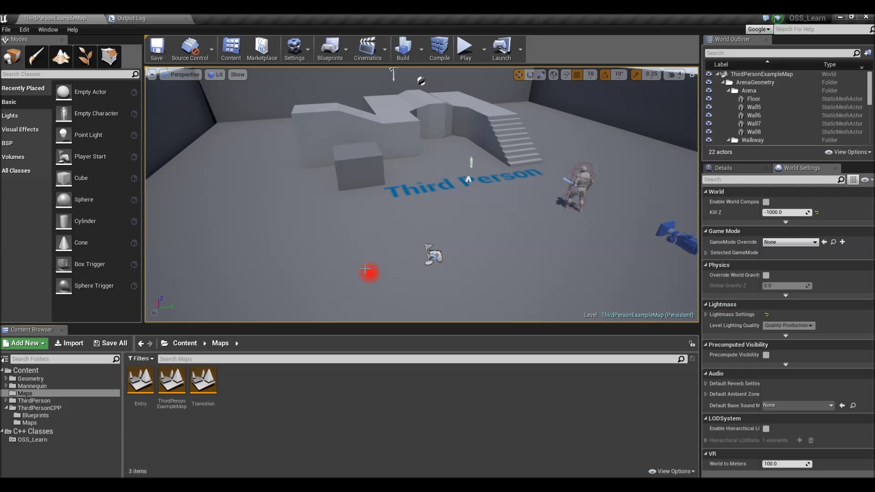
Collapse the ArenaGeometry, Lighting and RenderFX folders in the World Outliner.
right_drag(509, 201, 461, 82)
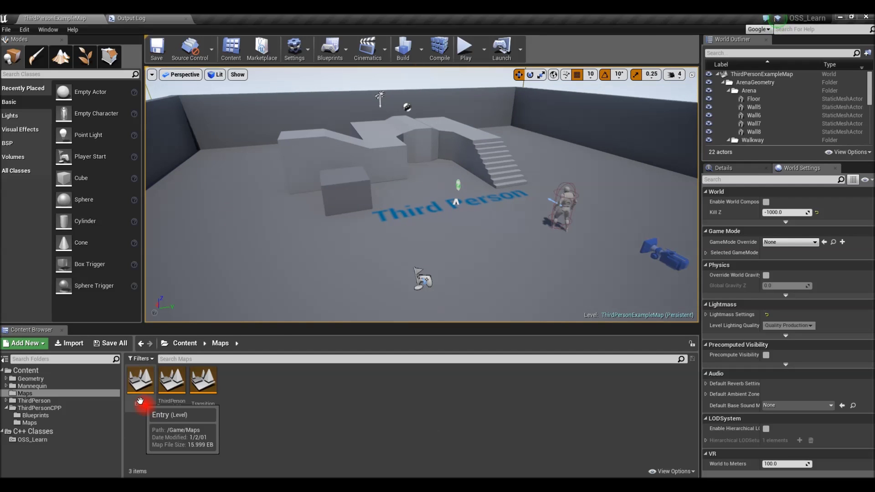
click(723, 83)
click(728, 91)
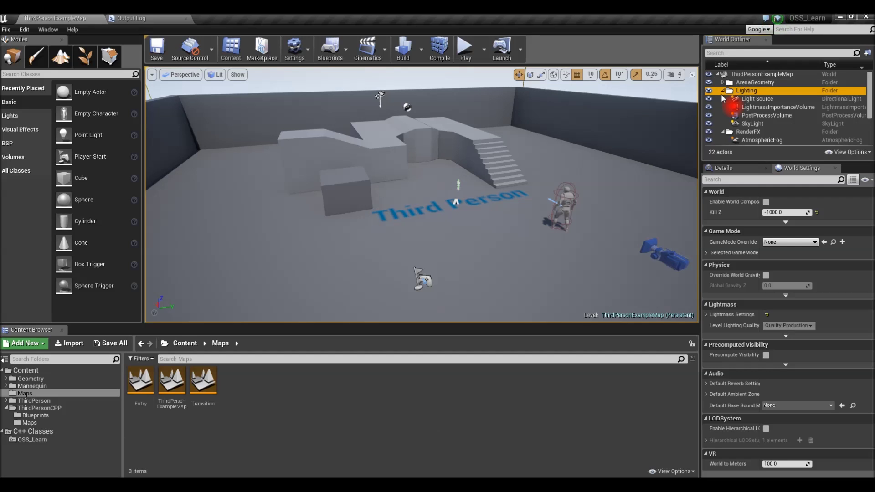
click(723, 90)
click(723, 99)
Delete the ThirdPersonCharacter placed in ThirdPersonExampleMap and save the level.
click(561, 201)
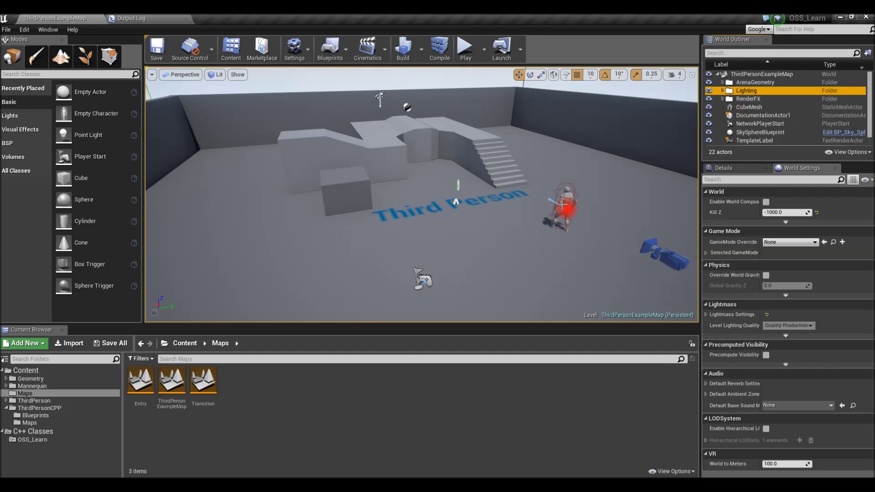
drag(537, 255, 475, 243)
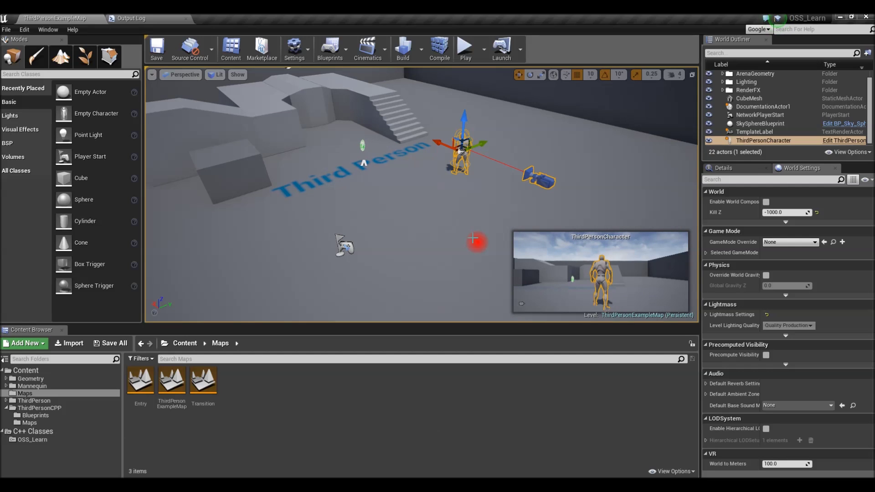
key(Delete)
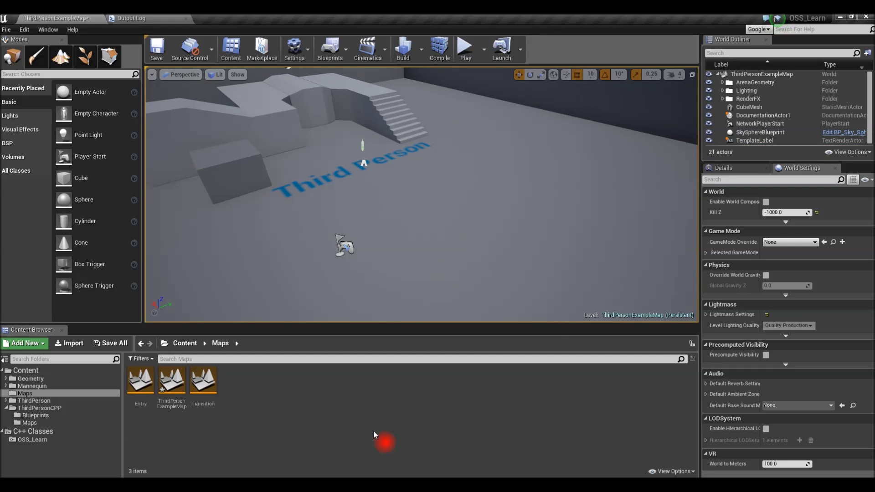
click(110, 343)
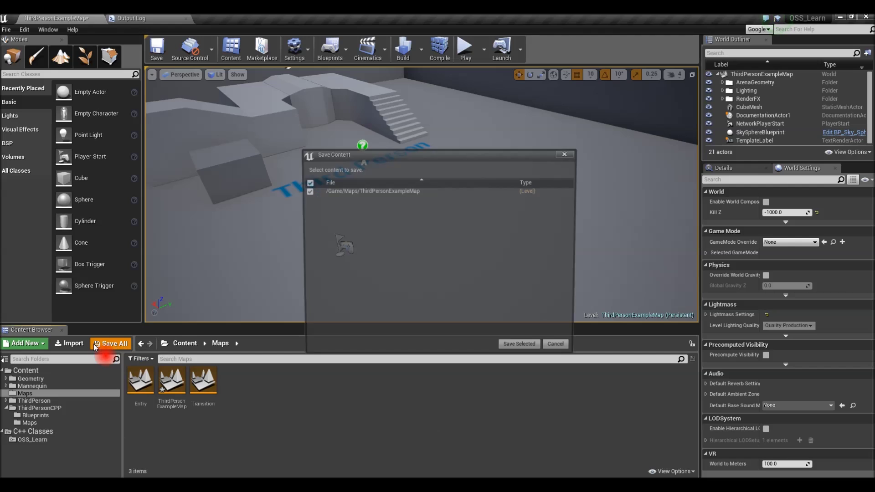
click(522, 350)
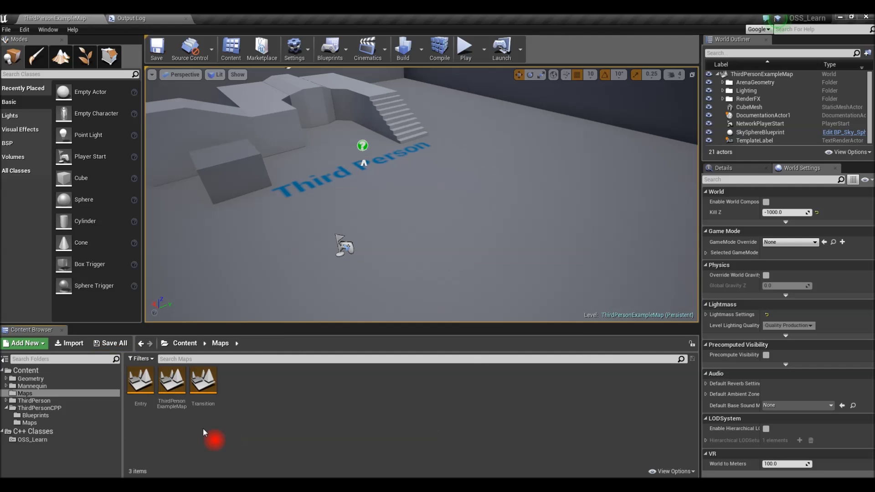
Open the Entry level from the Content/Maps folder and bring up its Level Blueprint.
click(147, 388)
double_click(147, 388)
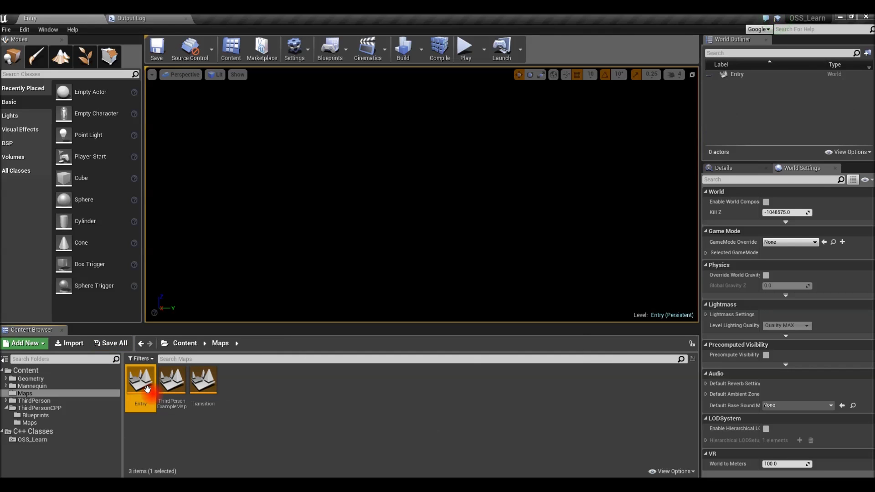
click(347, 53)
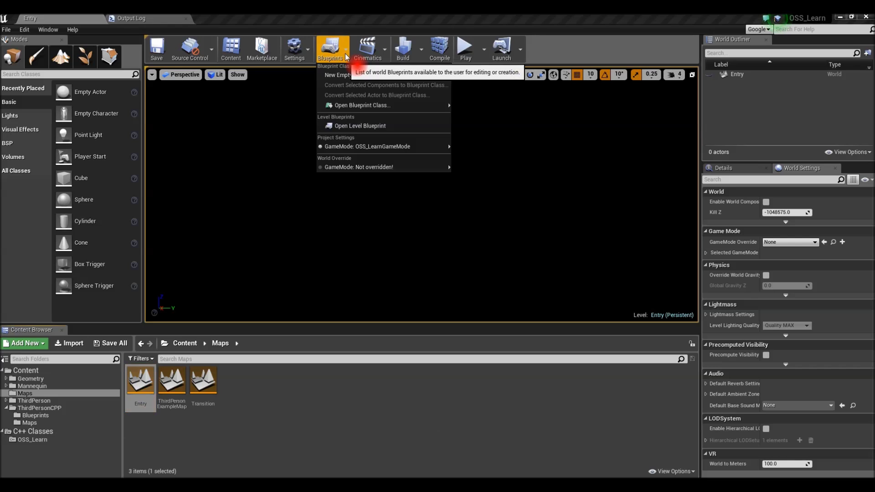
click(362, 121)
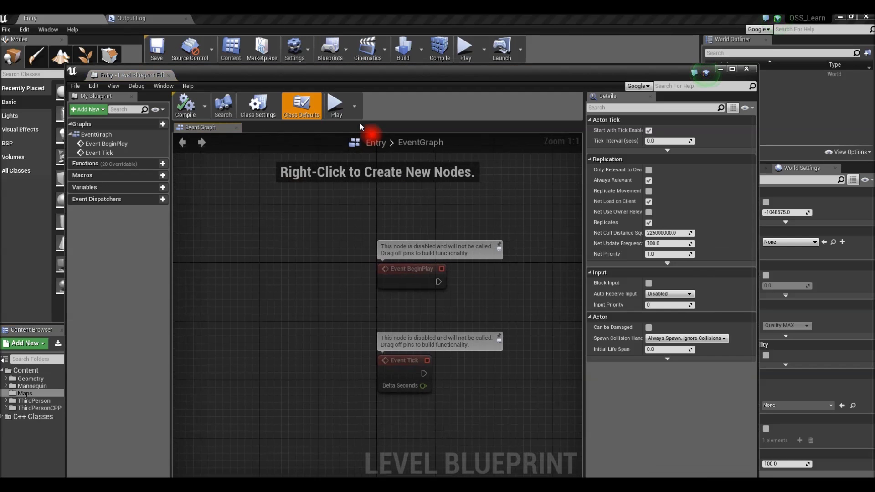
Chain an Execute Console Command node to Event BeginPlay and feed its Specific Player input from a Get Player Controller node.
drag(365, 243, 403, 246)
text(consol)
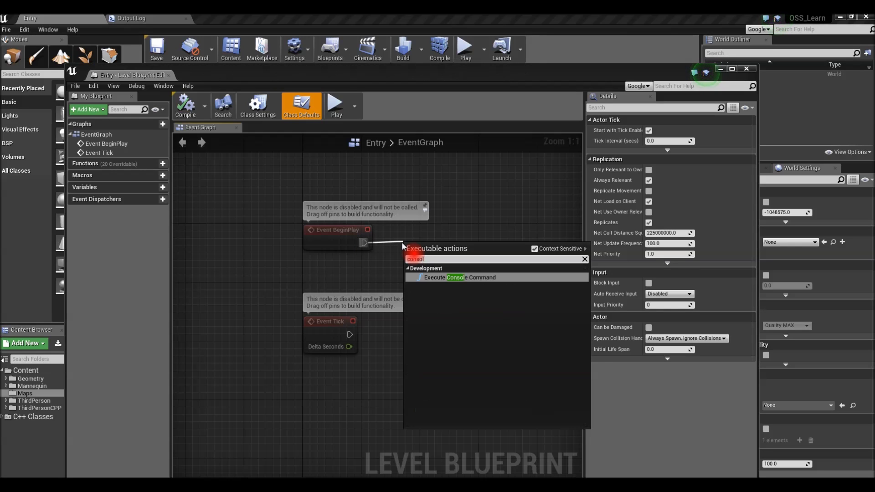
key(Return)
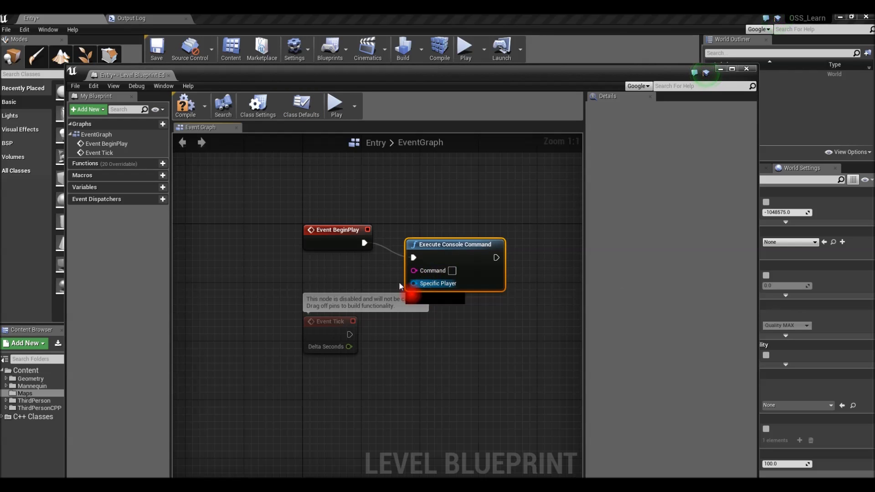
drag(399, 284, 363, 276)
text(controller)
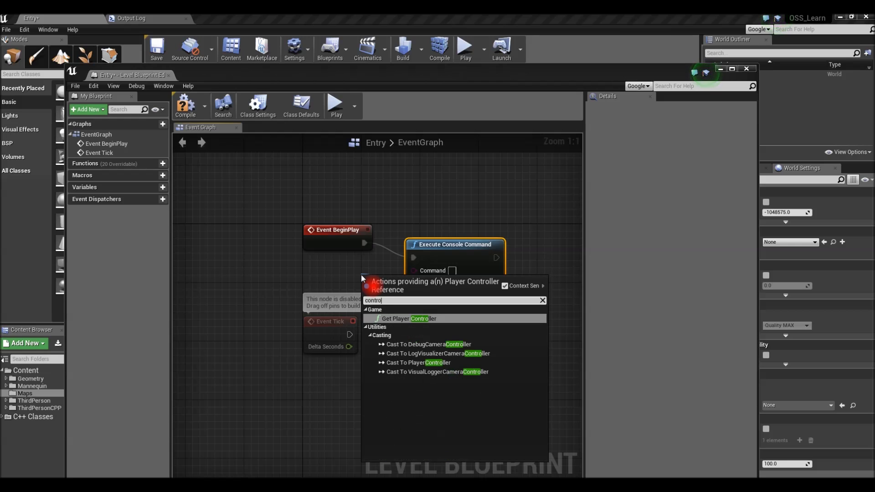
click(392, 318)
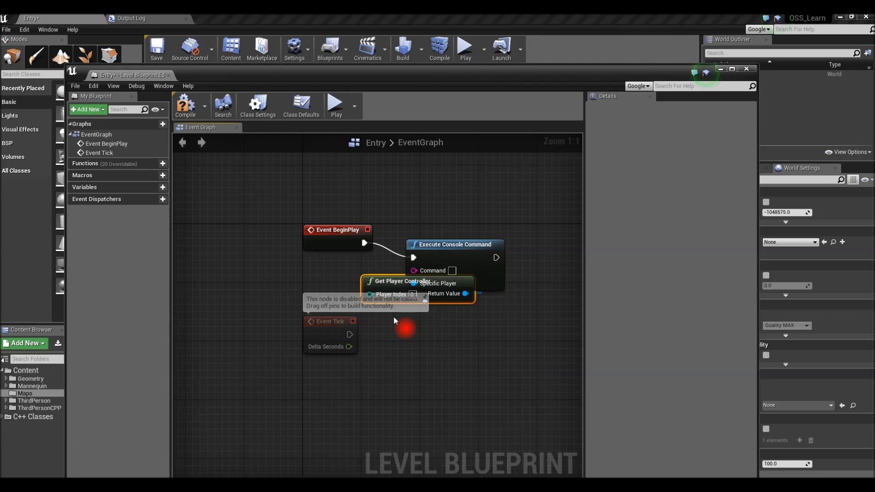
Set the Execute Console Command node's Command value to "open 192.168.1.102".
click(452, 271)
text(open)
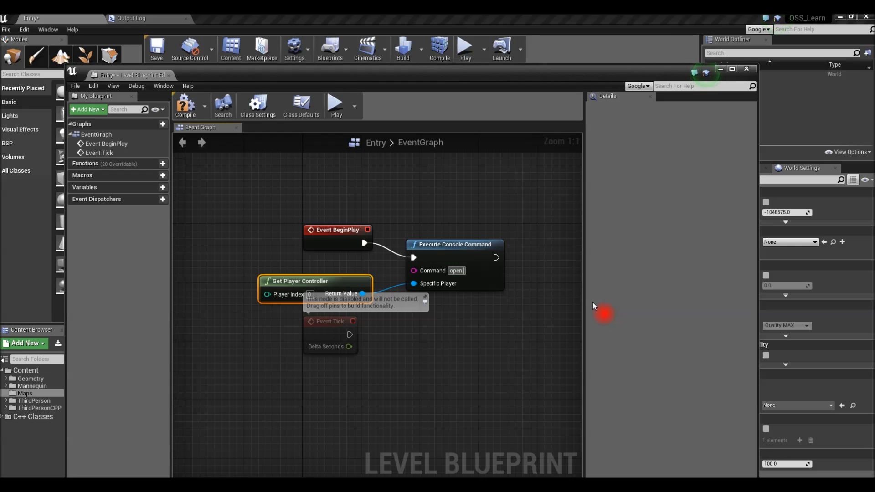
text( 192.168)
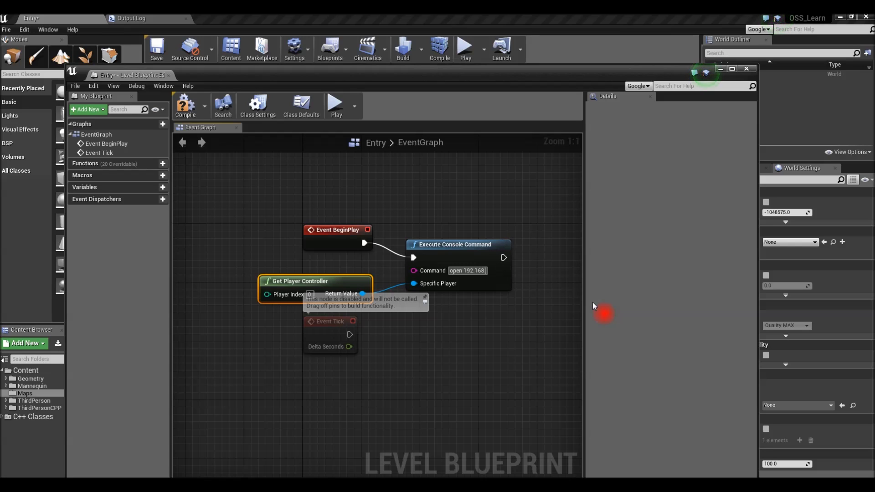
text(.1.102)
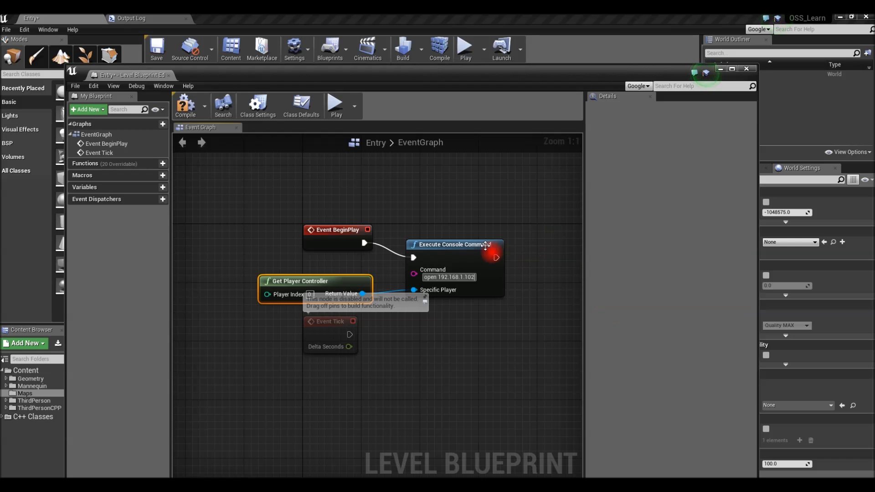
Align the console command and player controller nodes, then compile, save and close the Level Blueprint.
drag(491, 246, 497, 231)
drag(354, 278, 361, 263)
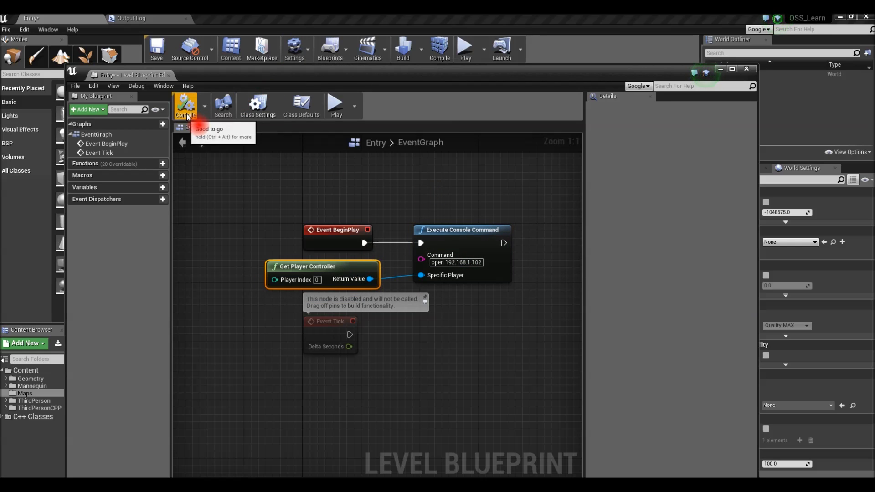
key(ctrl+s)
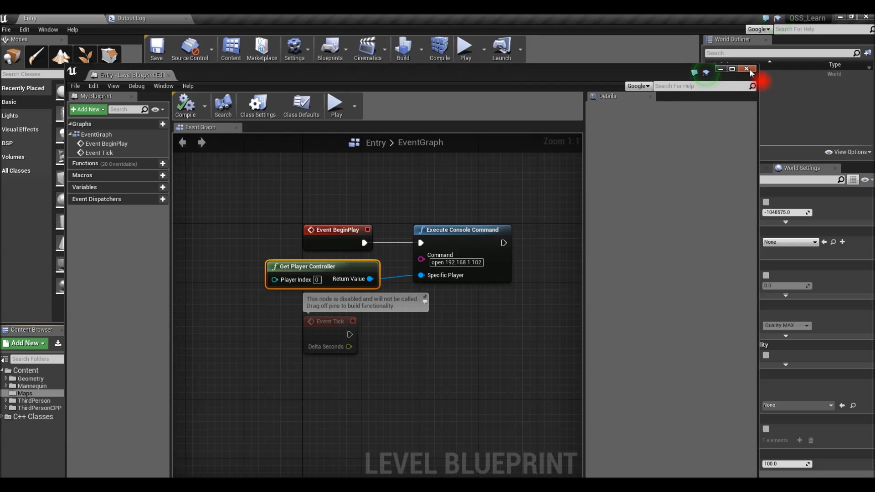
click(746, 69)
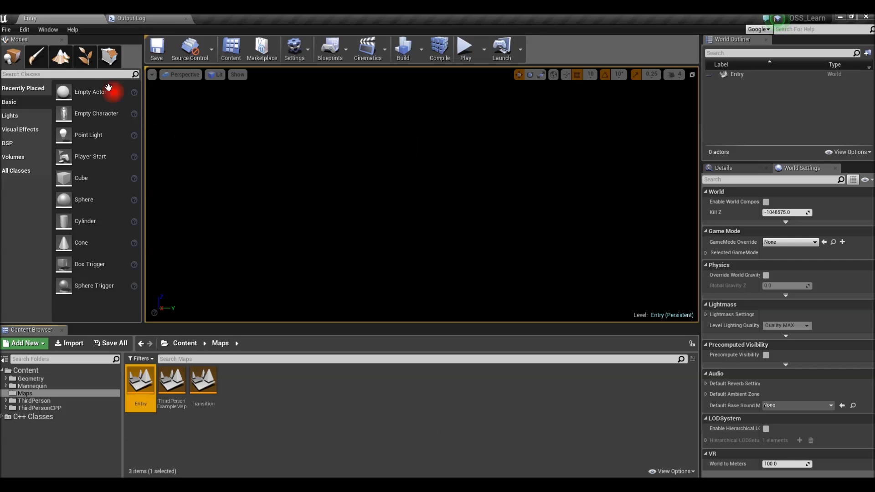
In the project's Packaging settings, set the Staging Directory to D:/UnrealProjects/OSS_Learn/Build.
click(7, 29)
mouse_move(46, 179)
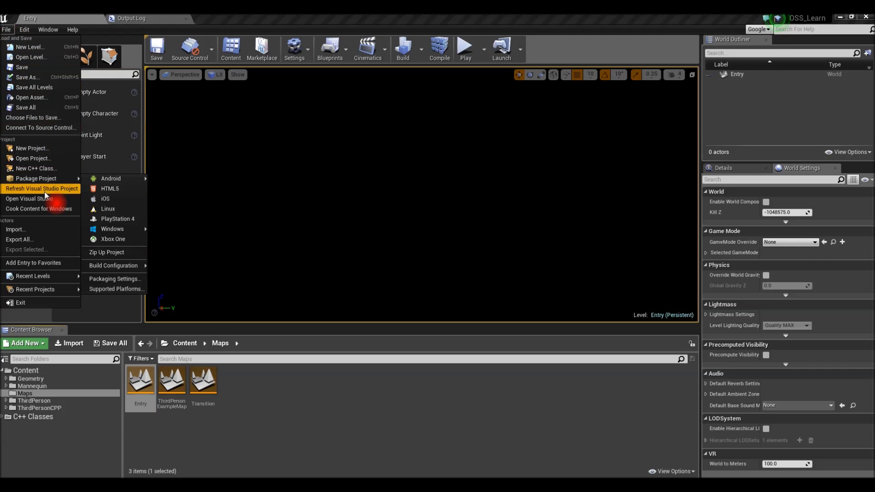
click(124, 279)
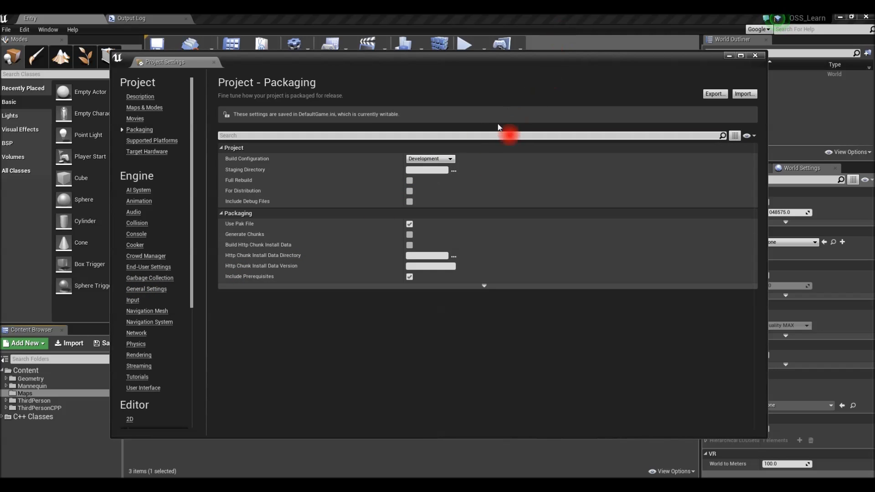
click(454, 171)
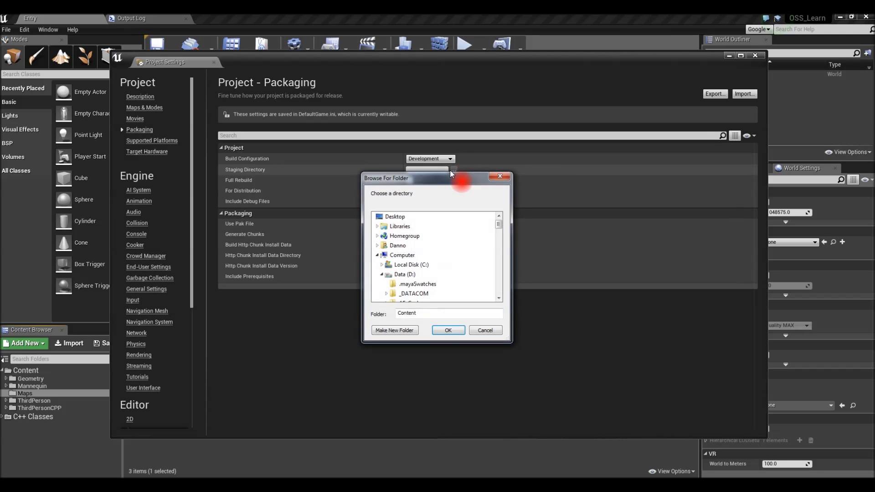
mouse_move(499, 225)
mouse_down()
mouse_move(500, 245)
mouse_move(499, 223)
mouse_up()
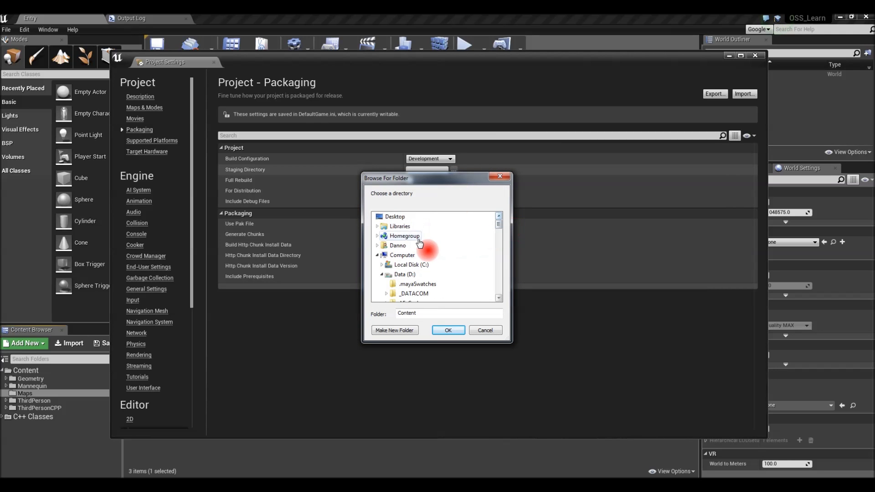
double_click(407, 227)
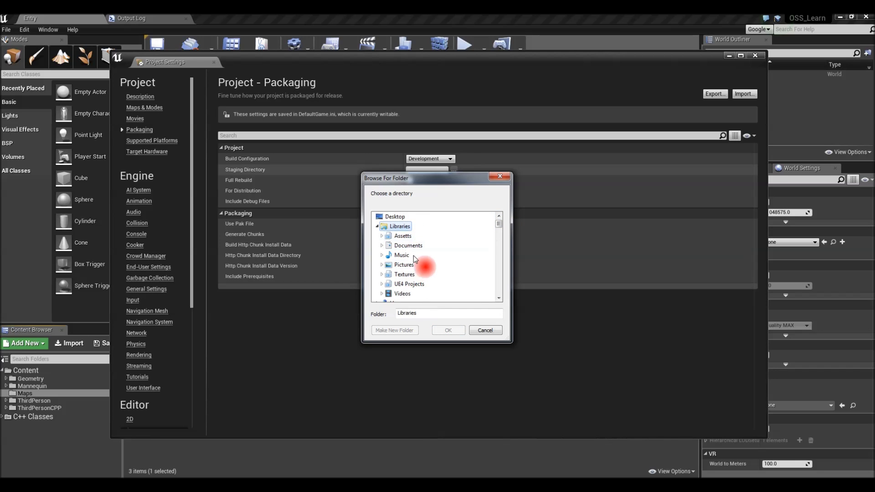
double_click(410, 285)
click(408, 293)
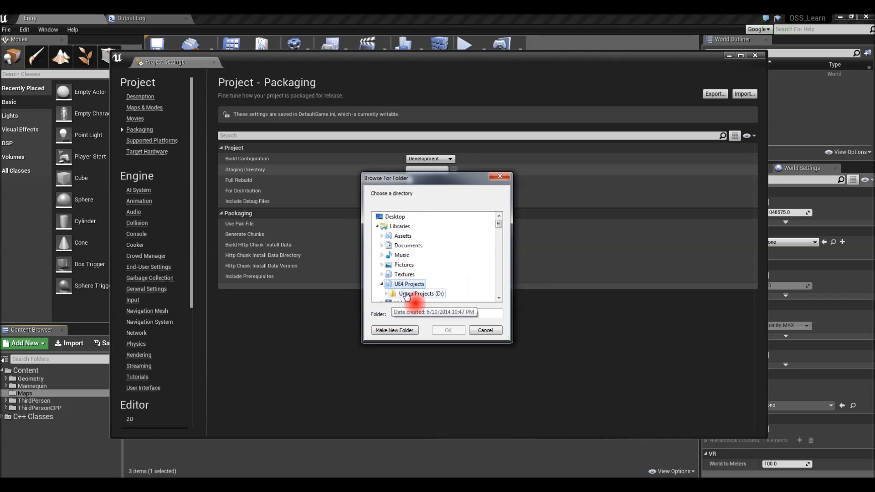
double_click(407, 294)
scroll(411, 288, down, 1)
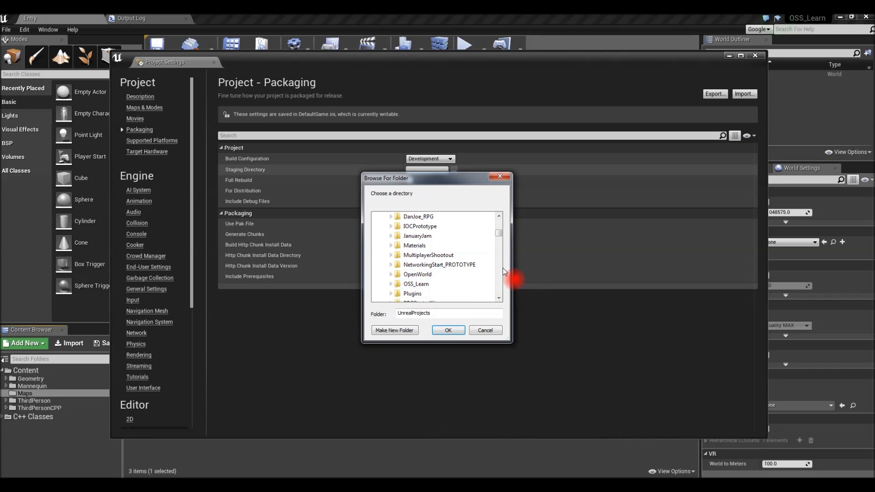
double_click(424, 292)
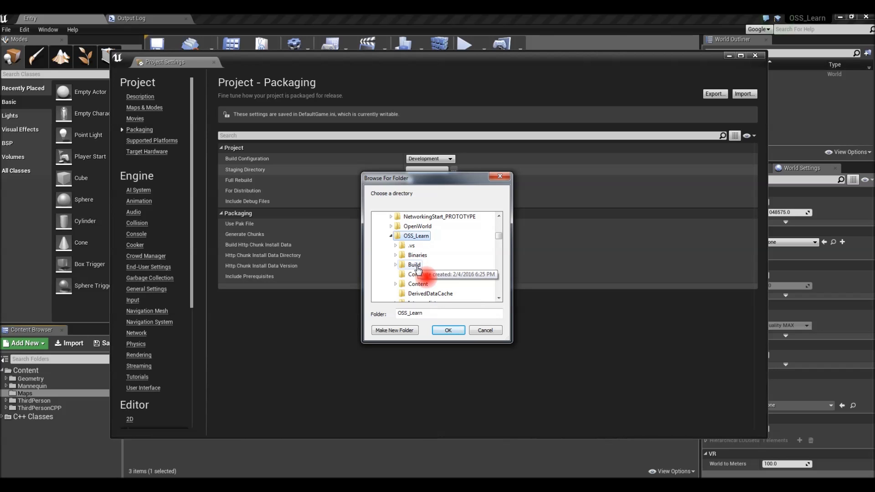
double_click(416, 266)
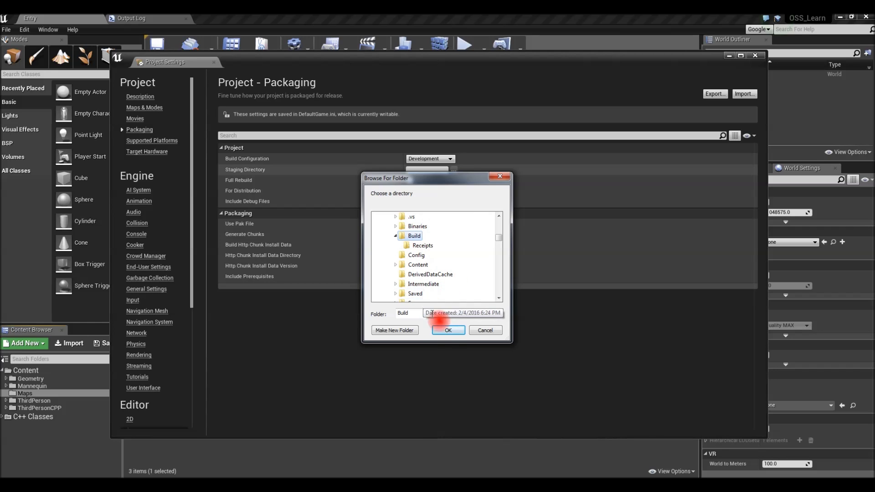
click(437, 334)
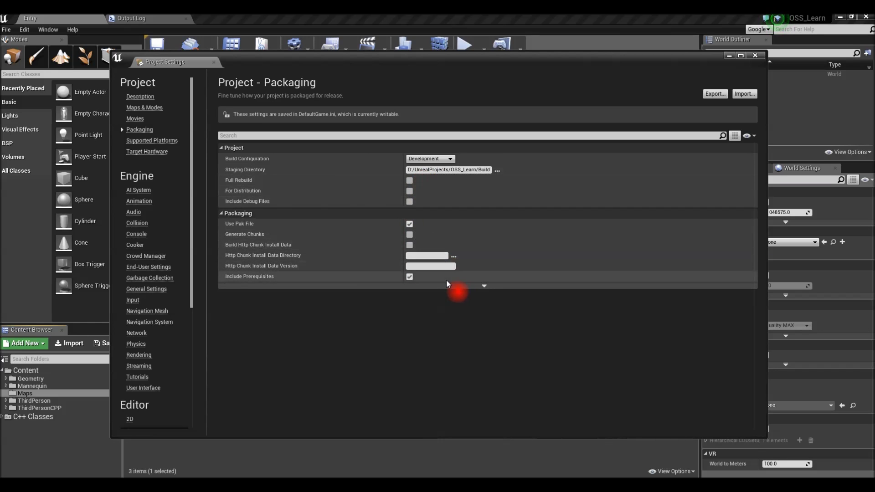
Review the advanced Packaging options, then close the project settings and save all modified assets.
click(485, 285)
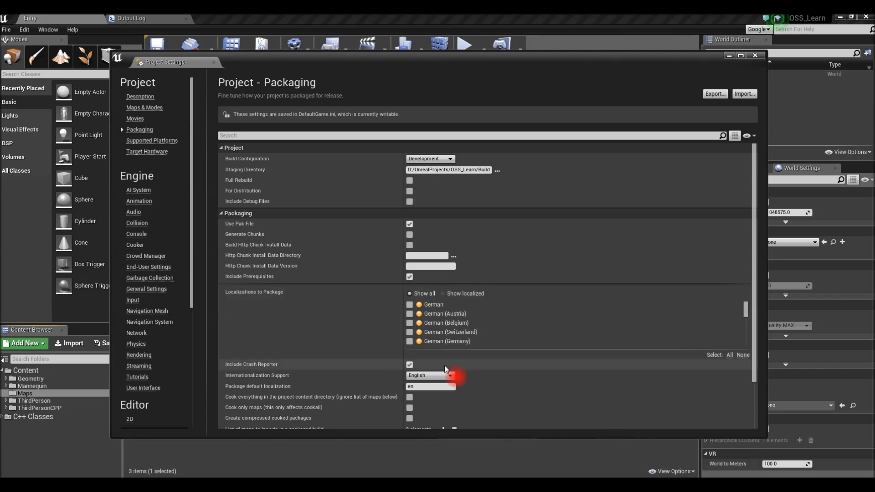
scroll(356, 375, down, 1)
scroll(356, 375, down, 1)
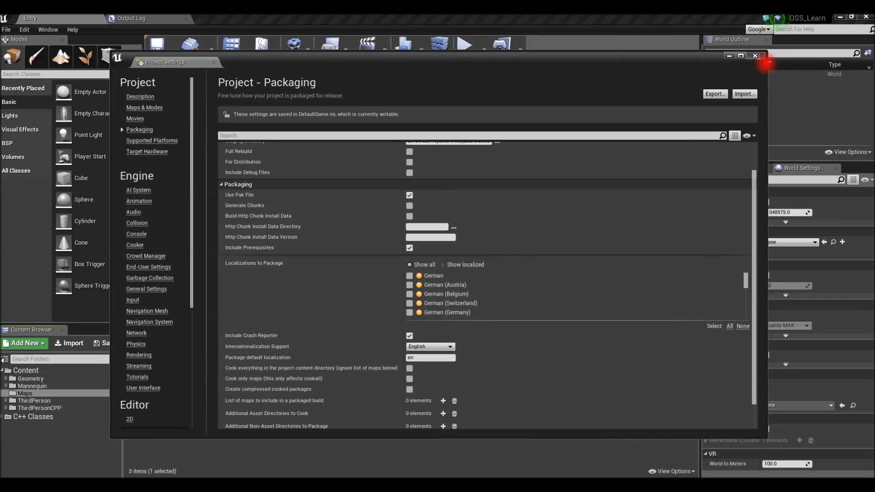
click(755, 55)
click(119, 347)
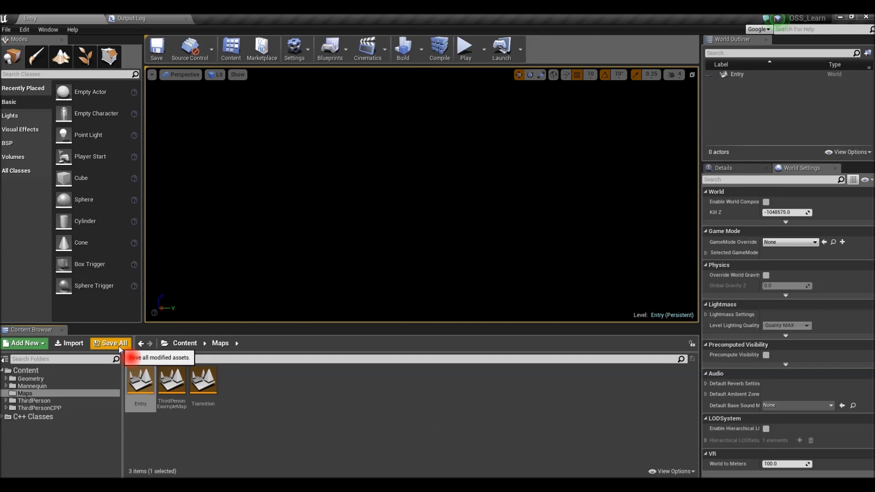
Package the project for Windows (64-bit) into the Build folder.
click(6, 30)
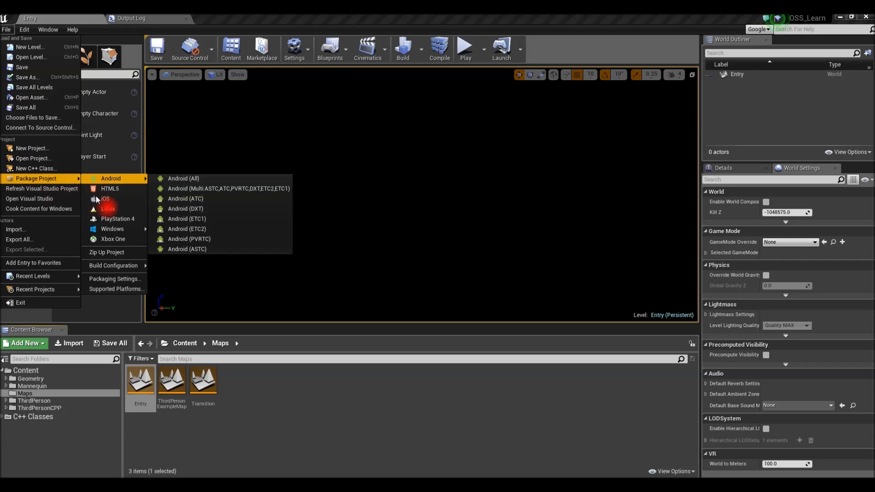
mouse_move(121, 227)
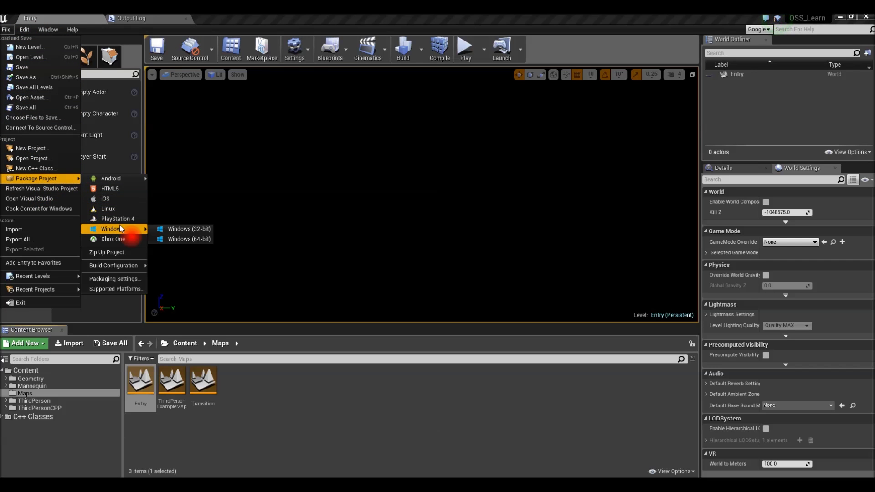
click(193, 238)
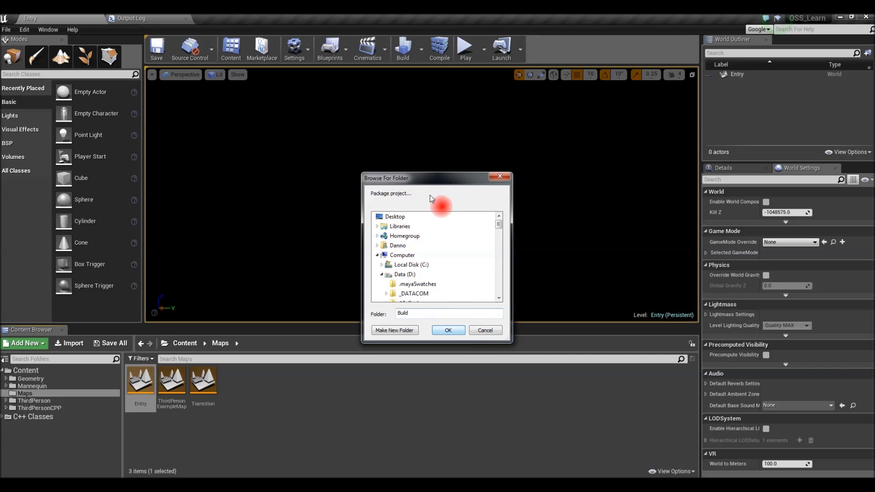
drag(435, 185, 434, 173)
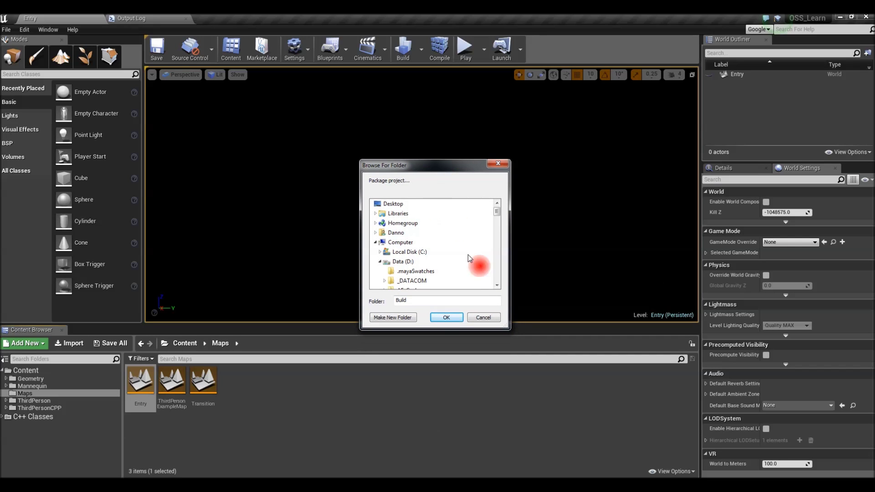
click(452, 317)
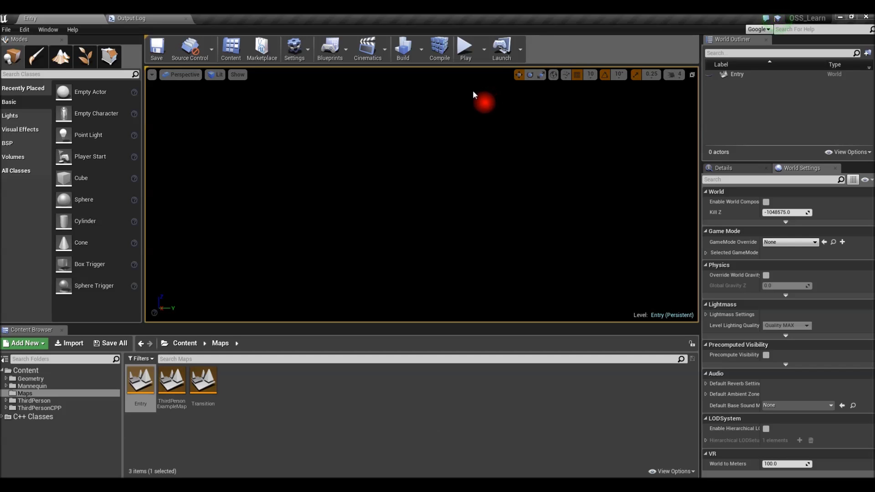
Compile the project's C++ code and close the Unreal Editor.
click(440, 57)
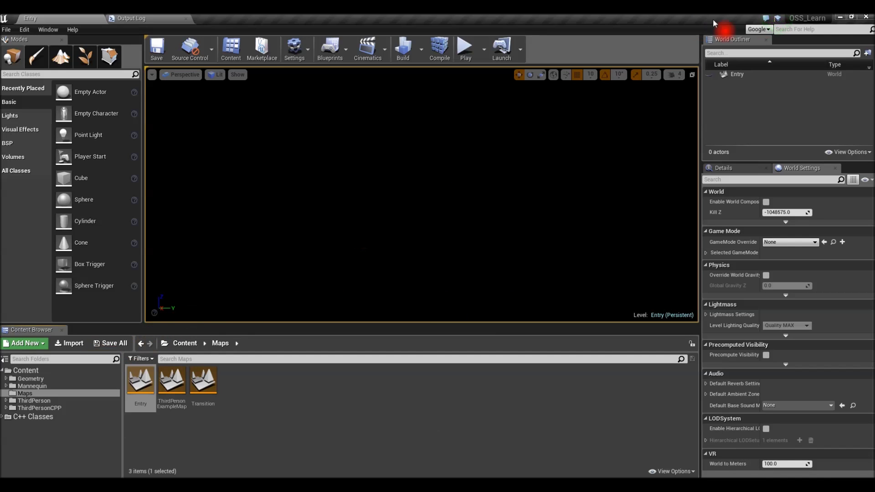
click(866, 18)
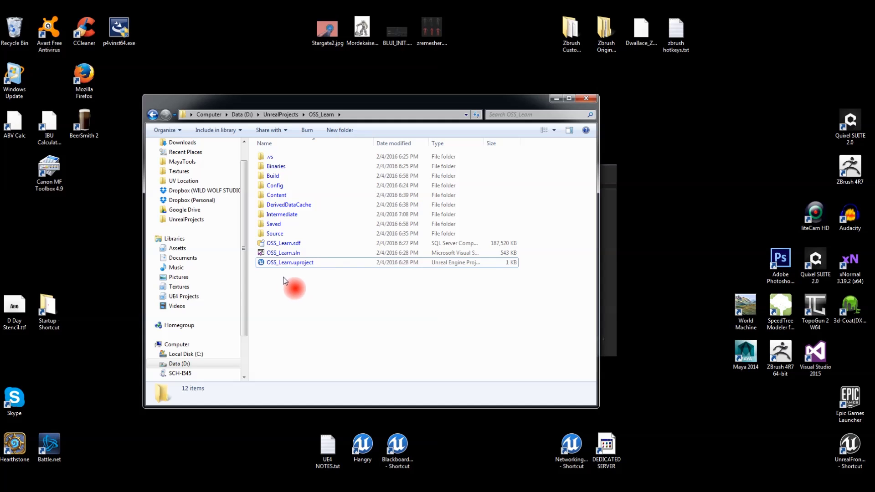
Generate the Visual Studio project files for OSS_Learn.uproject from its project folder and show the generation log.
right_click(301, 264)
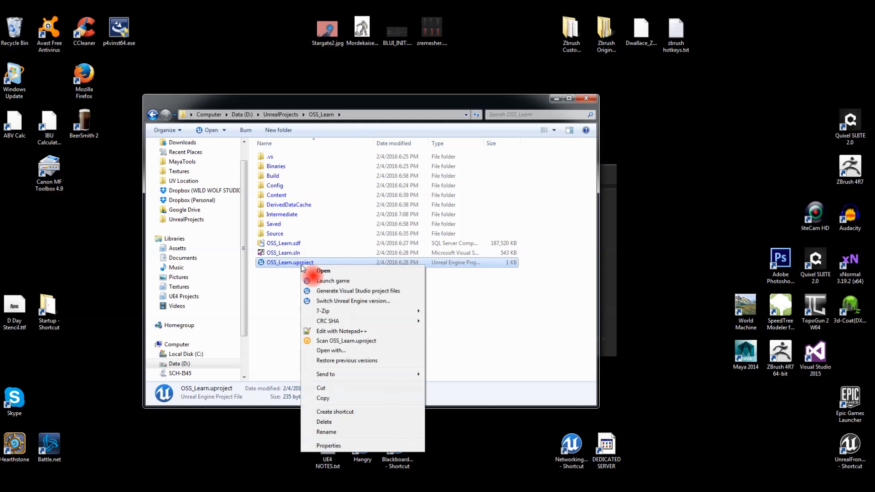
click(340, 292)
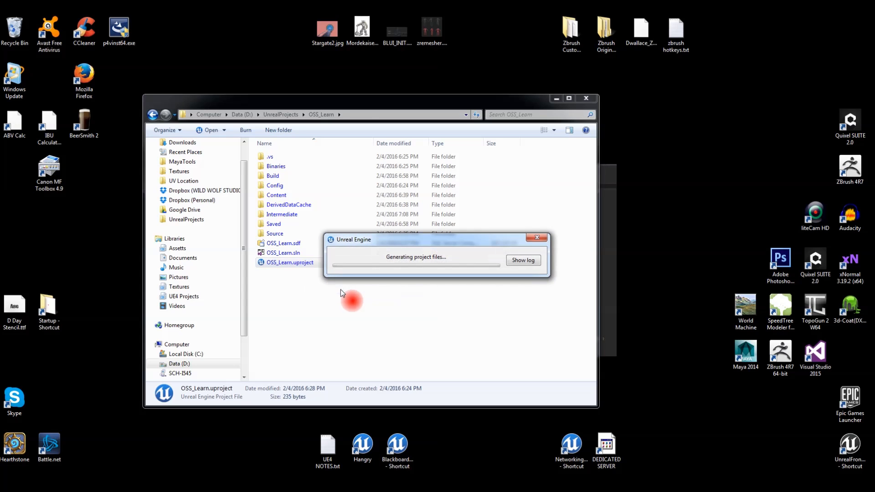
click(518, 264)
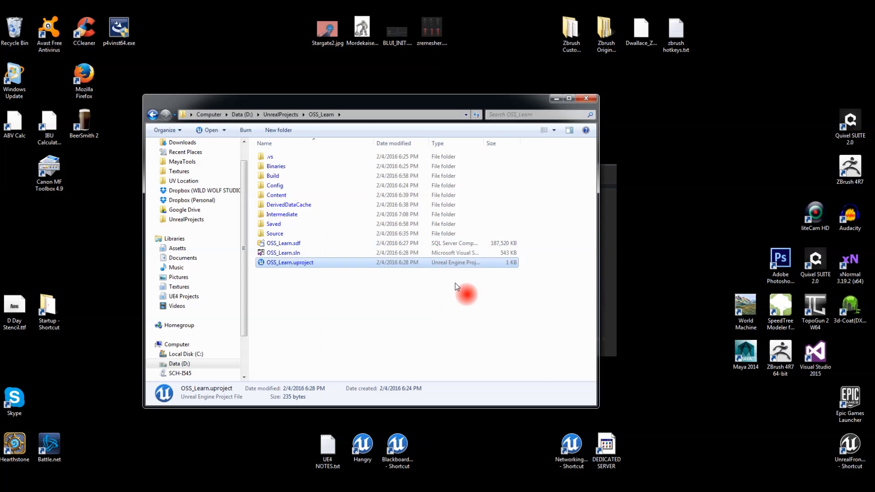
Open OSS_Learn.sln in Visual Studio and start the project with the Local Windows Debugger for Win64.
double_click(315, 252)
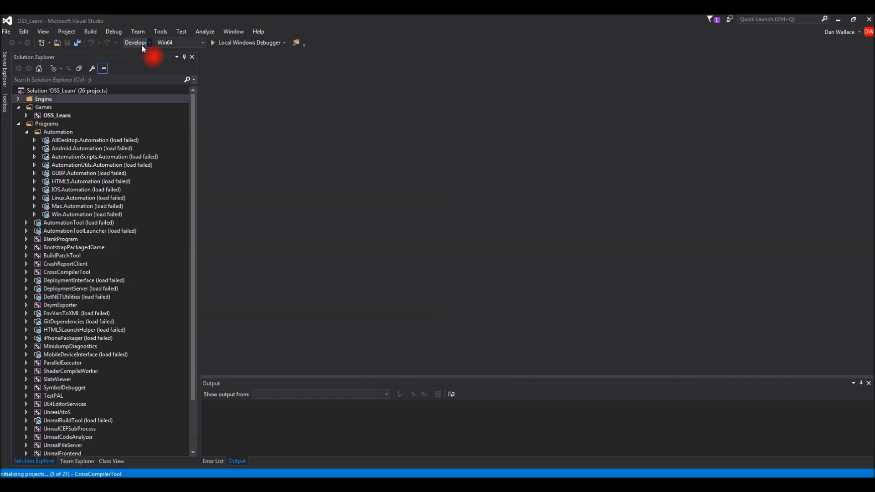
click(212, 44)
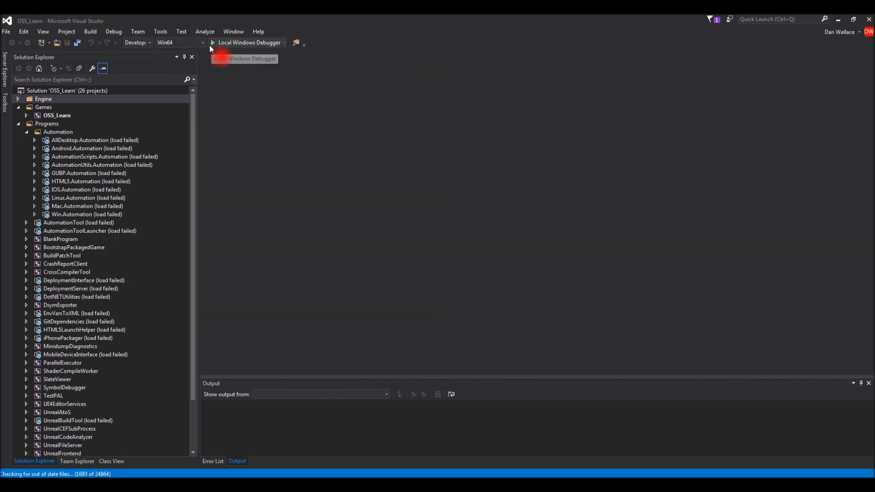
Set the active solution configuration to Development Editor in the Configuration Manager.
click(95, 31)
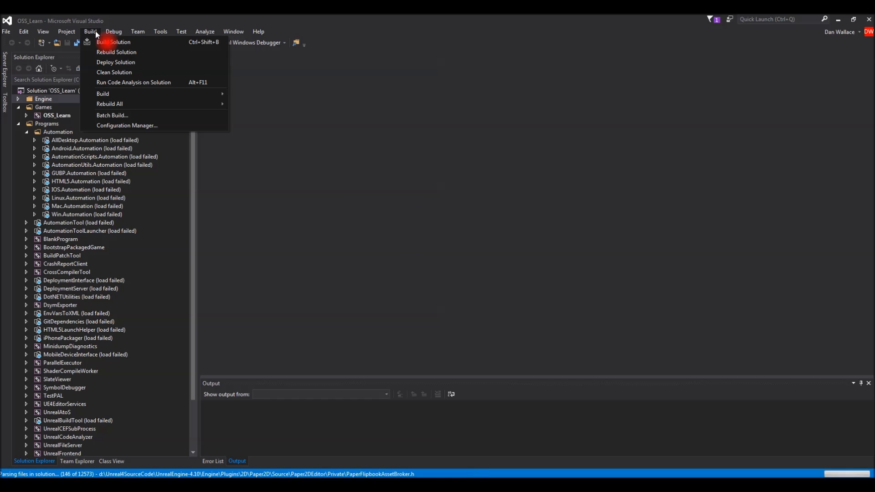
click(145, 123)
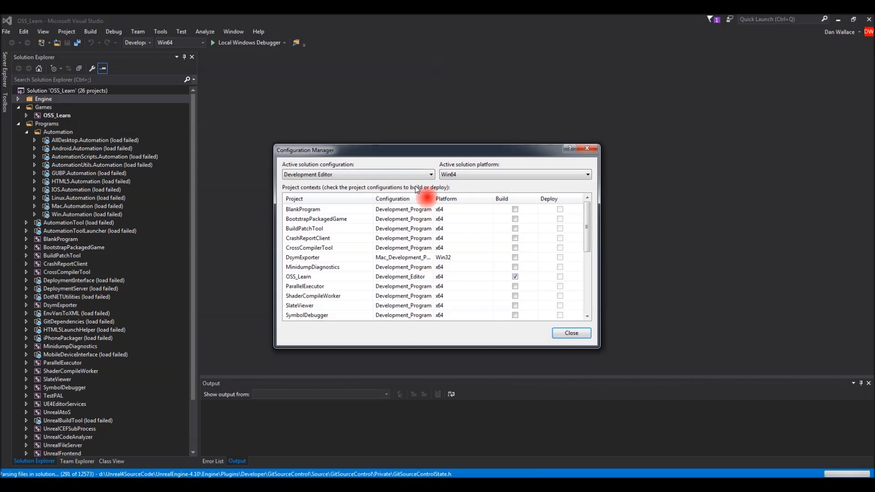
click(397, 177)
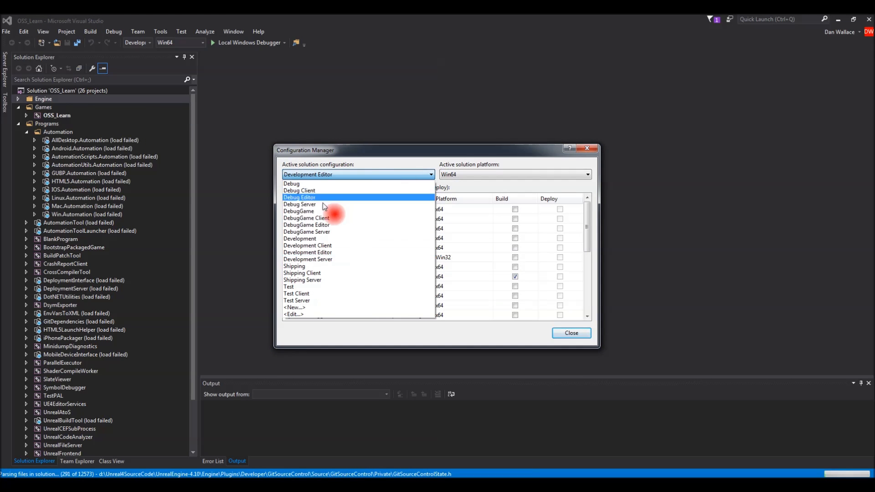
click(326, 256)
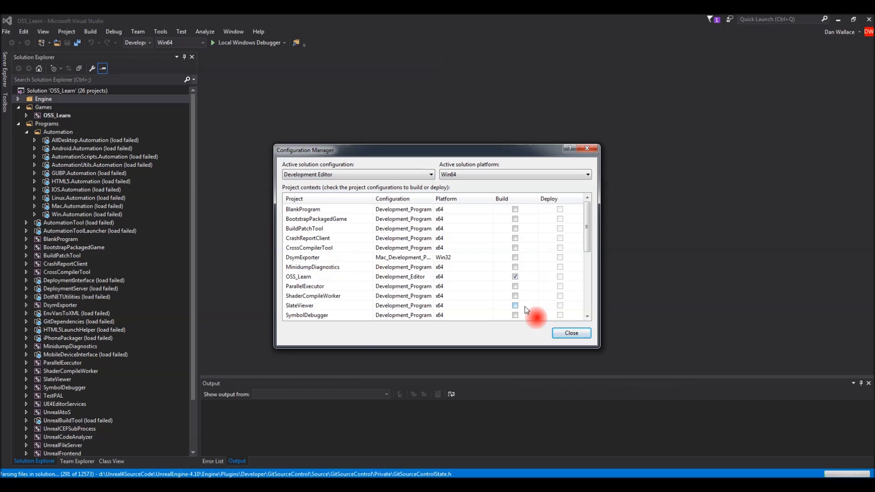
click(562, 336)
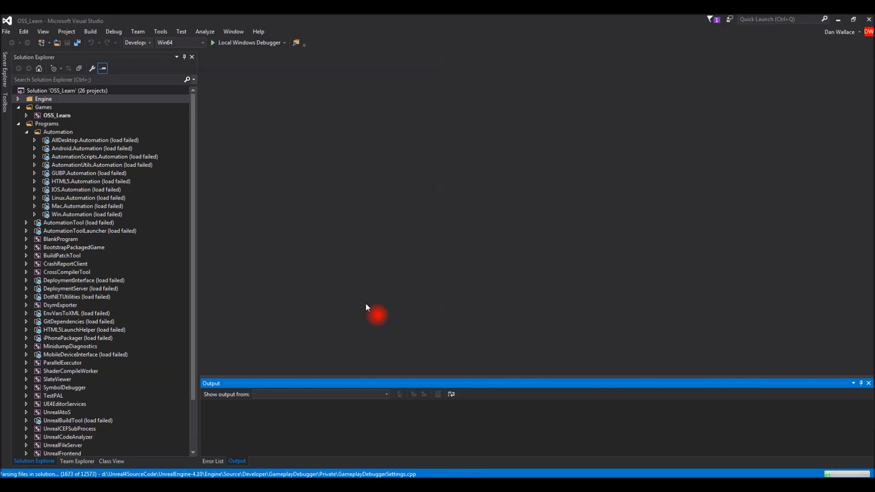
Build the OSS_Learn solution.
click(61, 90)
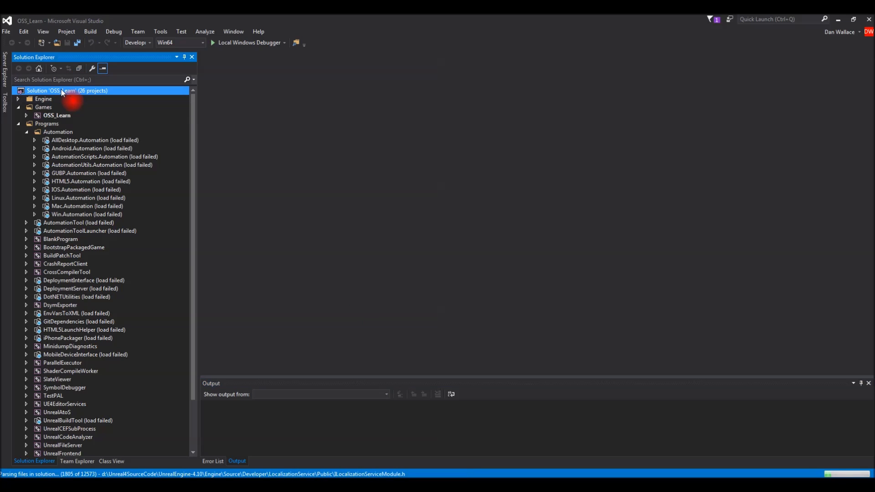
right_click(62, 90)
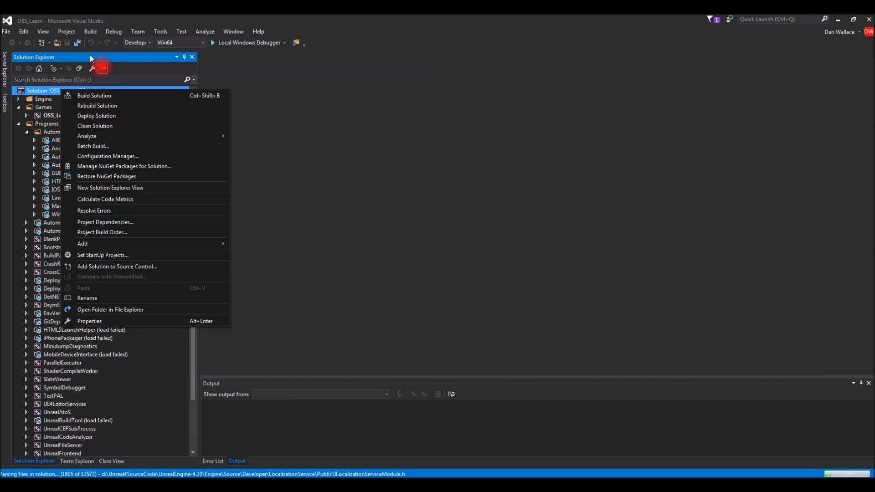
click(91, 31)
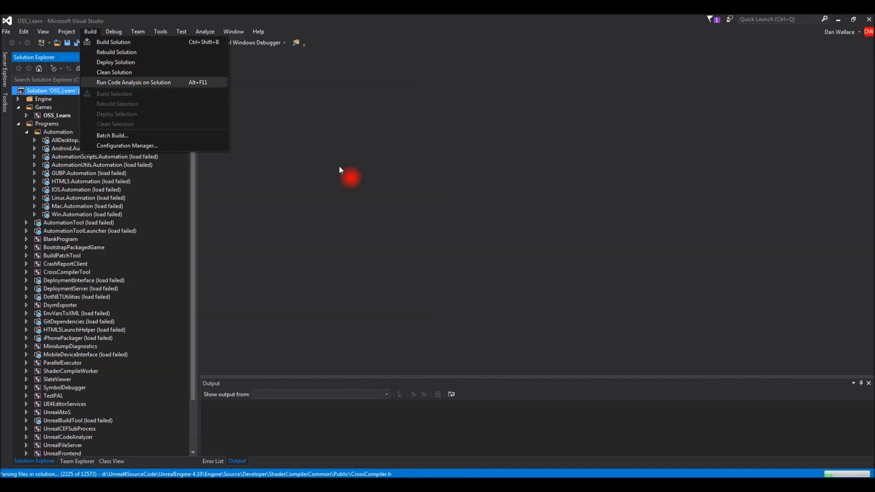
click(451, 343)
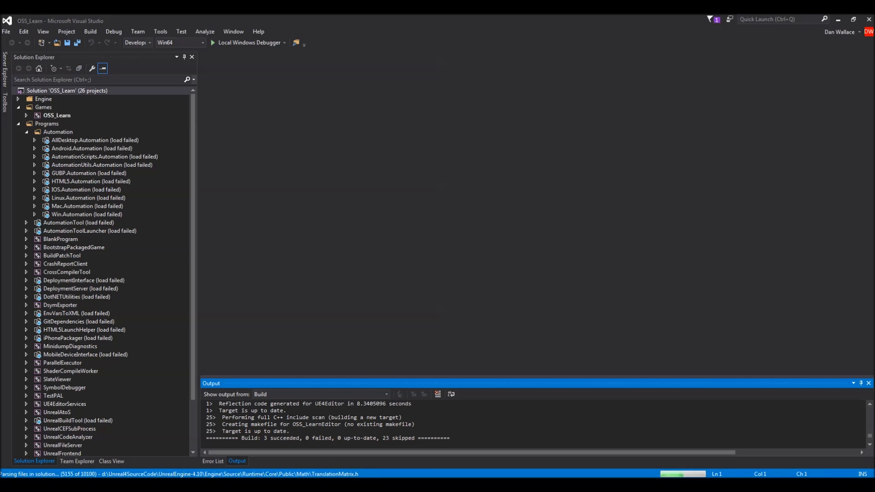
Switch to Windows Explorer and open the Engine\Binaries\Win64 folder inside UnrealEngine-4.10.
mouse_move(246, 486)
click(345, 443)
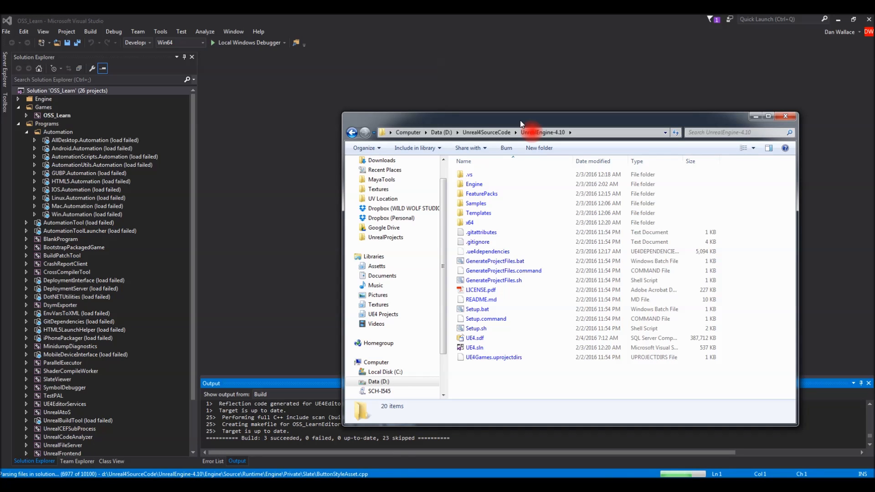
drag(520, 120, 498, 114)
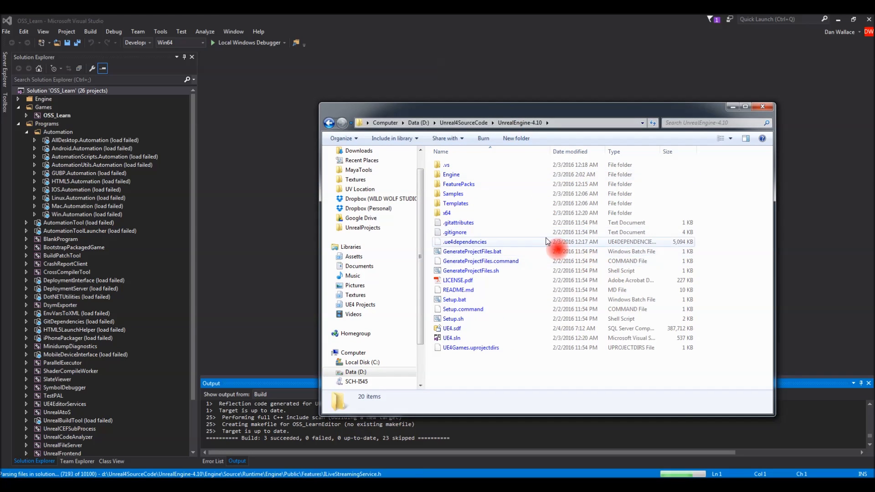
drag(508, 110, 496, 110)
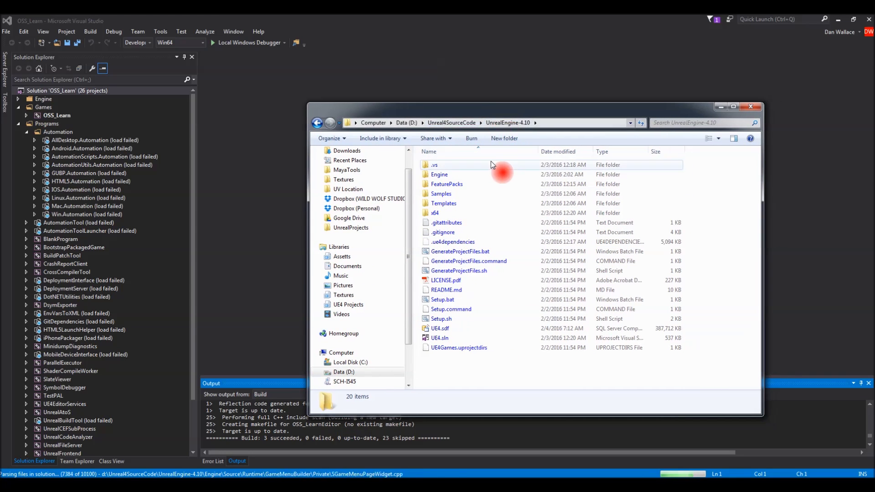
double_click(464, 173)
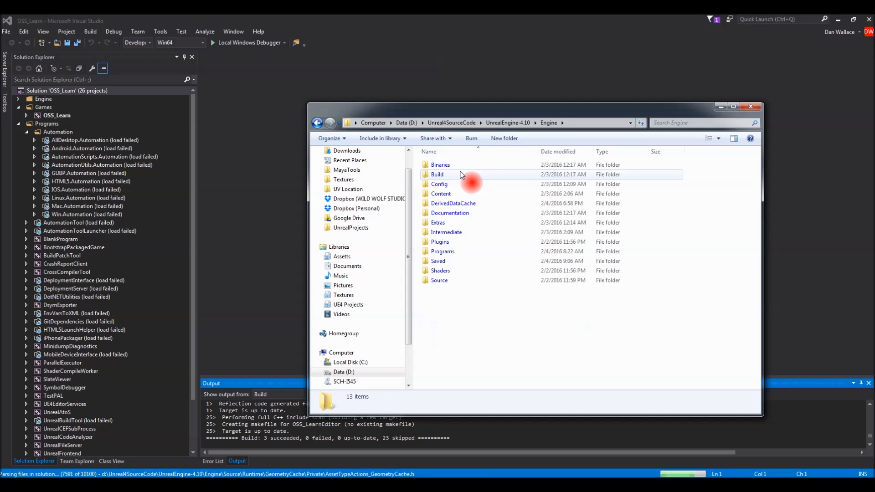
double_click(458, 166)
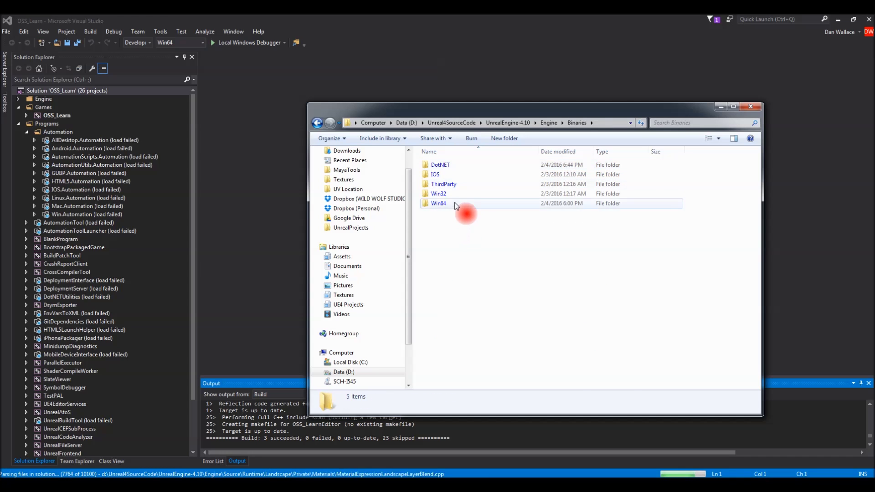
double_click(456, 204)
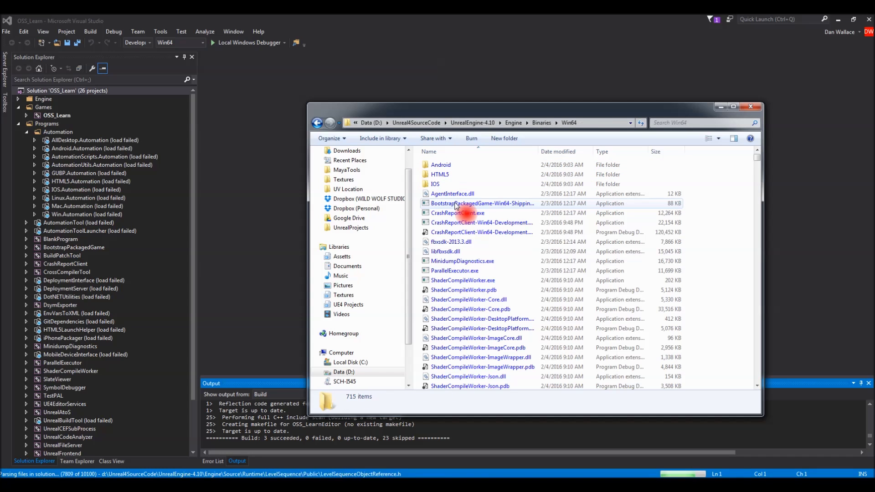
Locate and select UnrealFrontend.exe in the Win64 folder.
click(685, 241)
text(un)
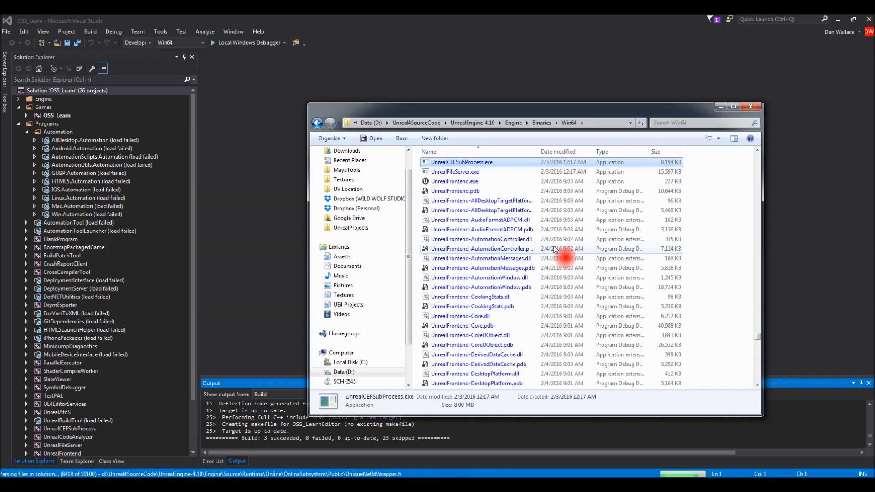
key(Down)
key(Down)
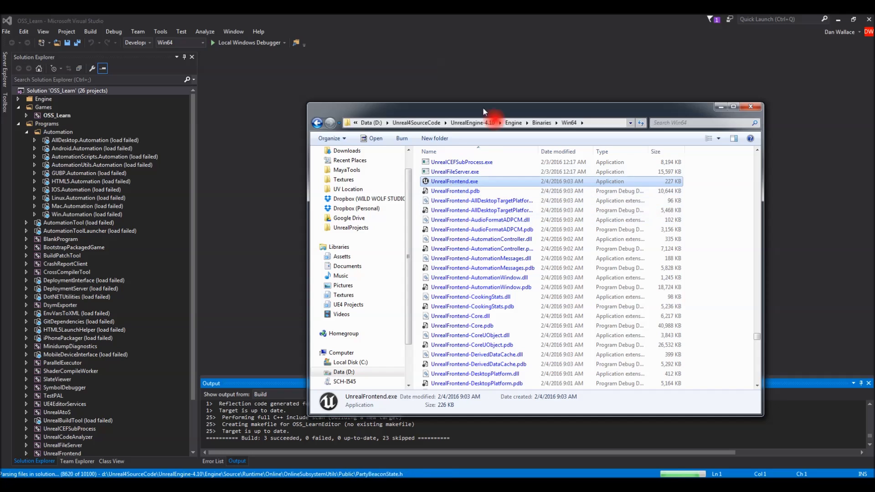
drag(482, 108, 478, 109)
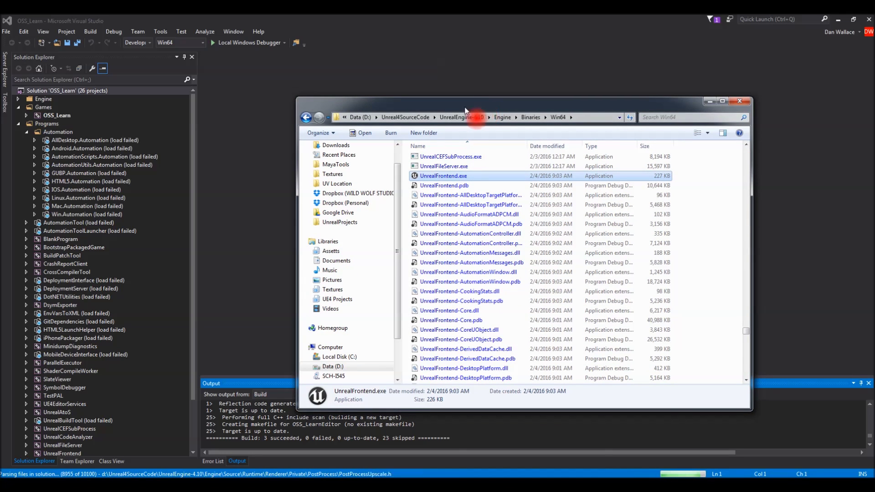
Switch back to Visual Studio, find the UnrealFrontend project in the class listing and show its build commands.
click(262, 199)
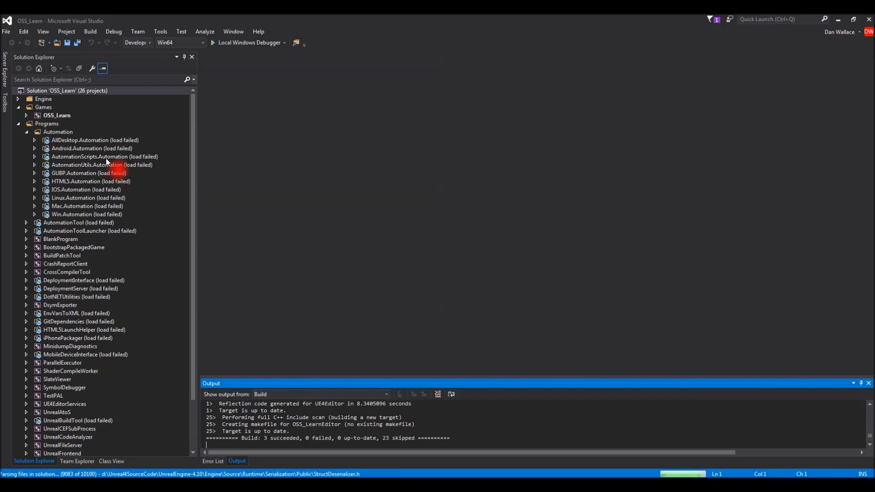
click(111, 461)
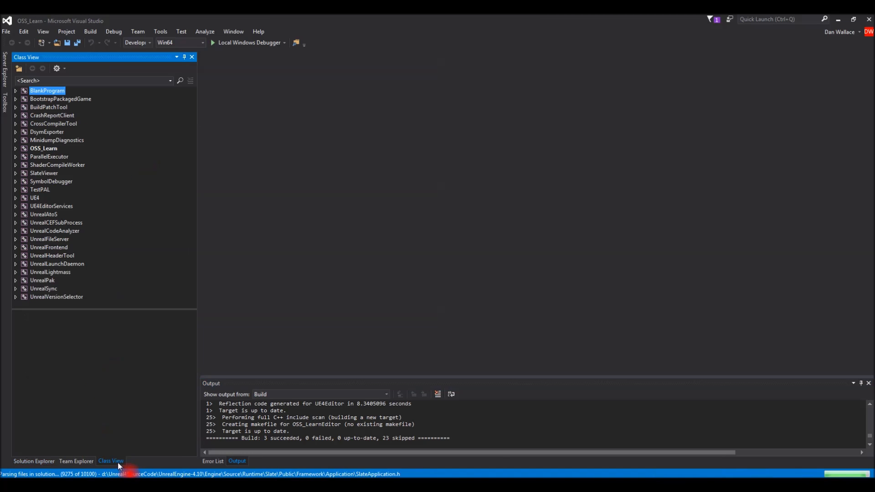
click(58, 249)
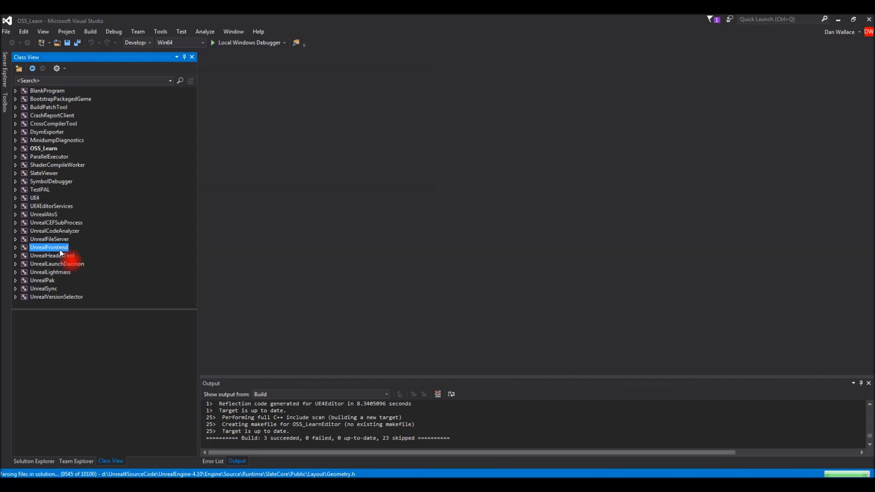
right_click(59, 248)
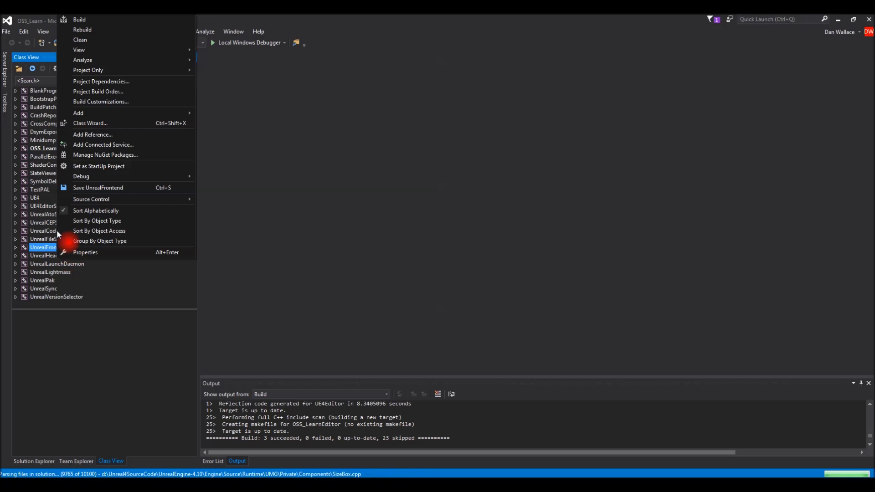
click(83, 22)
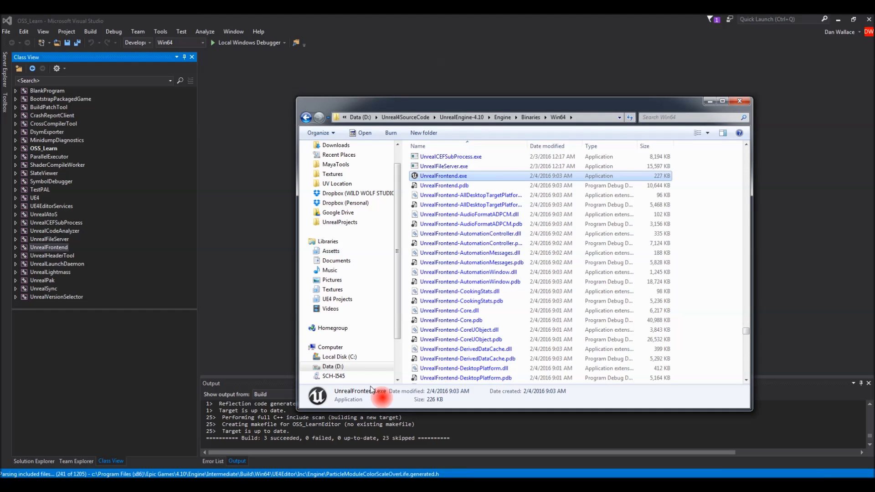
Launch UnrealFrontend.exe from the Win64 folder and open the OSSystem custom launch profile for editing.
click(465, 146)
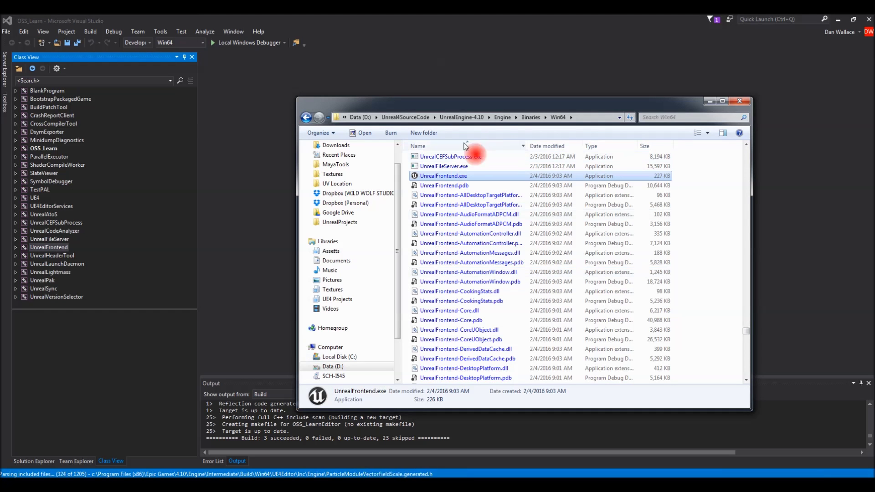
drag(496, 104, 471, 102)
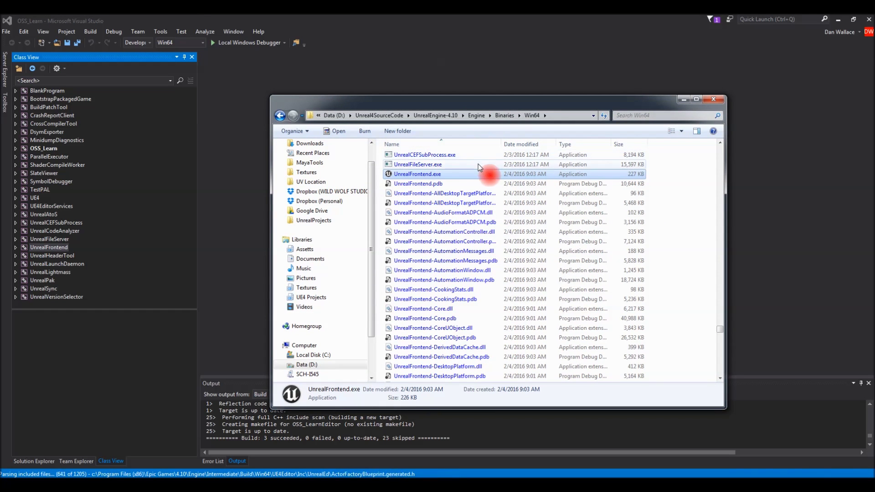
double_click(452, 178)
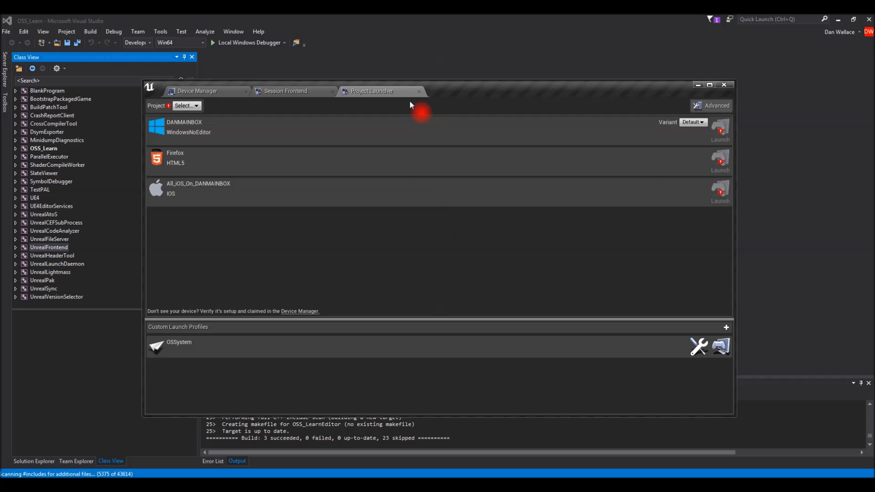
drag(444, 85, 443, 101)
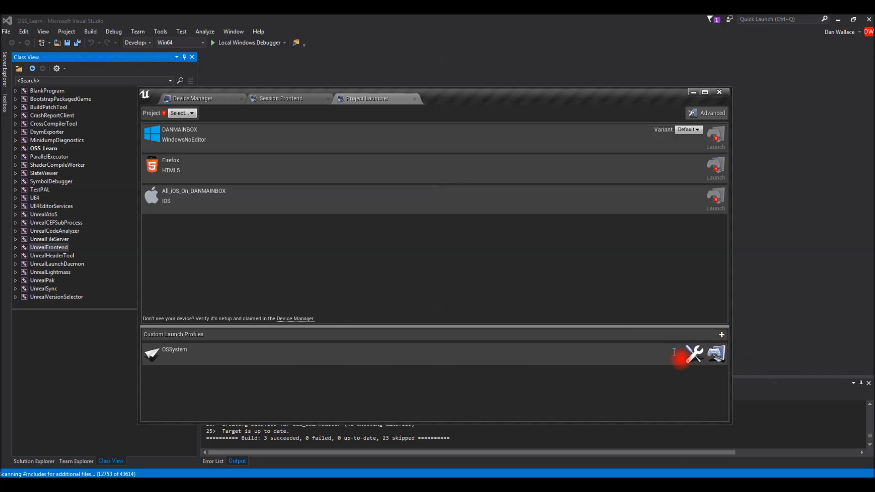
click(694, 355)
drag(564, 128, 573, 56)
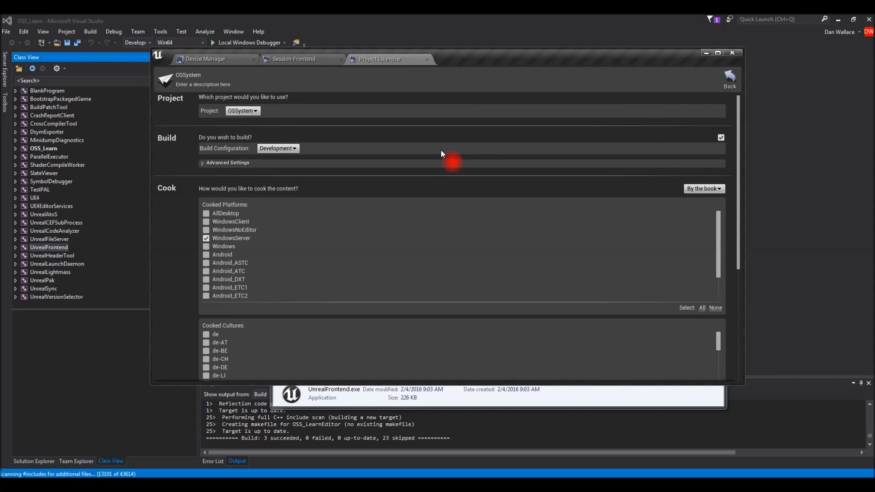
click(244, 113)
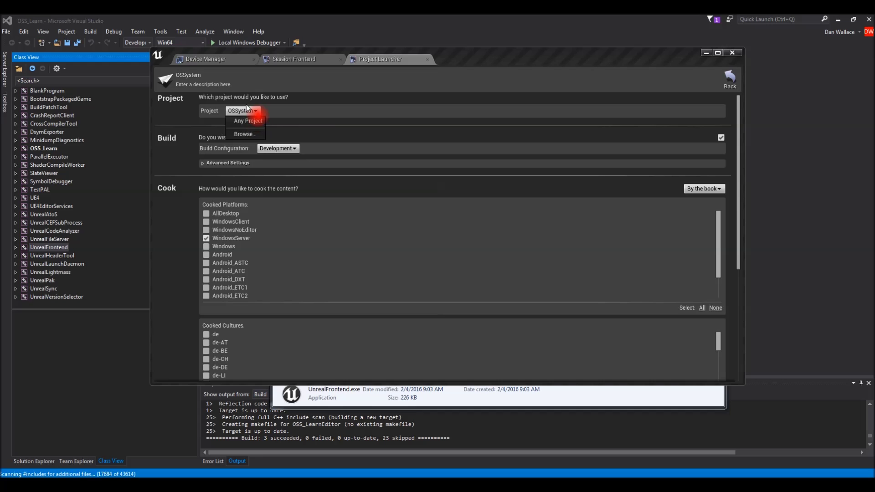
click(245, 134)
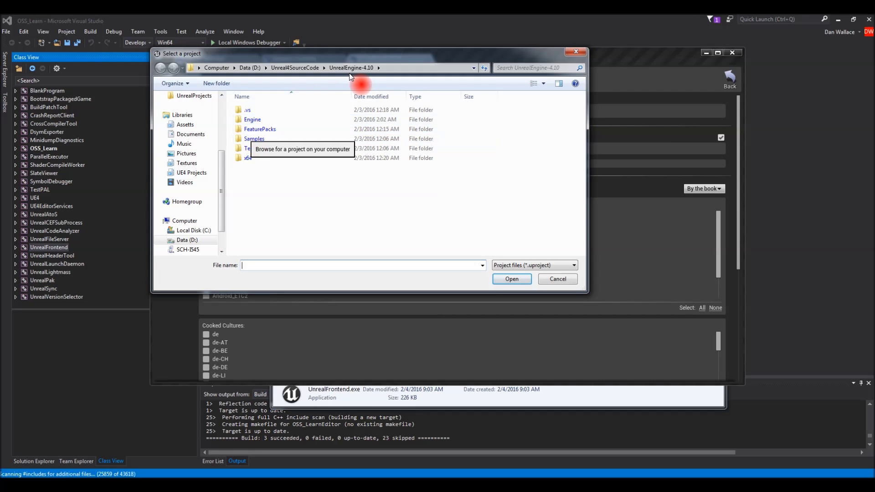
click(574, 54)
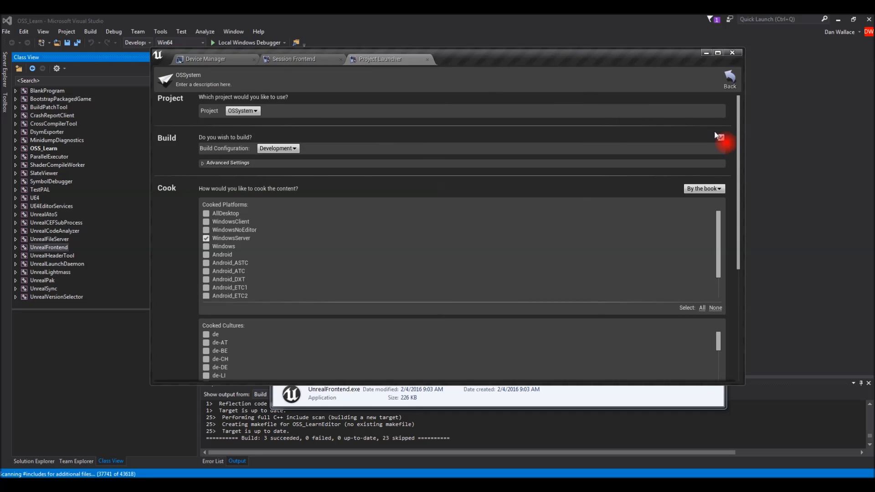
mouse_move(663, 62)
mouse_down()
mouse_move(671, 61)
mouse_move(665, 69)
mouse_up()
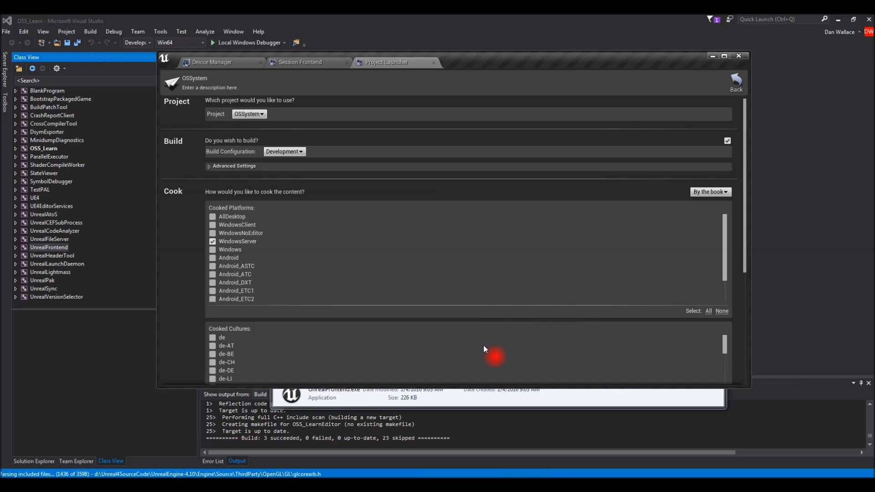
Enable building with the Development configuration and set the profile's content cooking to By the book.
click(728, 141)
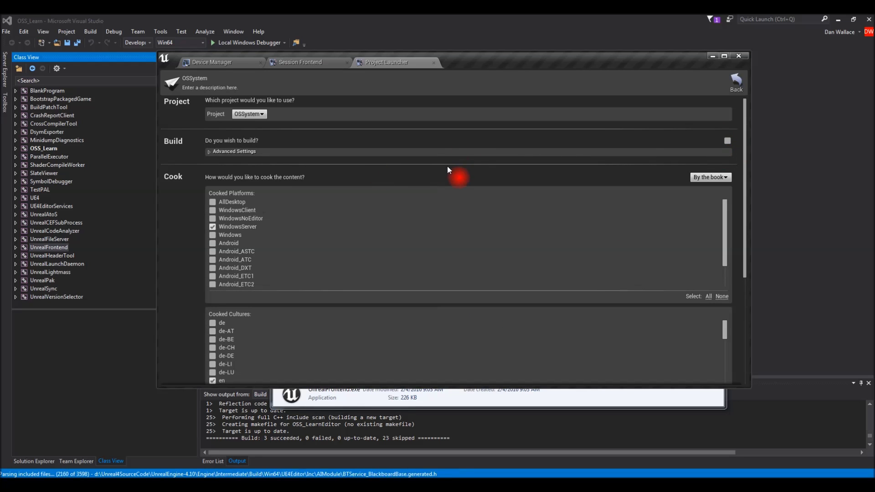
click(727, 141)
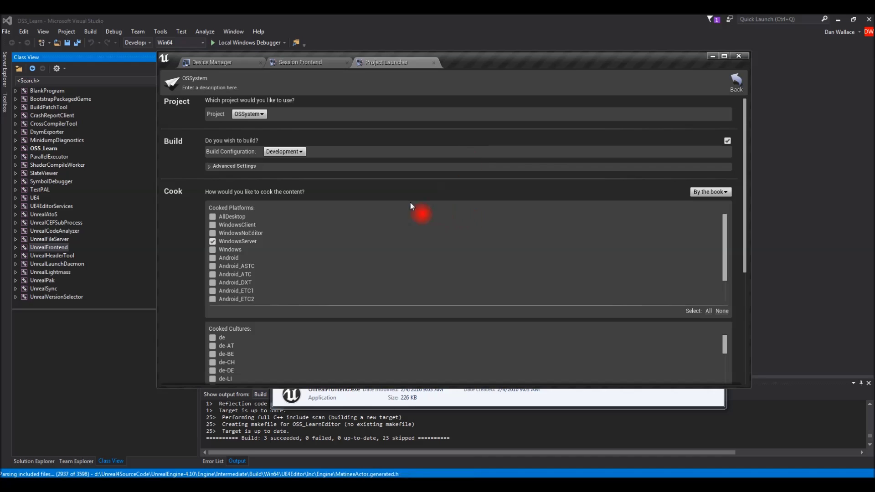
click(296, 153)
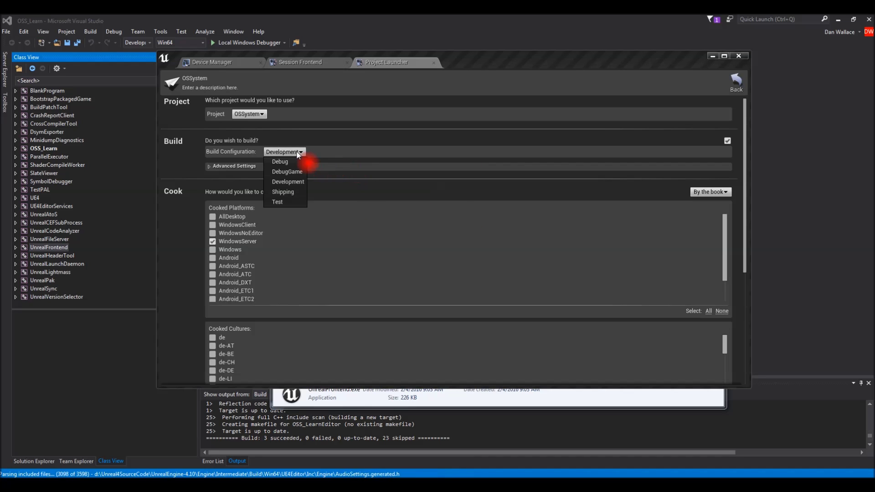
click(294, 182)
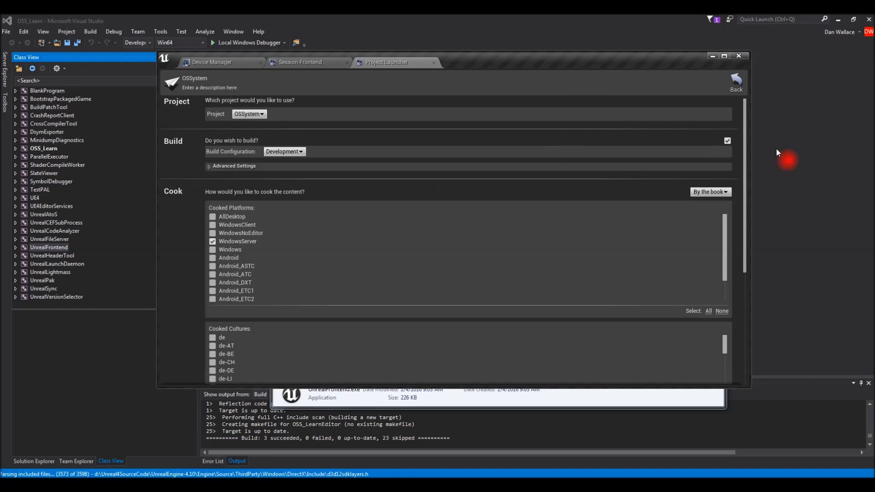
click(729, 192)
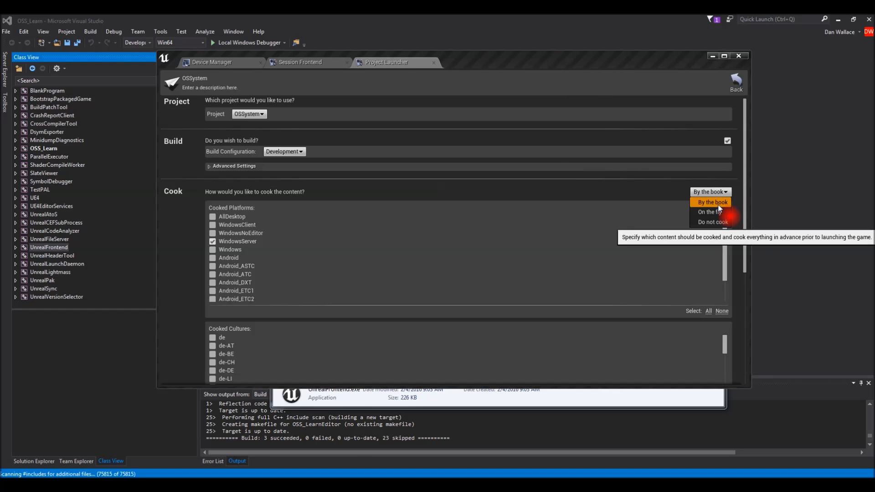
click(719, 205)
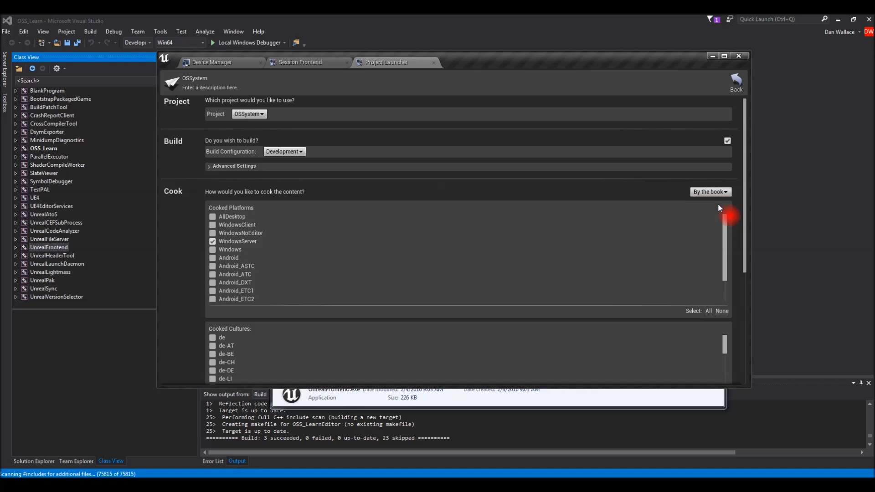
Review the profile's cooked platforms, cooked cultures and cooked maps settings.
click(212, 242)
scroll(213, 243, down, 3)
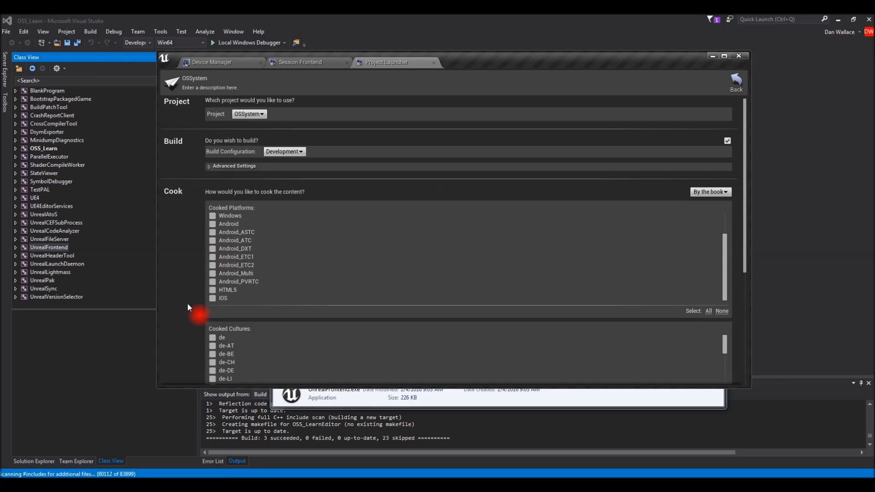
scroll(188, 302, down, 5)
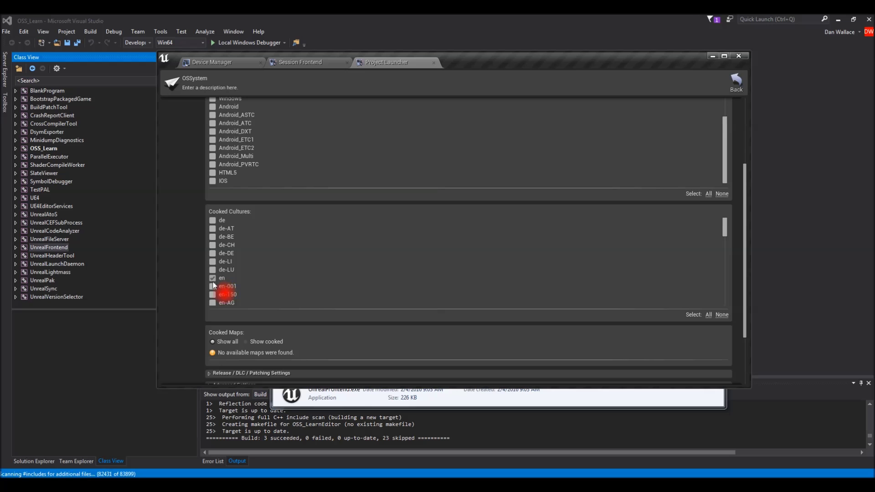
scroll(182, 280, down, 3)
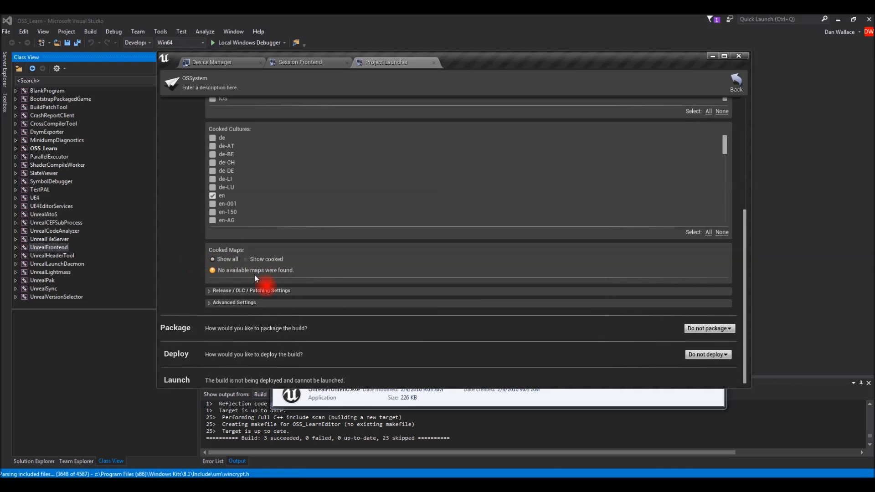
scroll(181, 255, up, 3)
scroll(182, 228, up, 4)
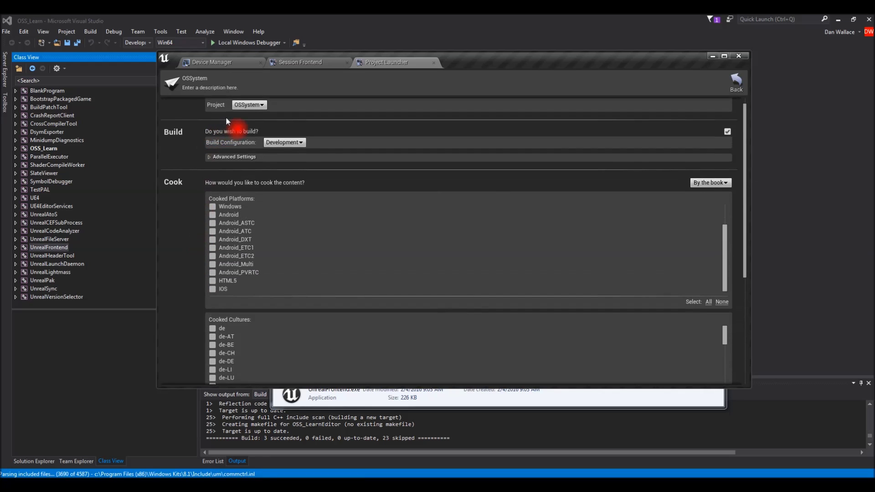
Set the launch profile's project to OSS_Learn.uproject, found in the UnrealProjects\OSS_Learn folder on drive D.
click(248, 114)
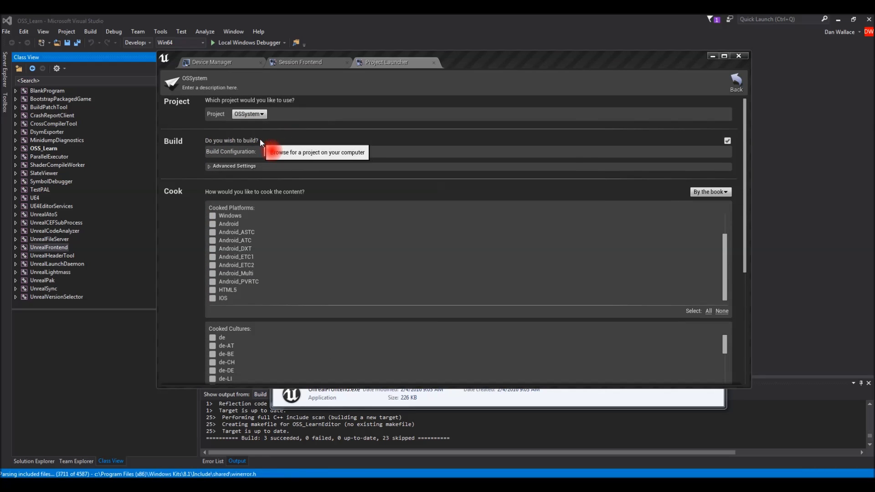
click(253, 137)
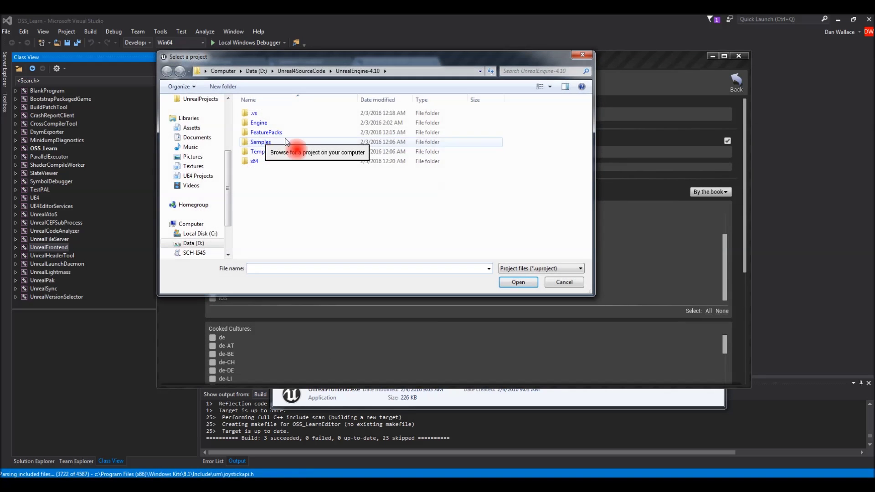
click(257, 71)
click(295, 226)
scroll(310, 237, down, 1)
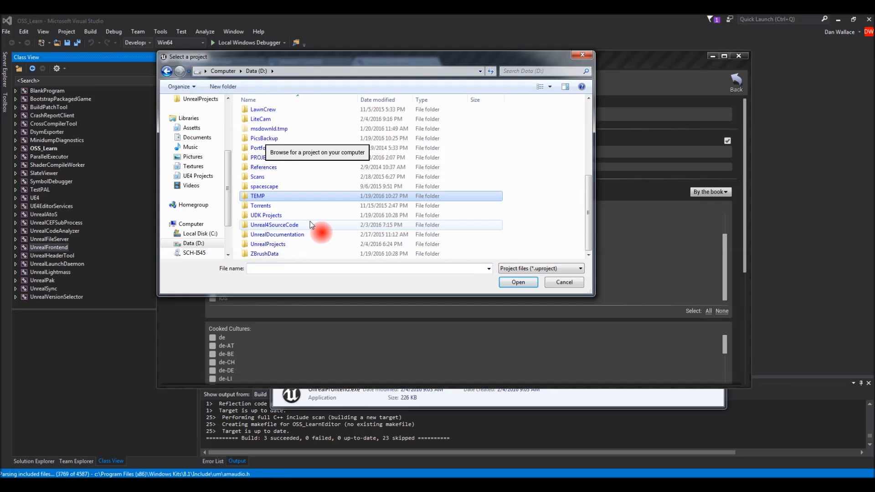
double_click(294, 245)
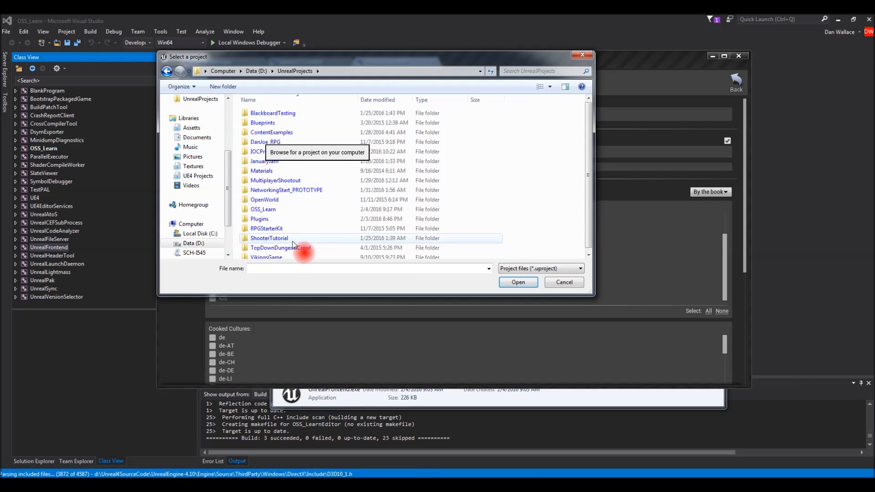
click(294, 210)
double_click(294, 211)
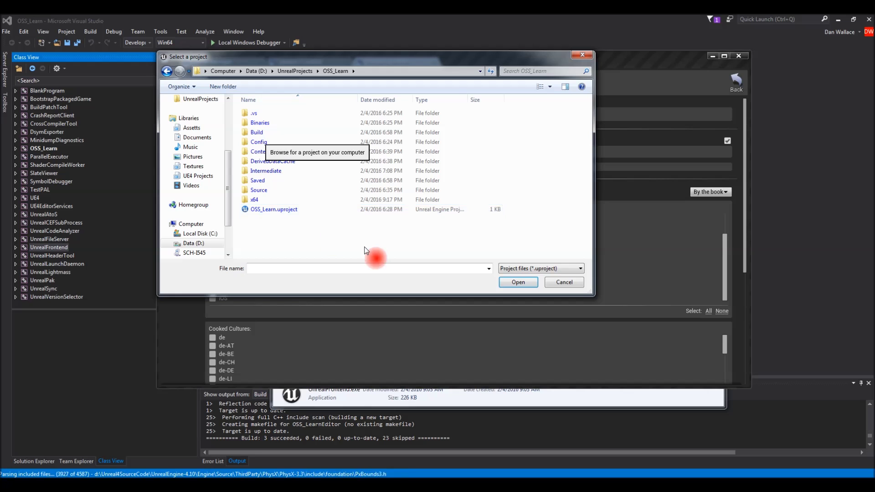
double_click(302, 212)
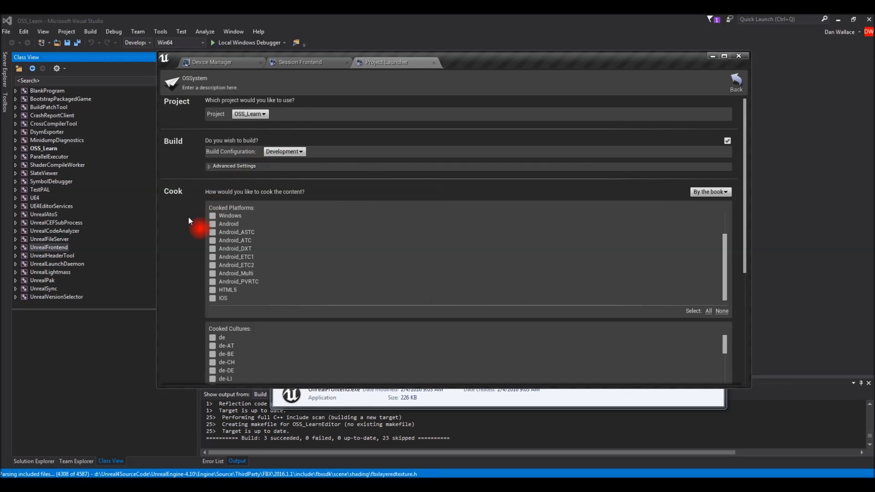
Include the Entry, ThirdPersonExampleMap and Transition maps in the profile's cooked maps.
scroll(190, 215, down, 3)
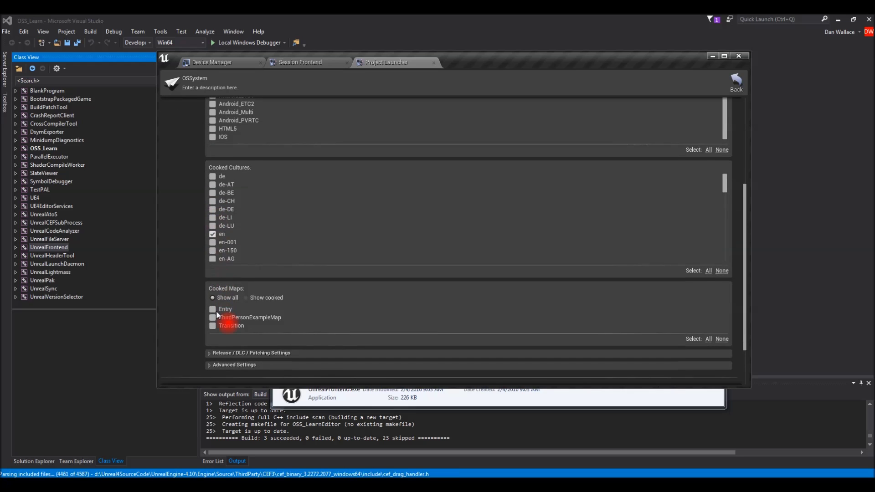
click(213, 309)
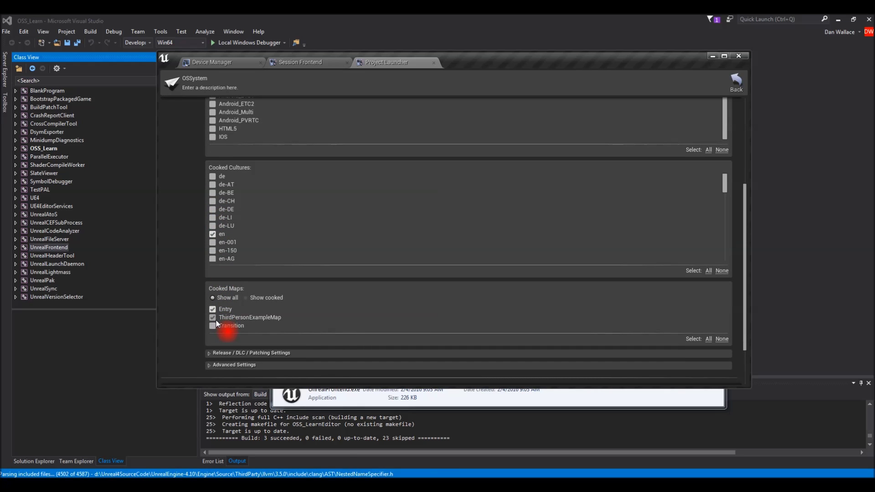
click(213, 318)
click(213, 326)
scroll(200, 291, down, 1)
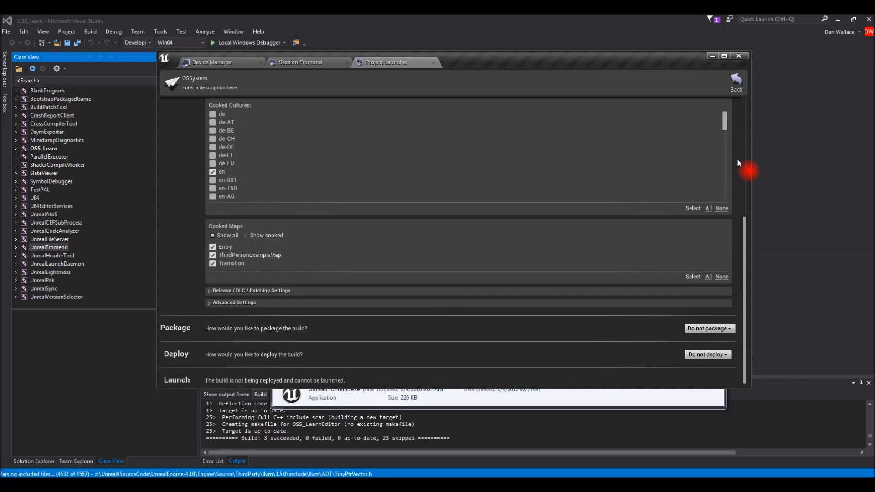
Return to the profile list, run the OSSystem launch profile and dismiss its report once all tasks are finished.
drag(745, 227, 742, 130)
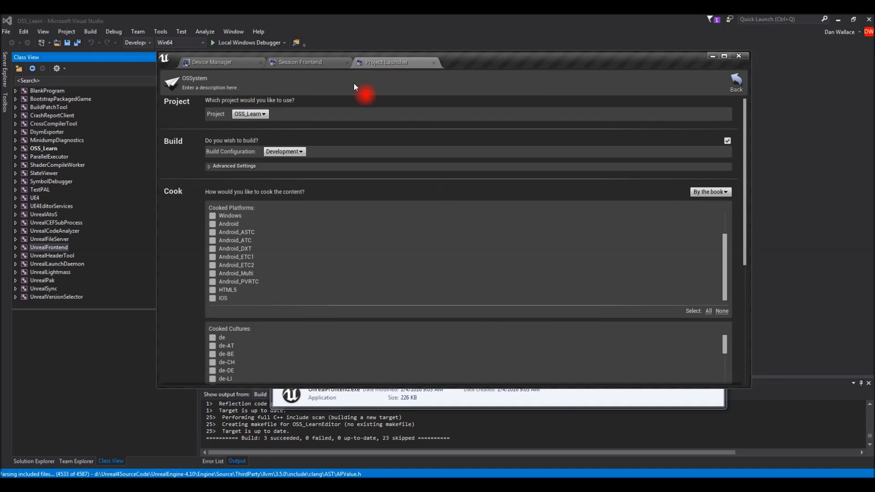
double_click(214, 78)
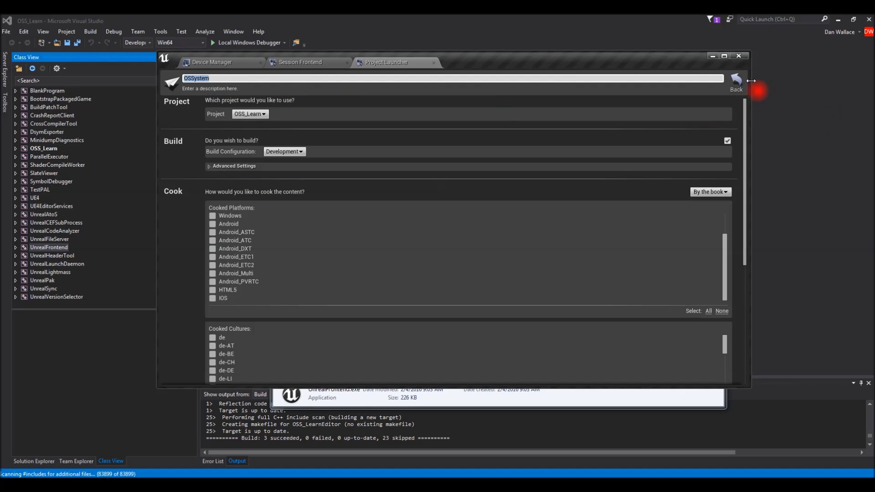
click(738, 81)
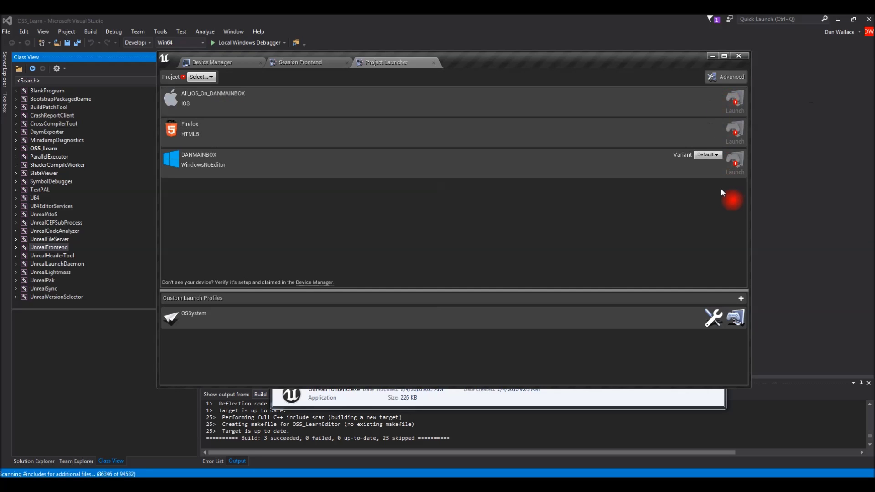
click(733, 321)
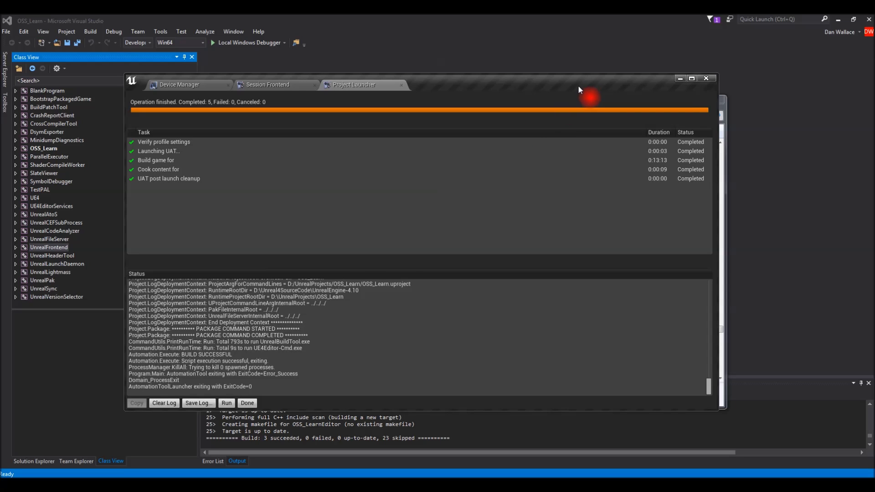
drag(578, 86, 581, 90)
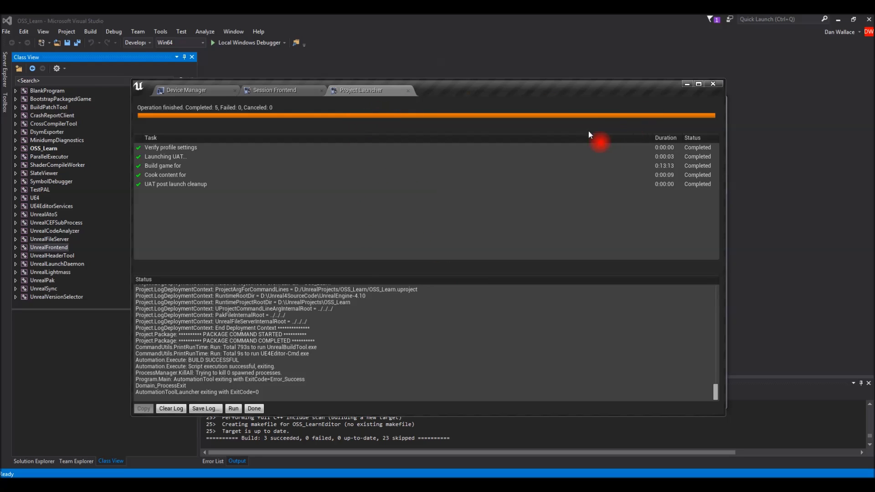
click(255, 409)
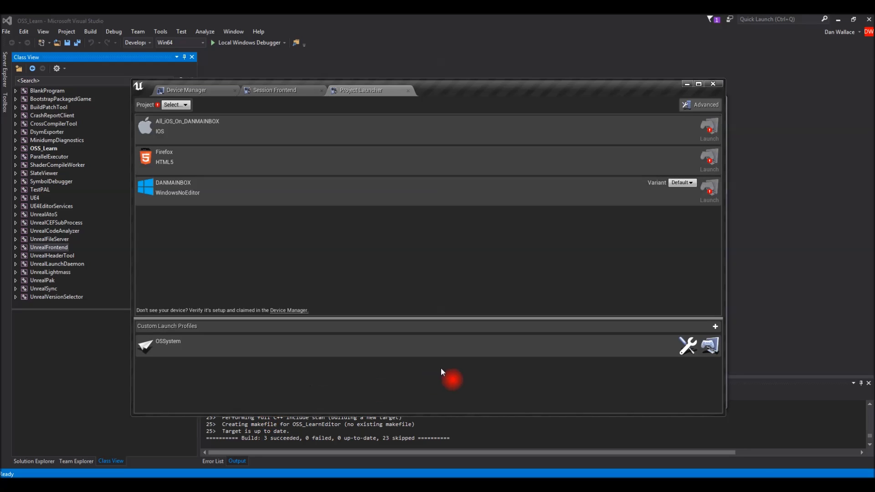
Reopen the OSSystem profile to check its settings, then close Unreal Frontend and return to Visual Studio.
click(683, 348)
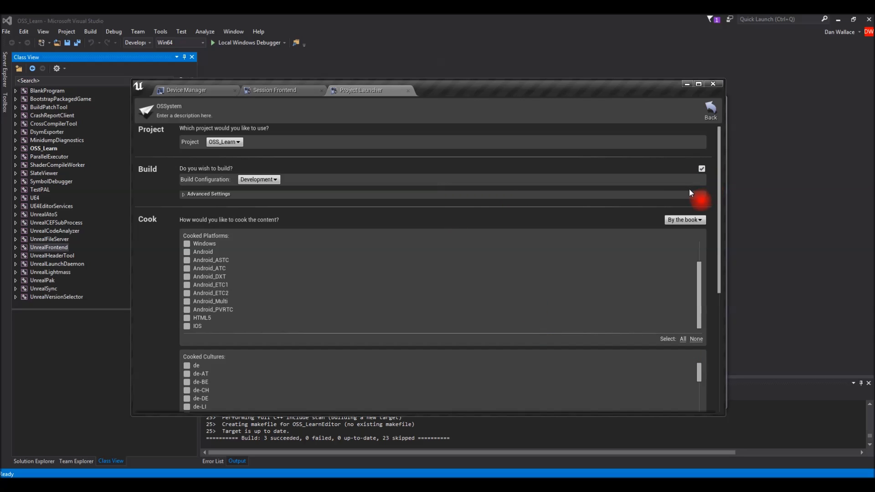
click(709, 113)
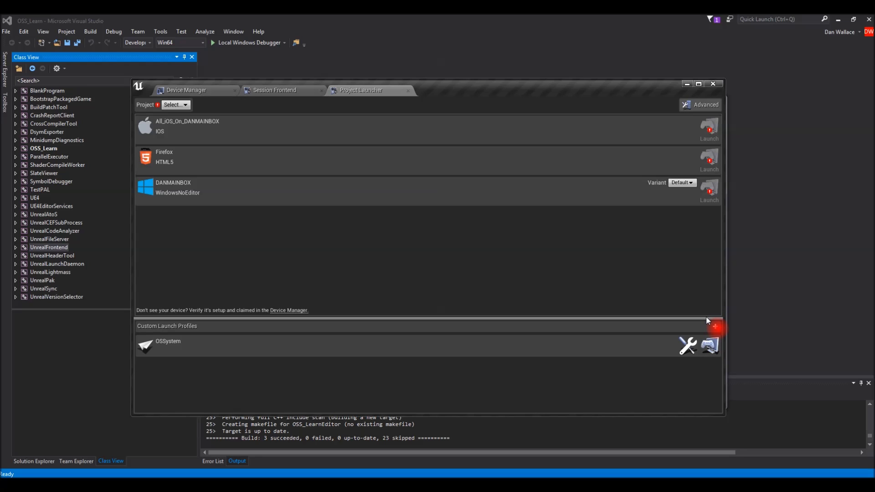
click(718, 84)
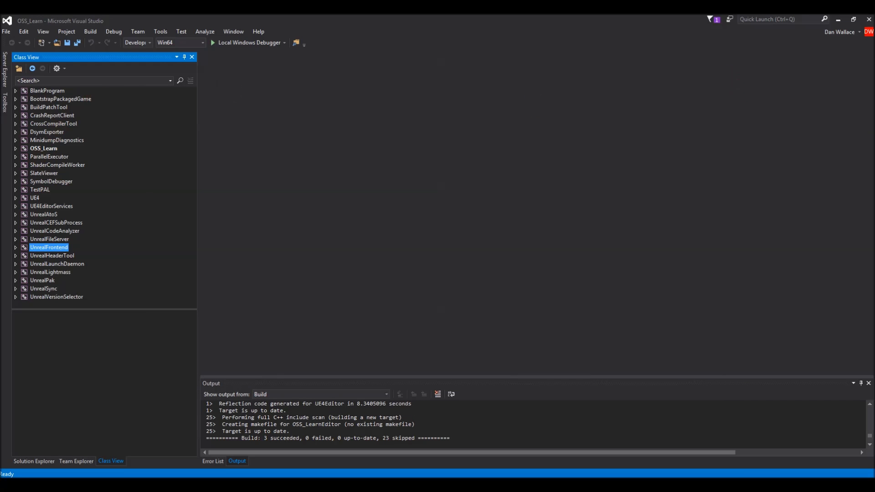
Show the OSS_Learn solution's project tree and set the active solution configuration to Development Server.
click(20, 461)
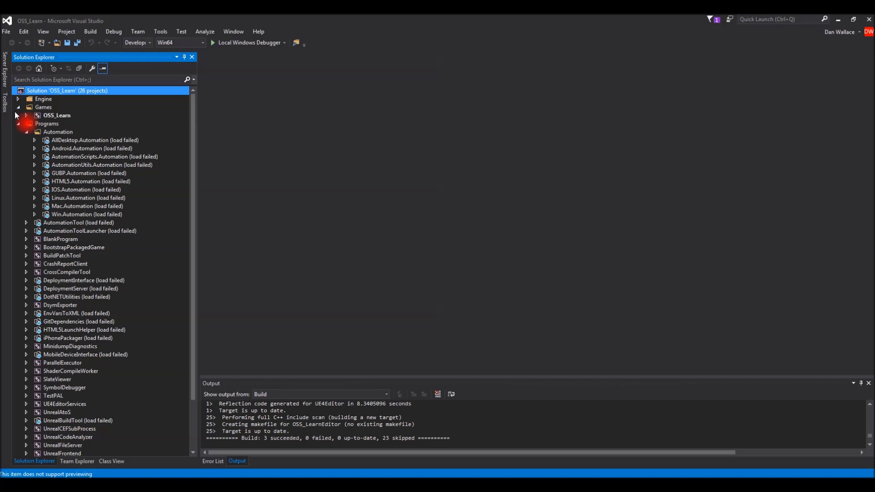
click(140, 44)
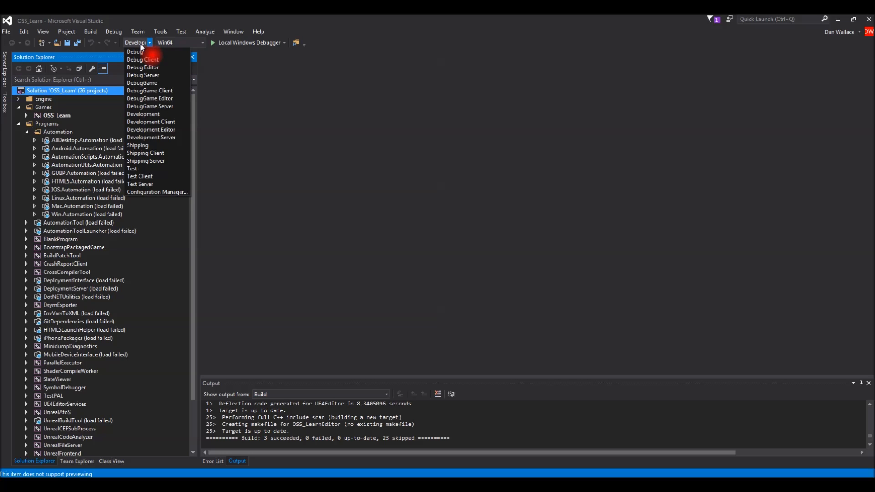
click(156, 132)
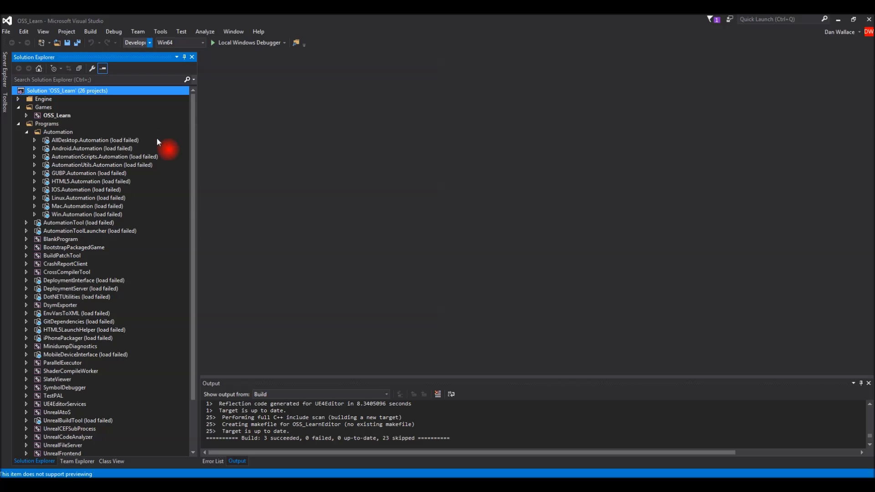
Check in the Configuration Manager which projects are set to build for Development Server on Win64.
click(91, 31)
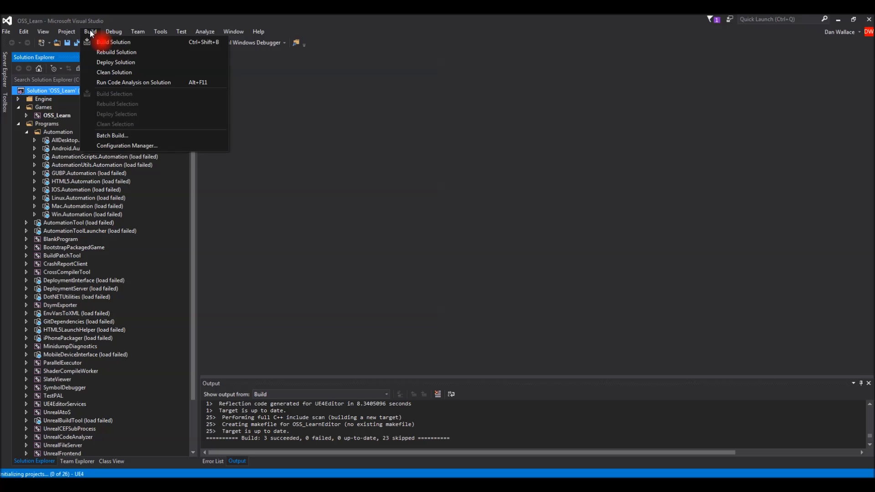
click(107, 144)
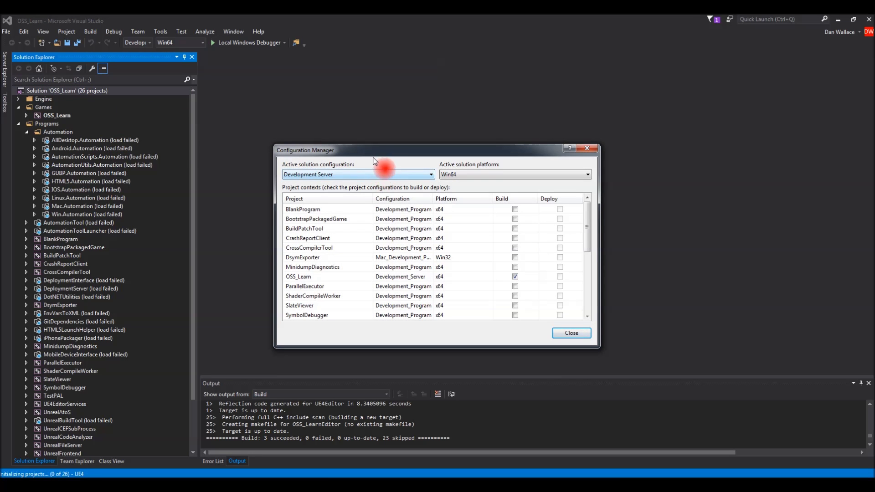
drag(378, 152, 382, 143)
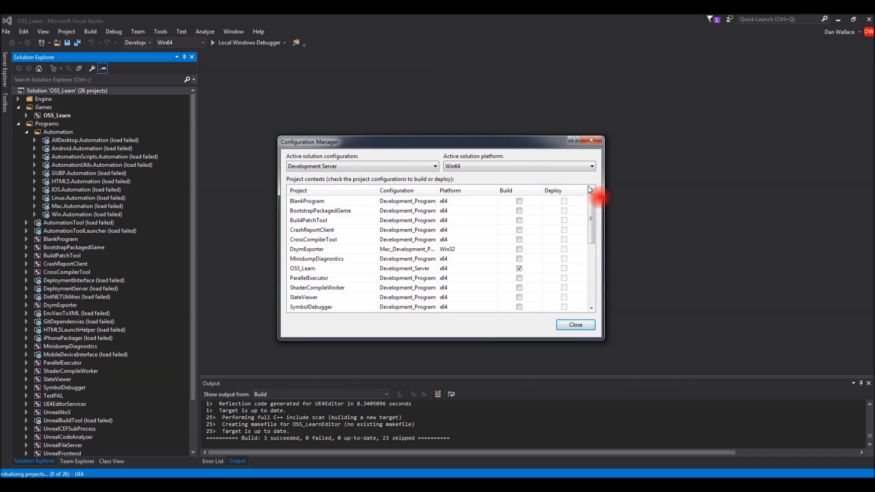
click(587, 324)
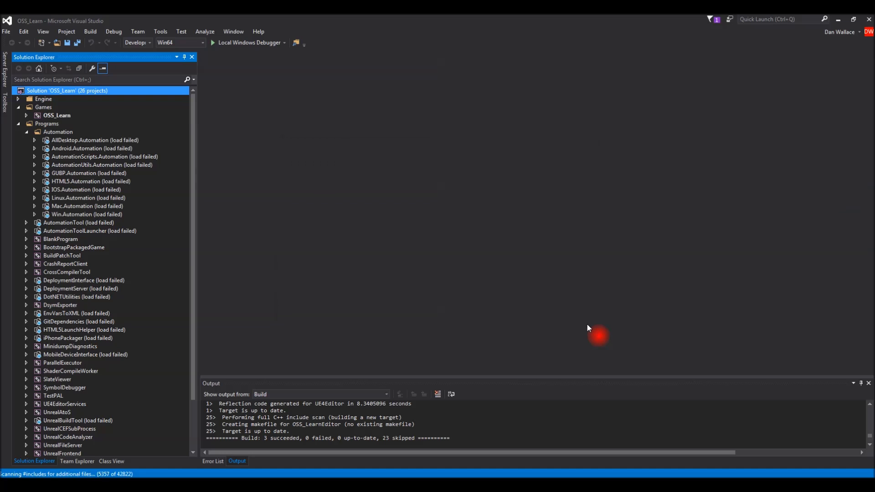
Build the OSS_Learn solution, then find OSS_LearnServer.exe in the project's Binaries\Win64 folder.
key(ctrl+shift+b)
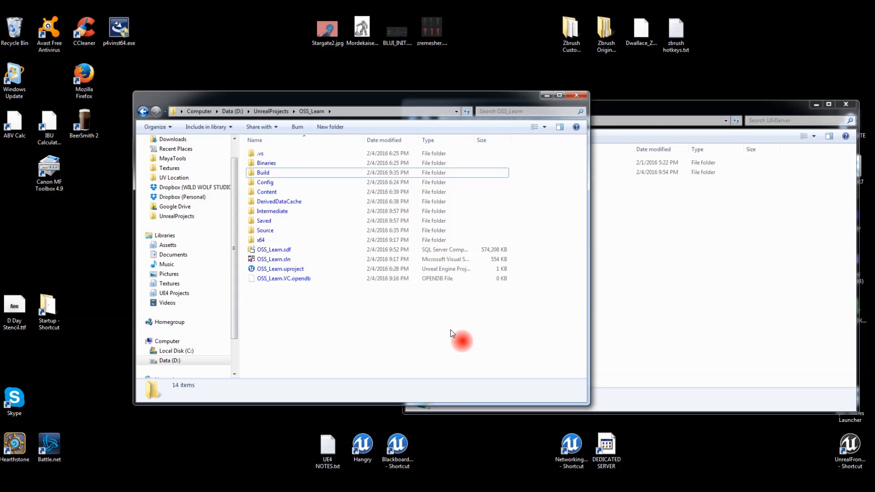
drag(428, 97, 427, 93)
click(263, 163)
double_click(262, 161)
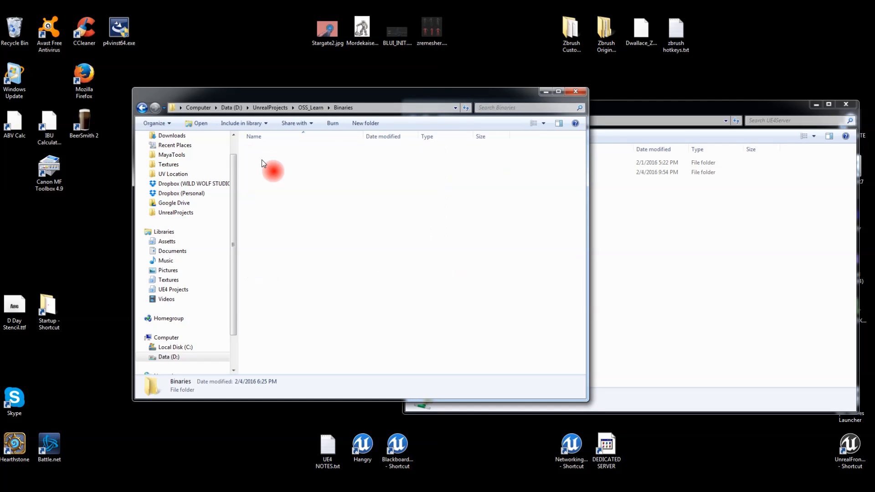
double_click(268, 149)
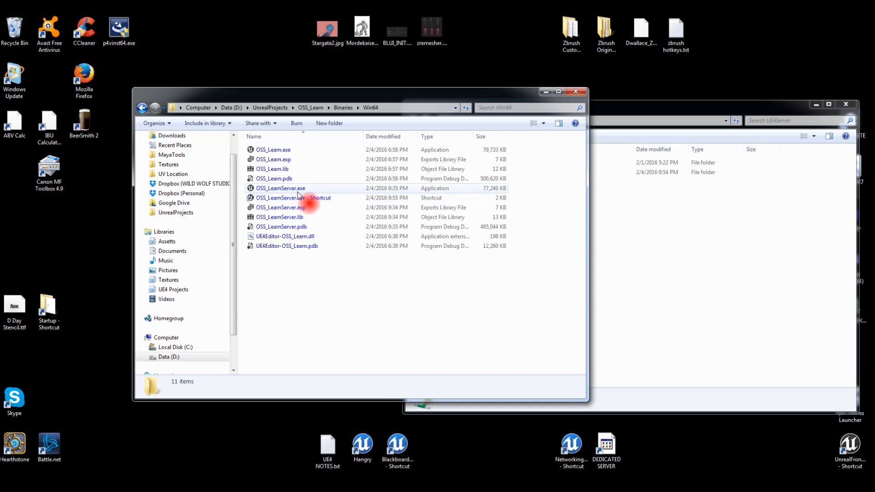
click(291, 188)
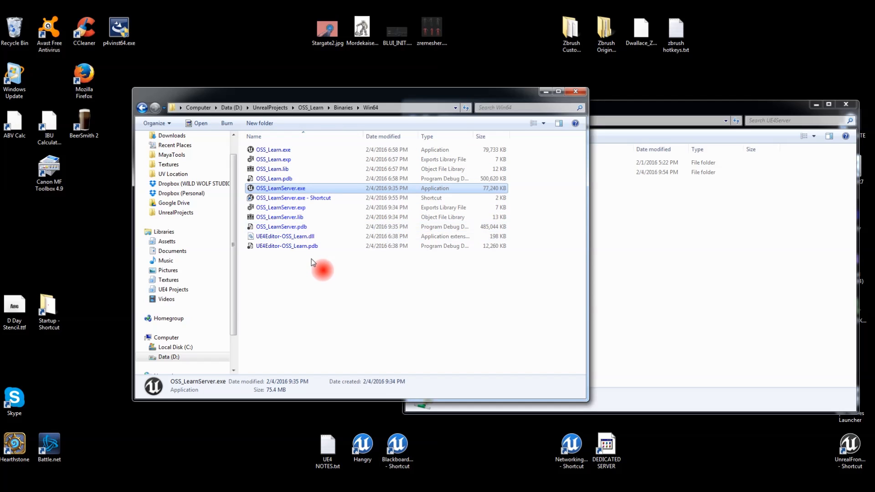
Check the -log argument at the end of the Target in the OSS_LearnServer.exe shortcut's properties, then close them.
drag(284, 188, 291, 201)
right_click(292, 200)
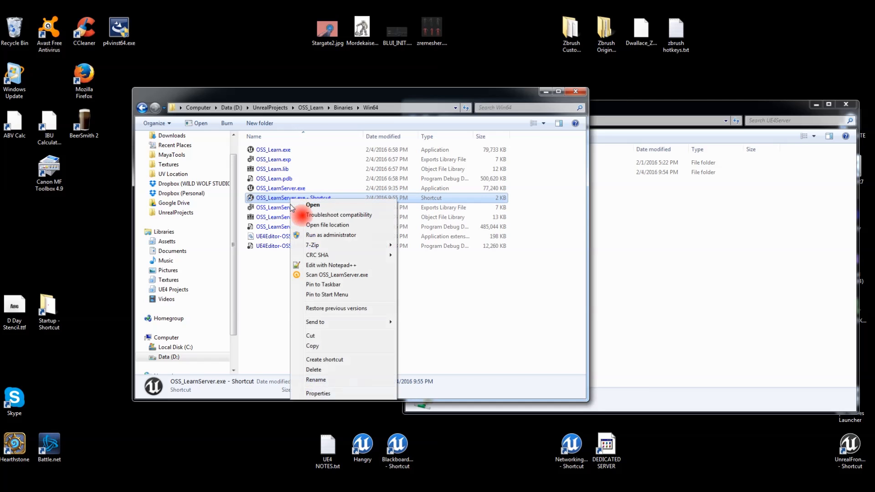
click(319, 393)
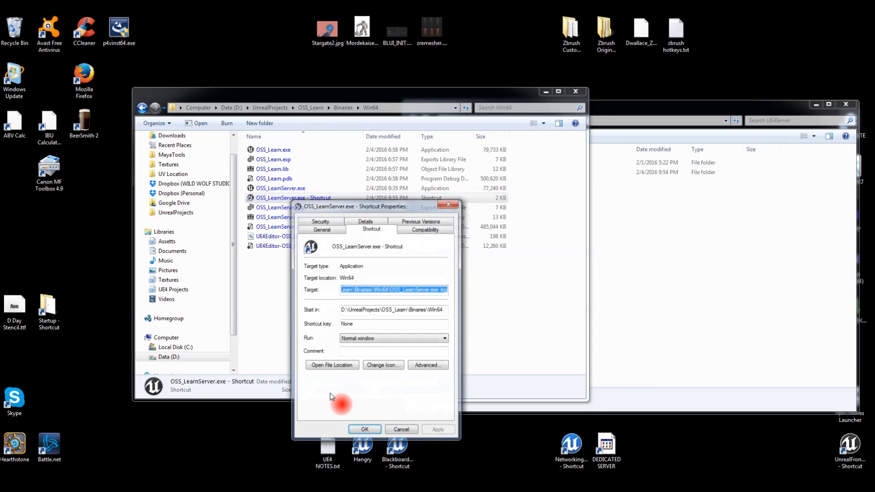
click(369, 290)
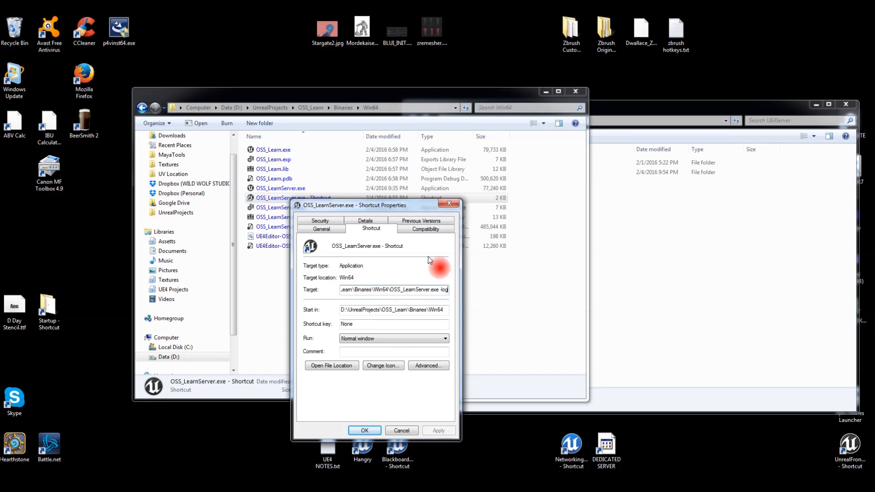
double_click(445, 292)
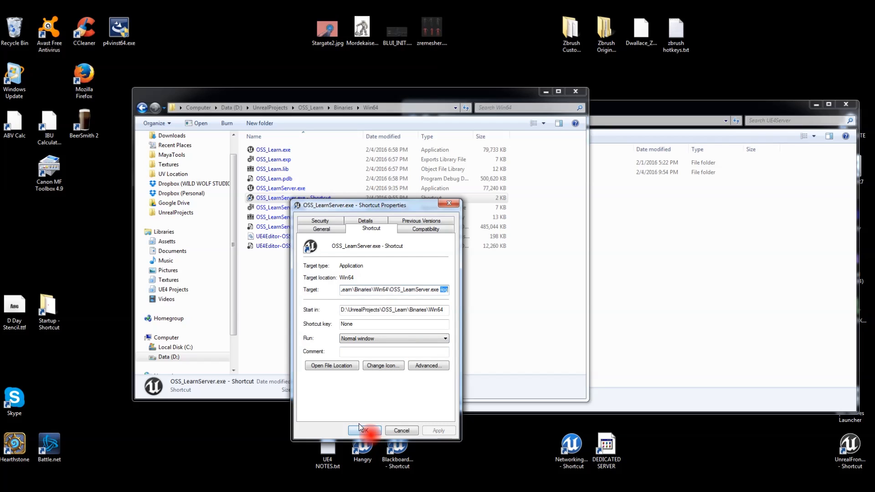
drag(418, 211, 425, 184)
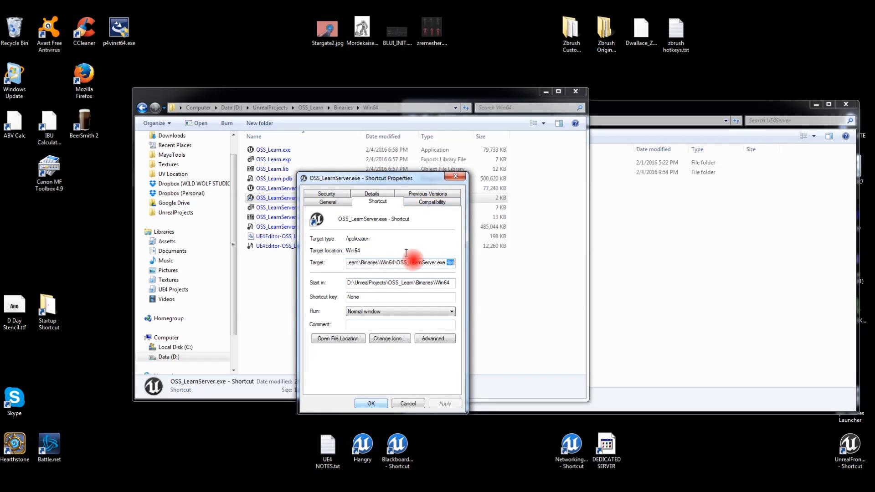
click(382, 403)
Start the dedicated server from the OSS_LearnServer.exe shortcut and minimise its log window.
double_click(310, 200)
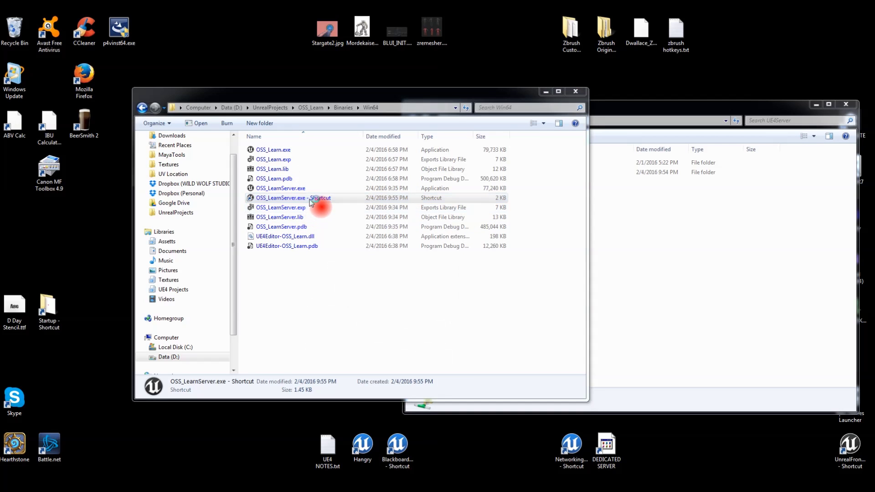
double_click(277, 65)
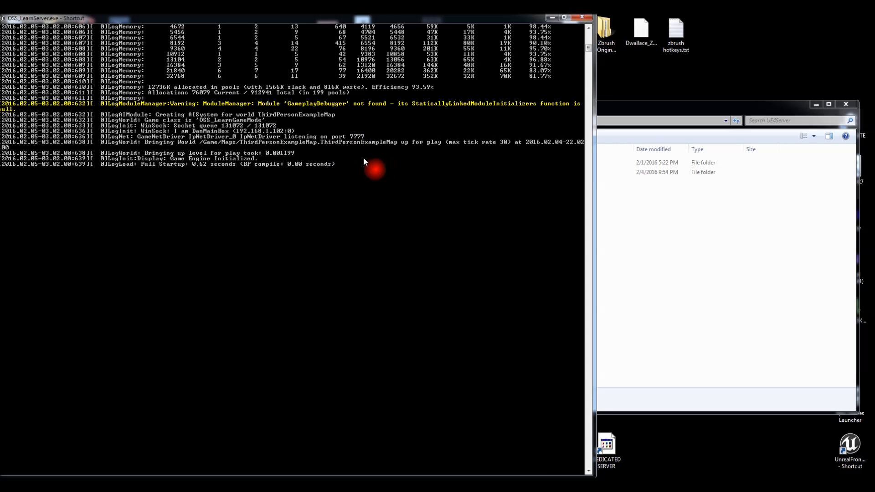
drag(450, 18, 665, 122)
click(792, 115)
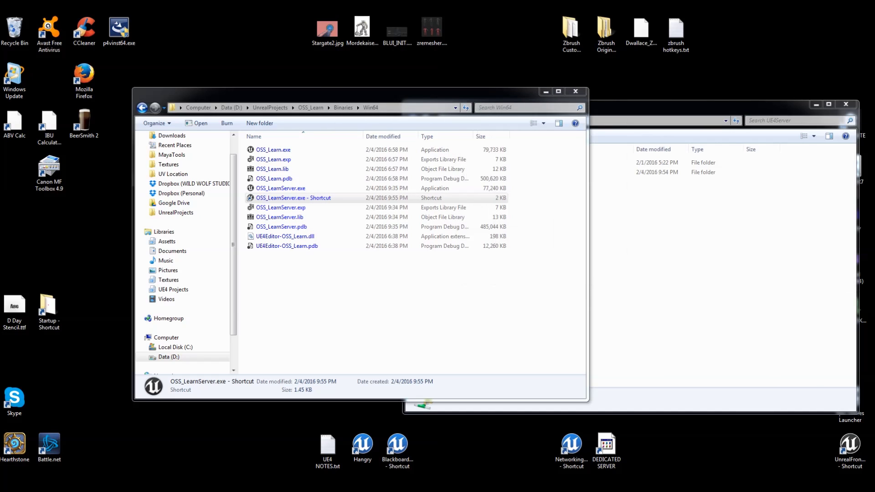
Launch the packaged client OSS_Learn.exe from the project's Build\WindowsNoEditor folder.
click(314, 107)
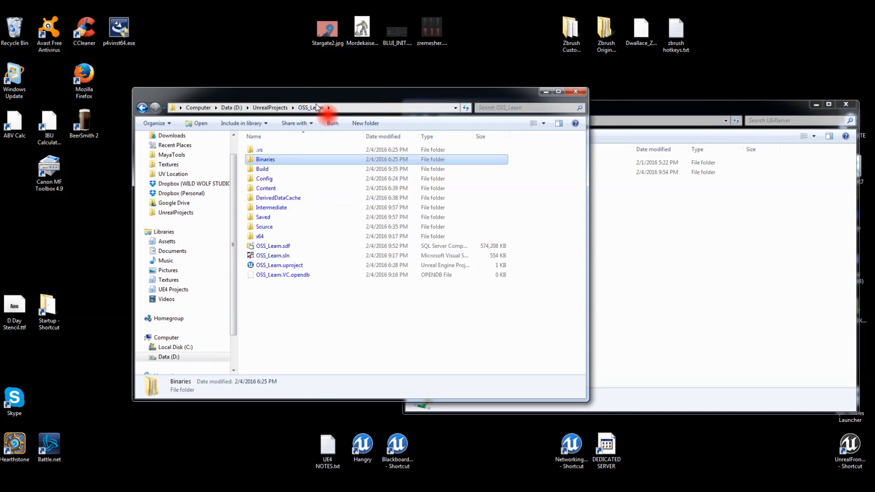
double_click(266, 169)
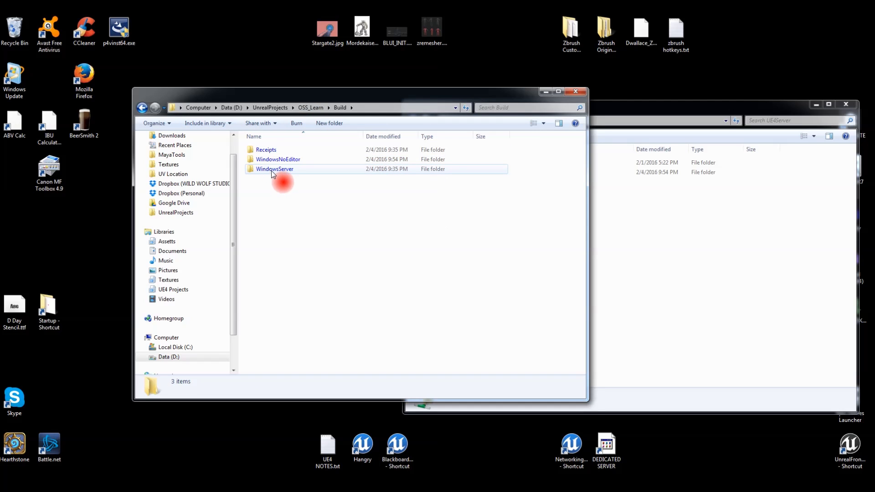
double_click(275, 160)
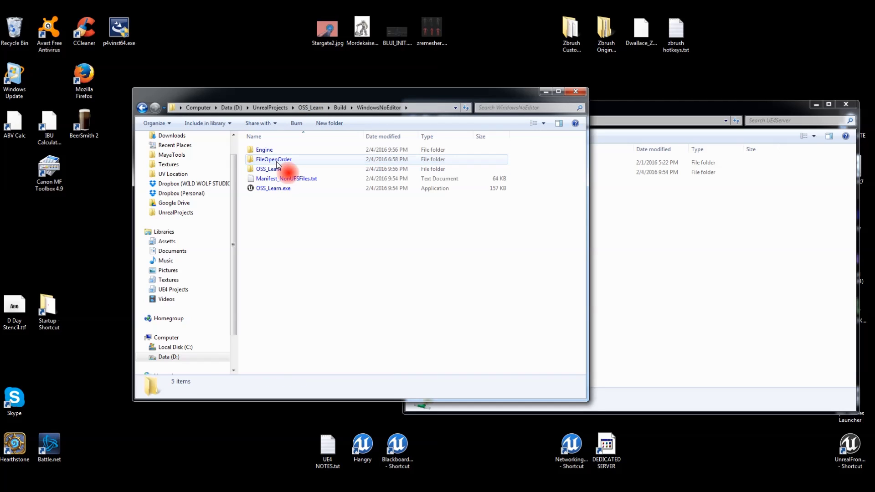
click(266, 191)
double_click(266, 190)
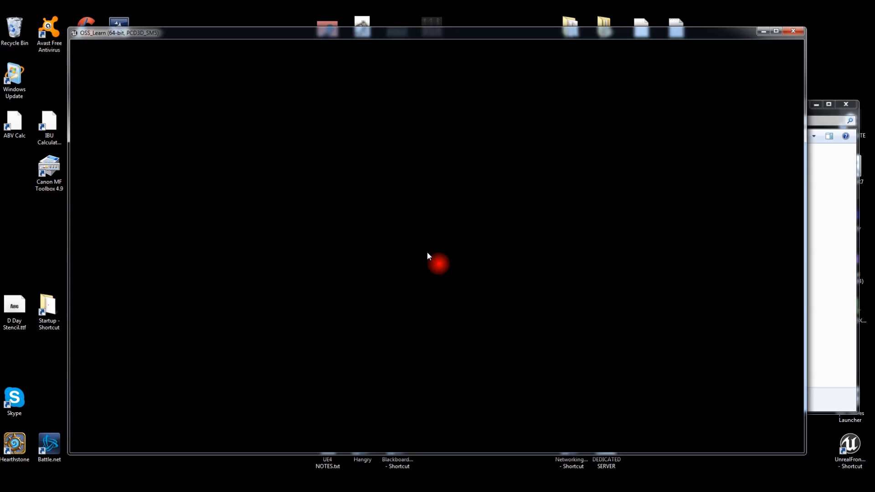
Connect the client to the server with the console command "open 192.168.1.102" and move the character forward.
key(grave)
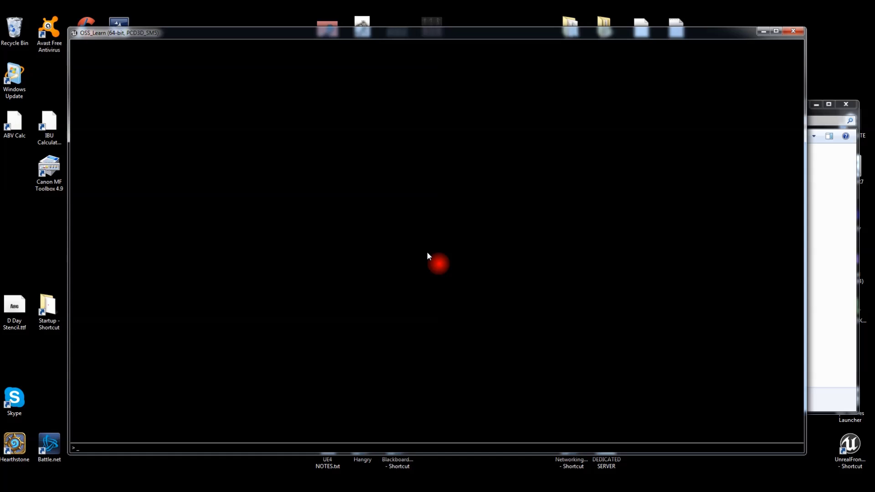
text(o)
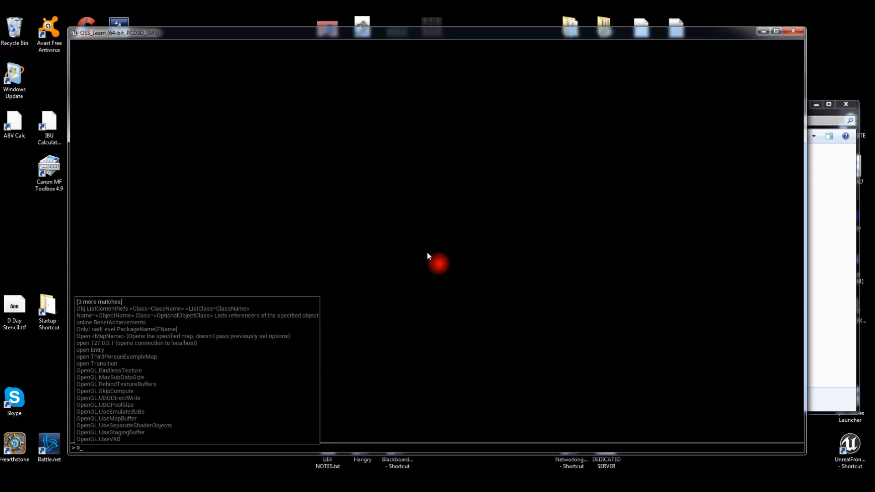
text(pen 192)
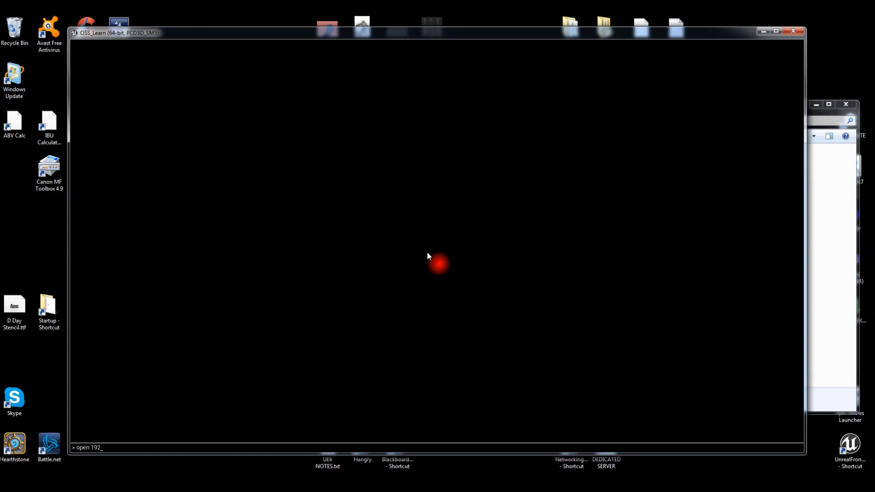
text(.168.1.102)
key(Return)
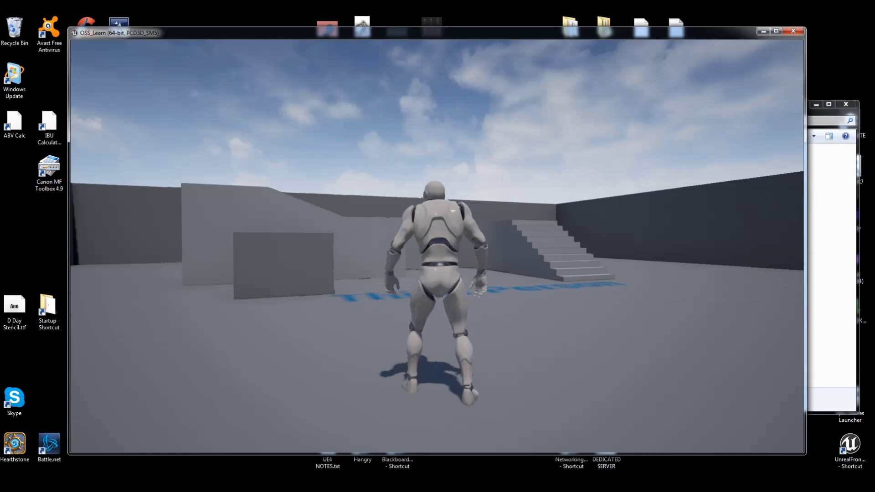
key(w)
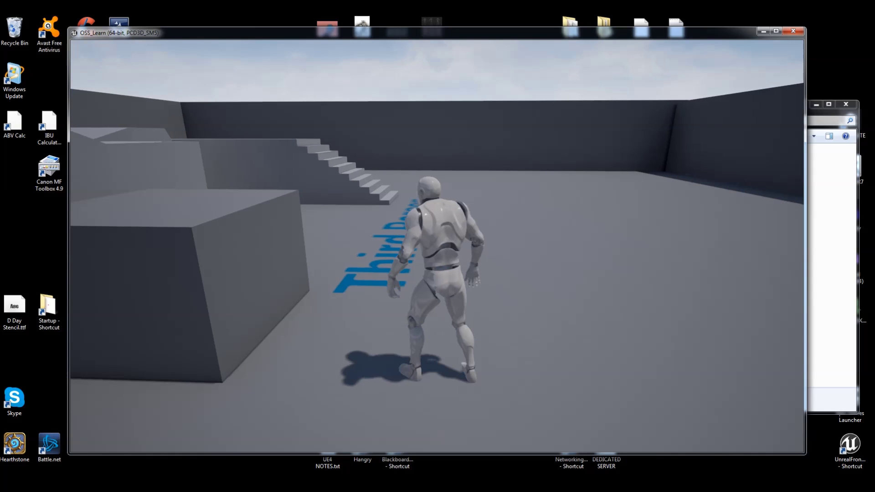
Bring up the OSS_LearnServer log window over the game, enlarge it and examine the client connection entries.
key(super)
click(369, 104)
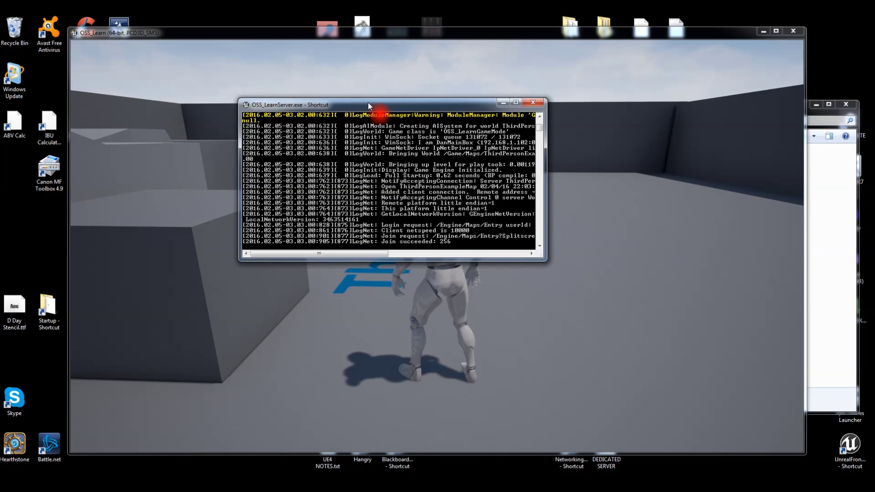
drag(367, 103, 292, 79)
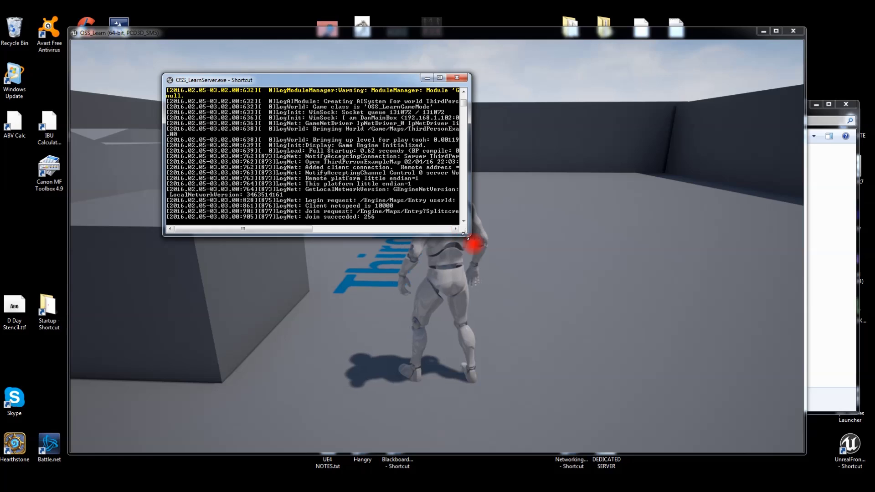
drag(465, 235, 742, 378)
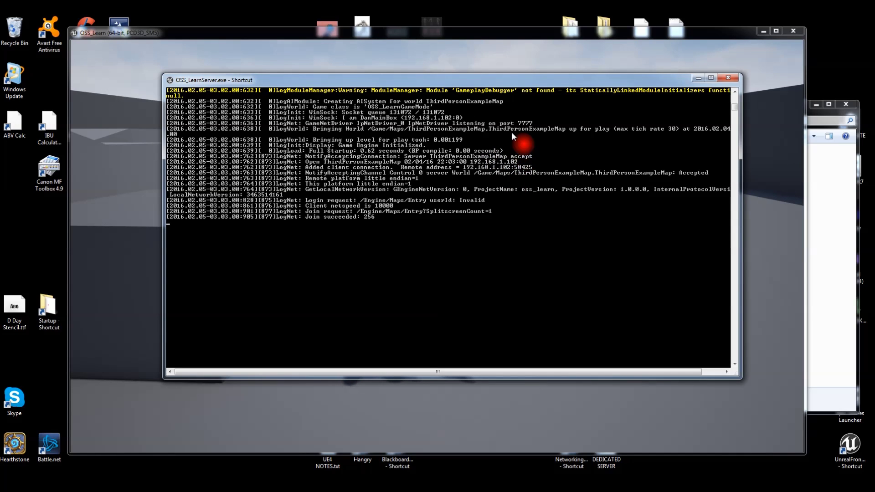
drag(510, 79, 507, 72)
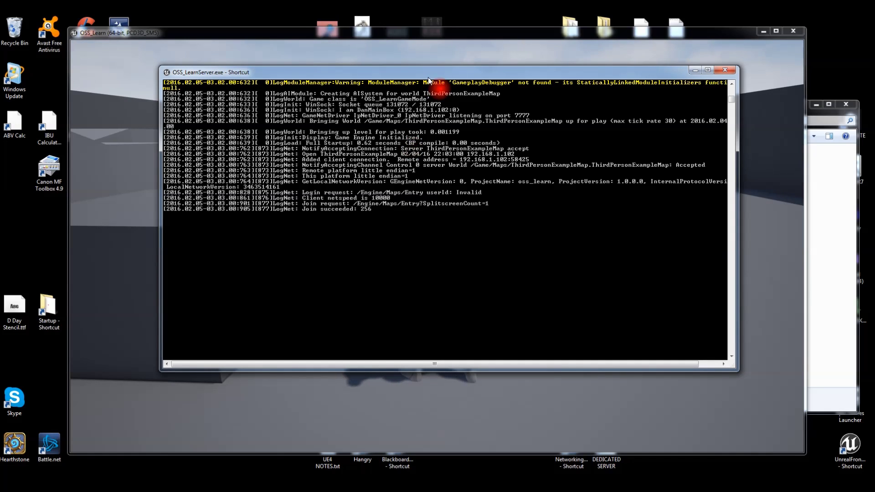
drag(429, 78, 433, 131)
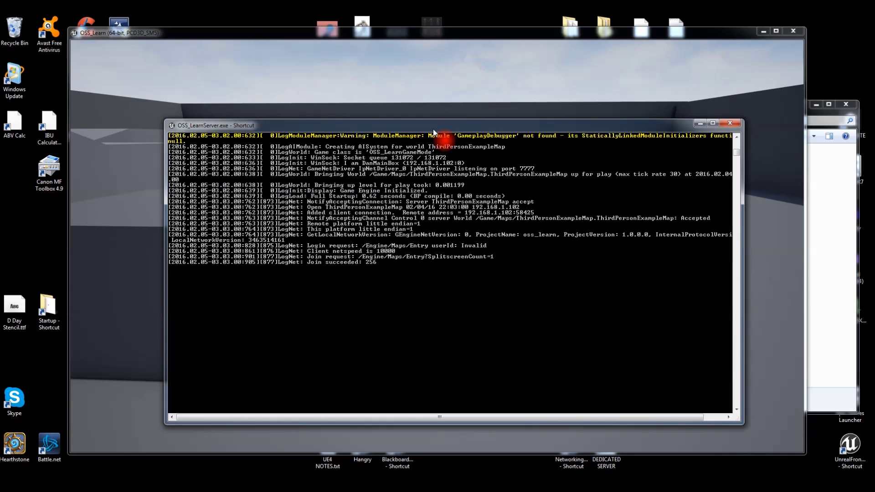
Return to the OSS_Learn game window and test running and jumping with the character around the map.
click(412, 40)
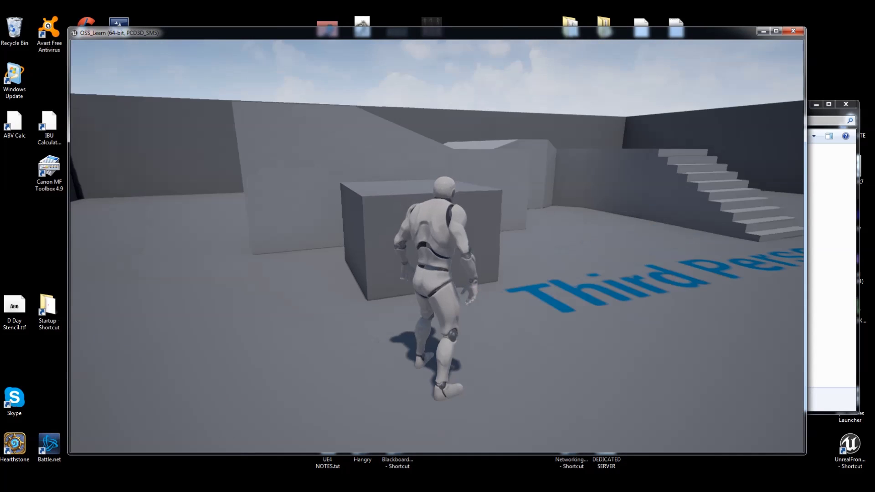
key(w)
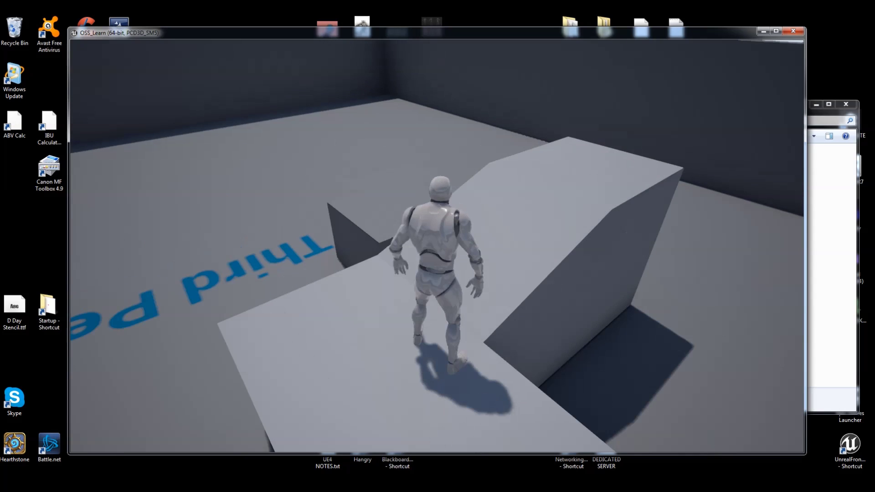
key(w)
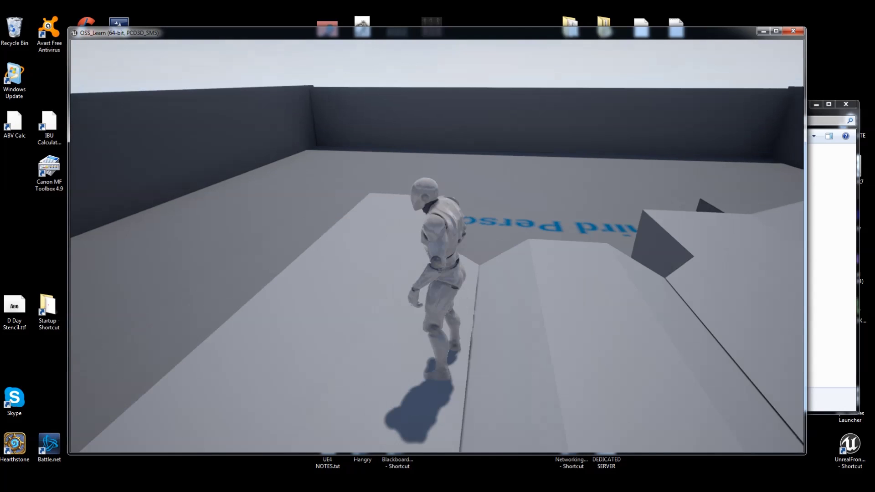
key(space)
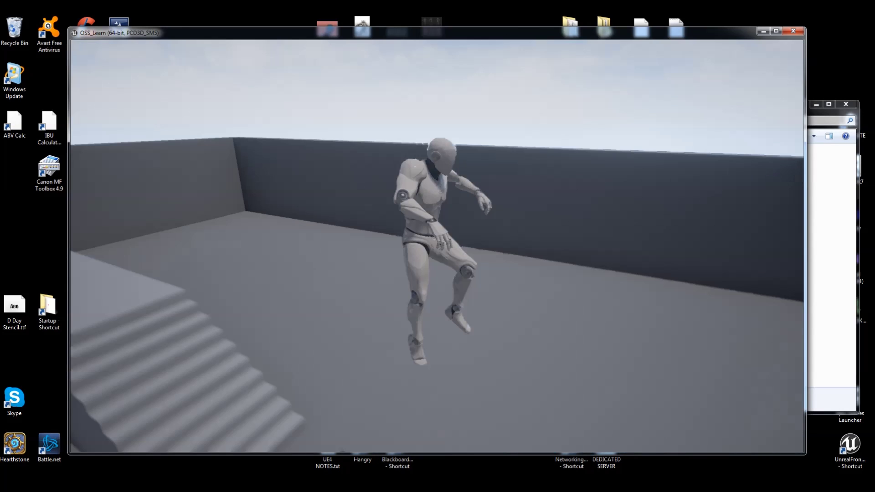
key(s)
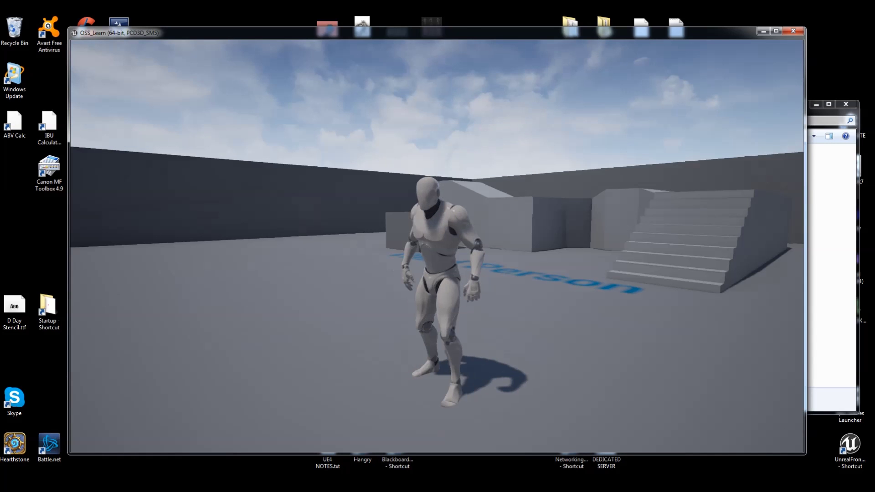